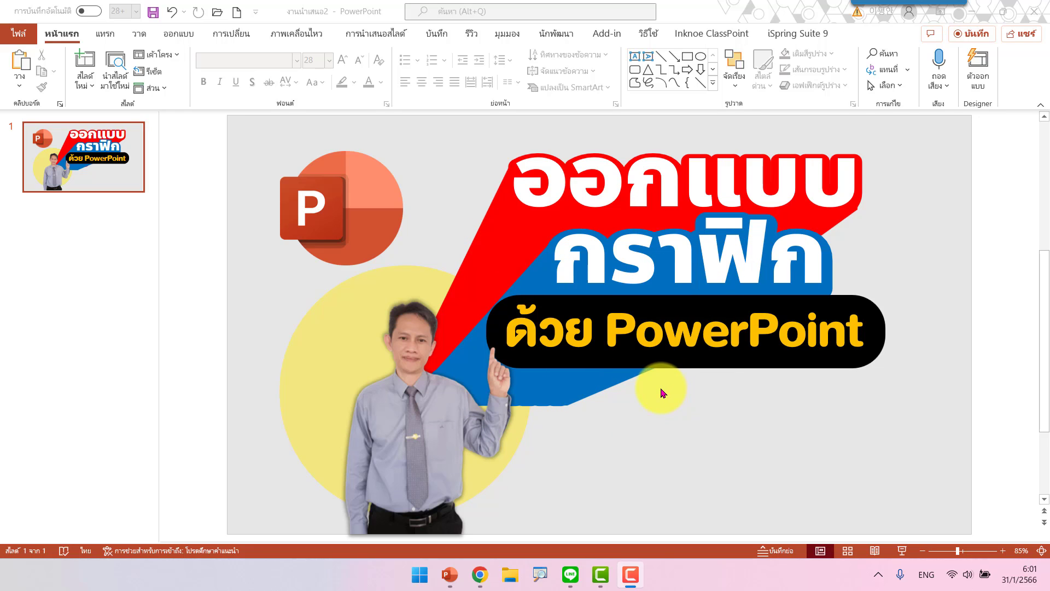
# Insert a new blank slide after slide 1
pyautogui.click(114, 207)
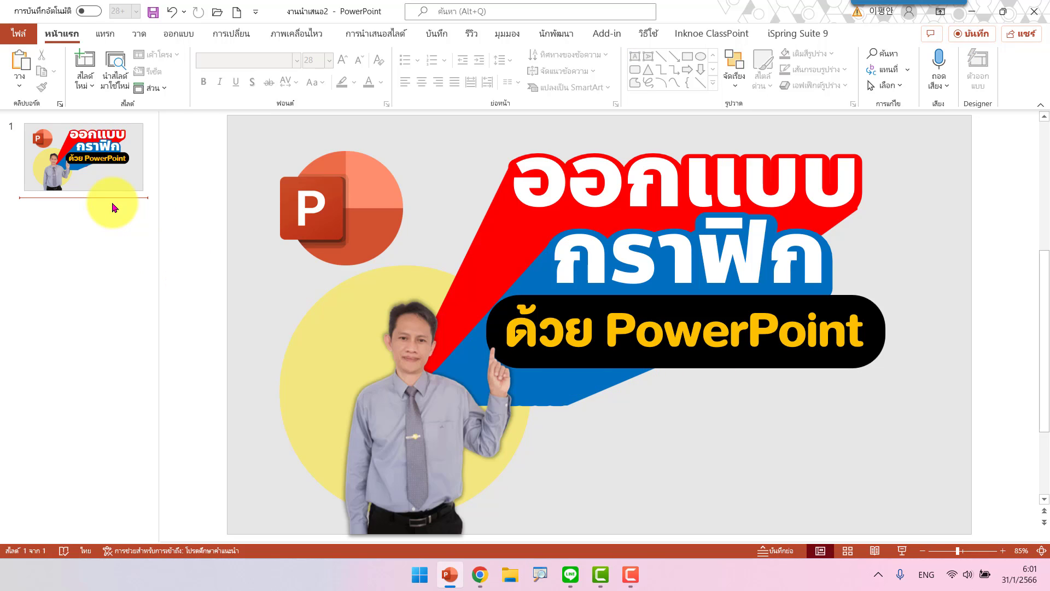
pyautogui.press('Return')
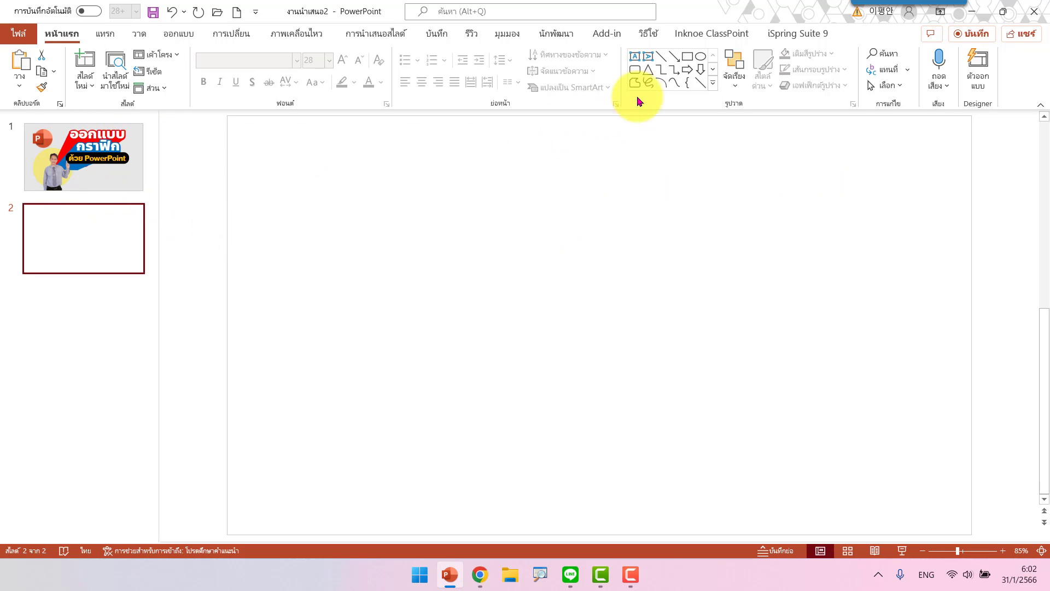
# Add a text box reading 'ออกแบบ' toward the upper right and enlarge its font
pyautogui.click(635, 57)
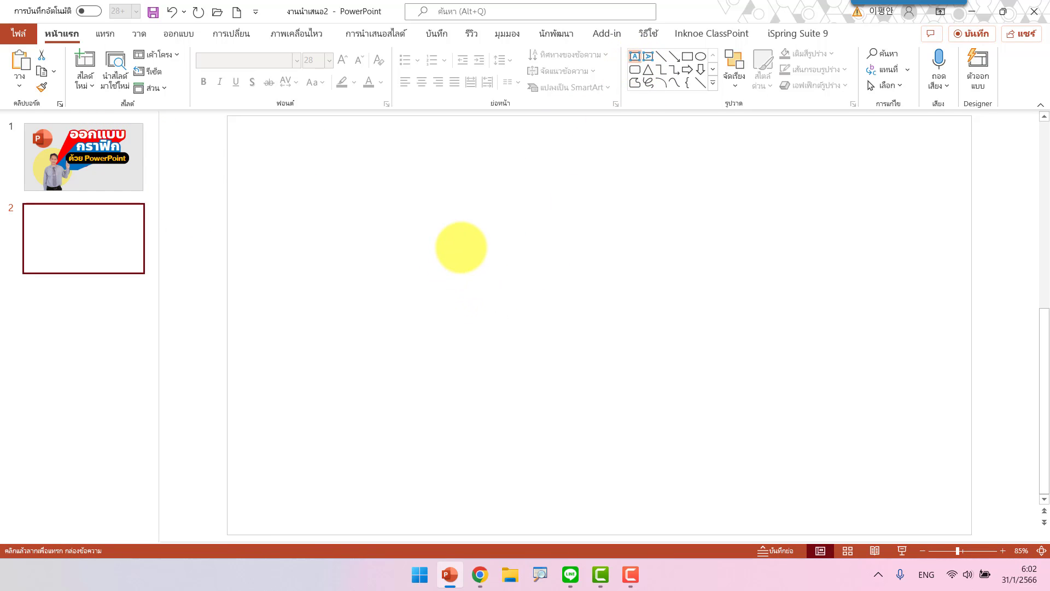
pyautogui.click(461, 248)
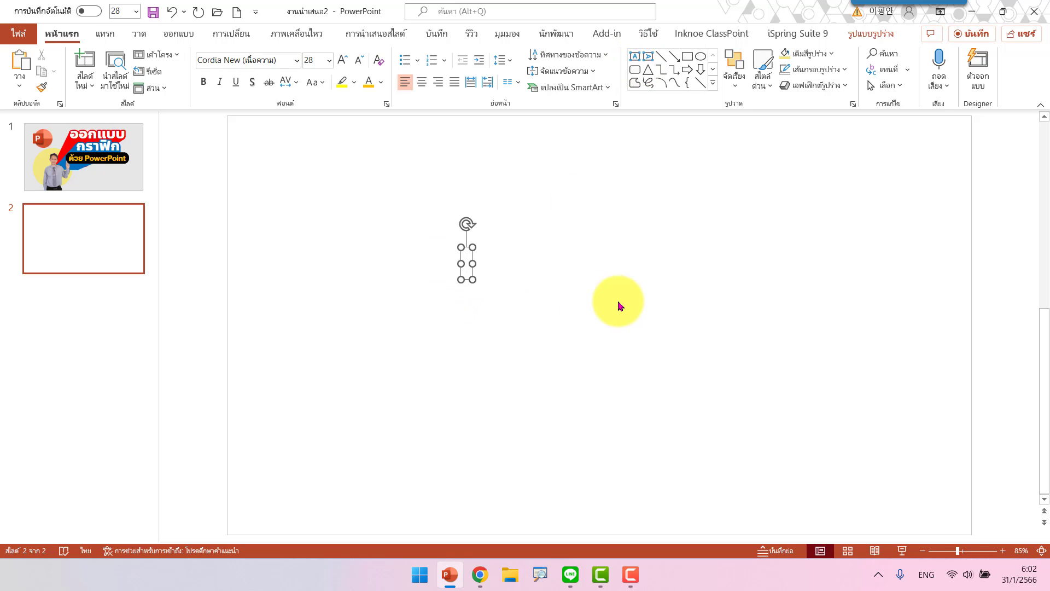
pyautogui.write('ออก')
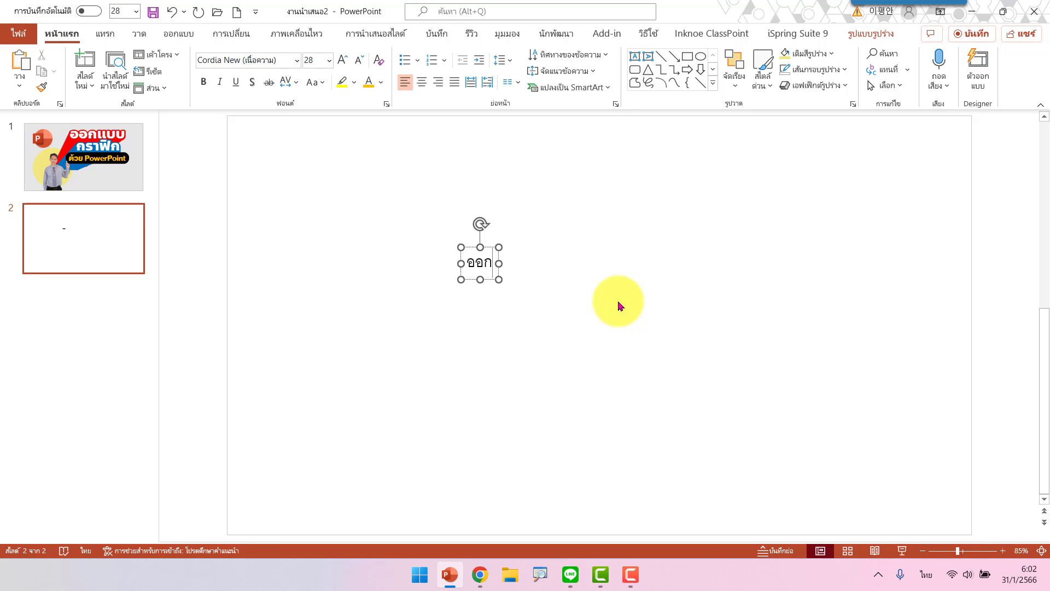
pyautogui.write('แบบ')
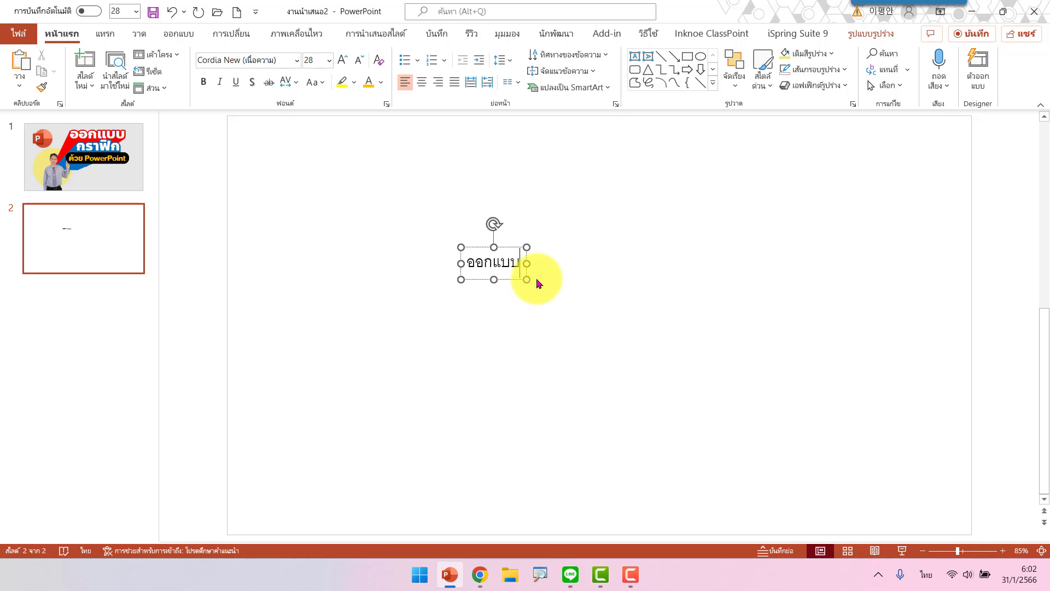
pyautogui.moveTo(520, 279); pyautogui.dragTo(692, 244)
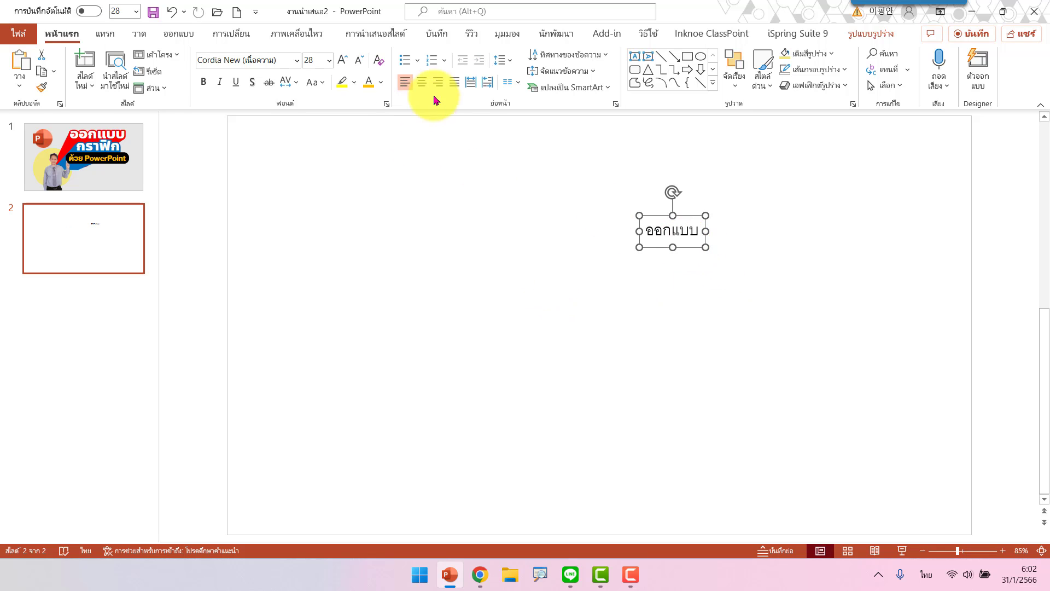
pyautogui.click(342, 60)
pyautogui.click(342, 59)
pyautogui.click(342, 60)
pyautogui.click(343, 60)
pyautogui.click(342, 59)
pyautogui.click(342, 59)
pyautogui.click(342, 60)
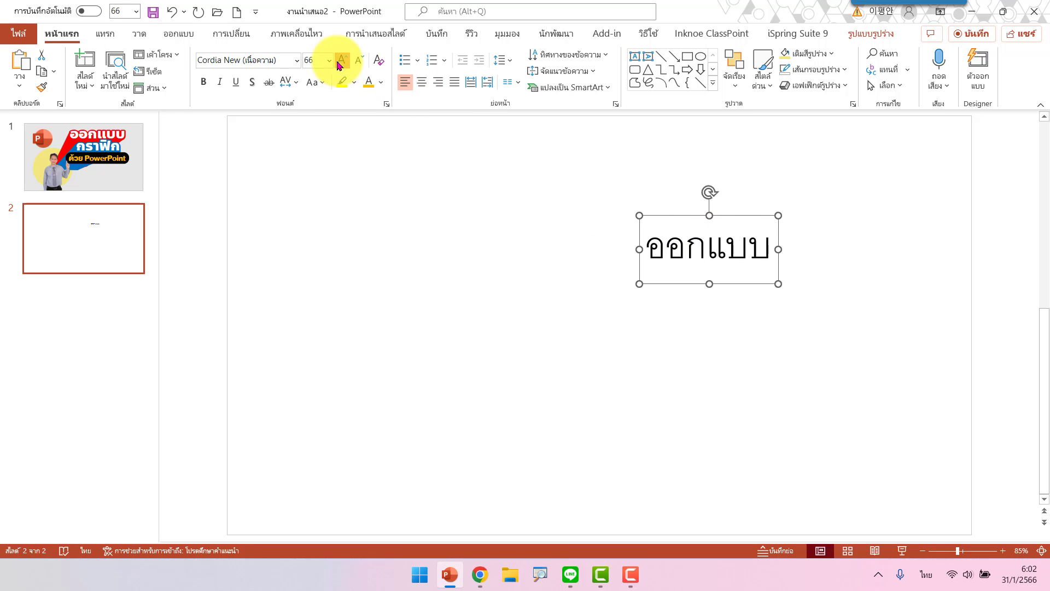
pyautogui.click(342, 59)
pyautogui.click(343, 59)
pyautogui.click(343, 60)
pyautogui.moveTo(671, 214); pyautogui.dragTo(656, 204)
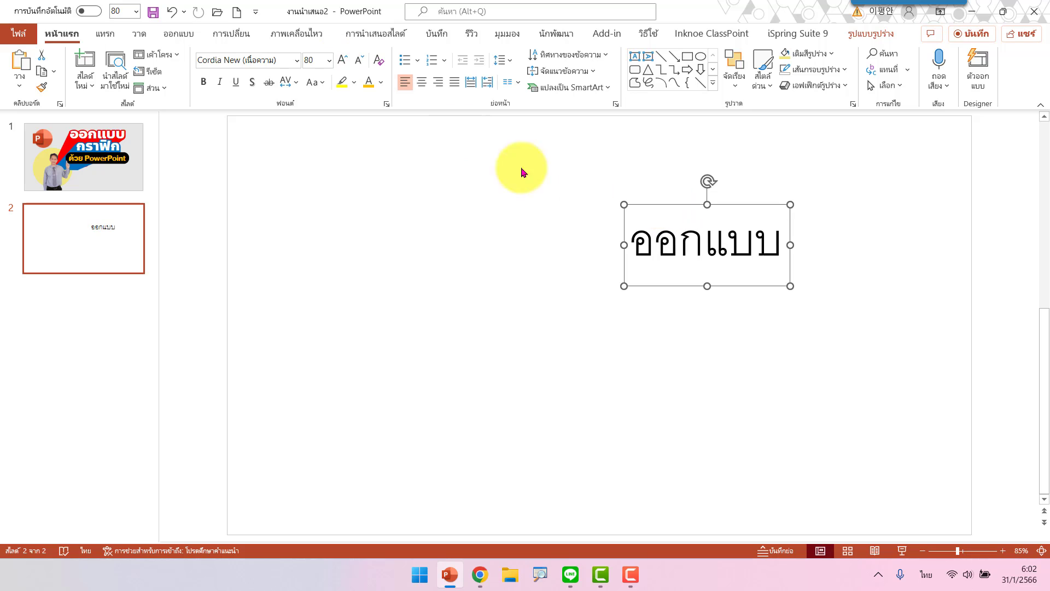
# Set the ออกแบบ text to Anakotmai Bold at 96 pt and shift it left
pyautogui.click(298, 61)
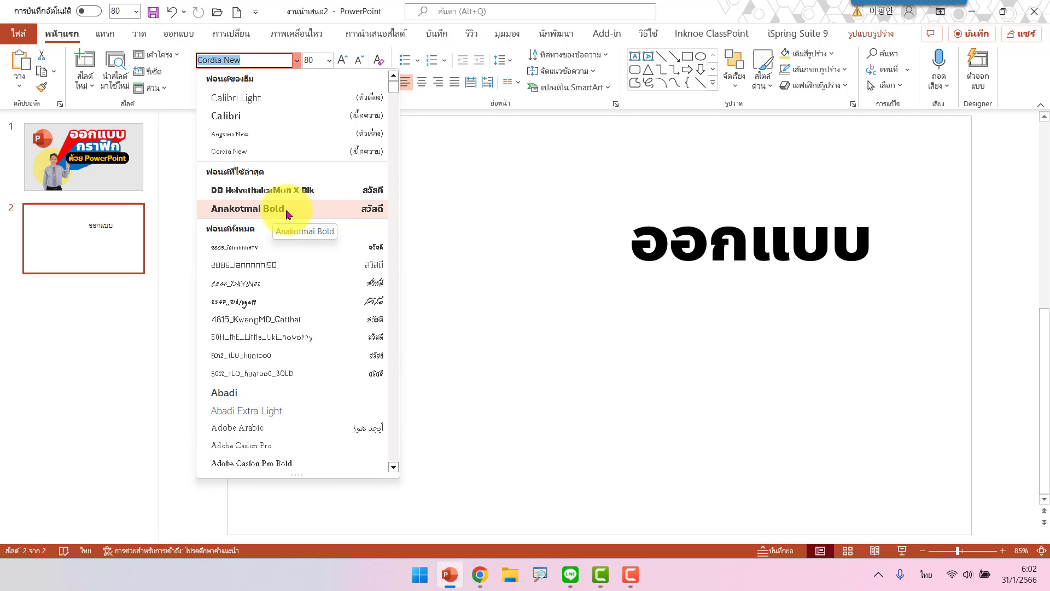
pyautogui.click(287, 211)
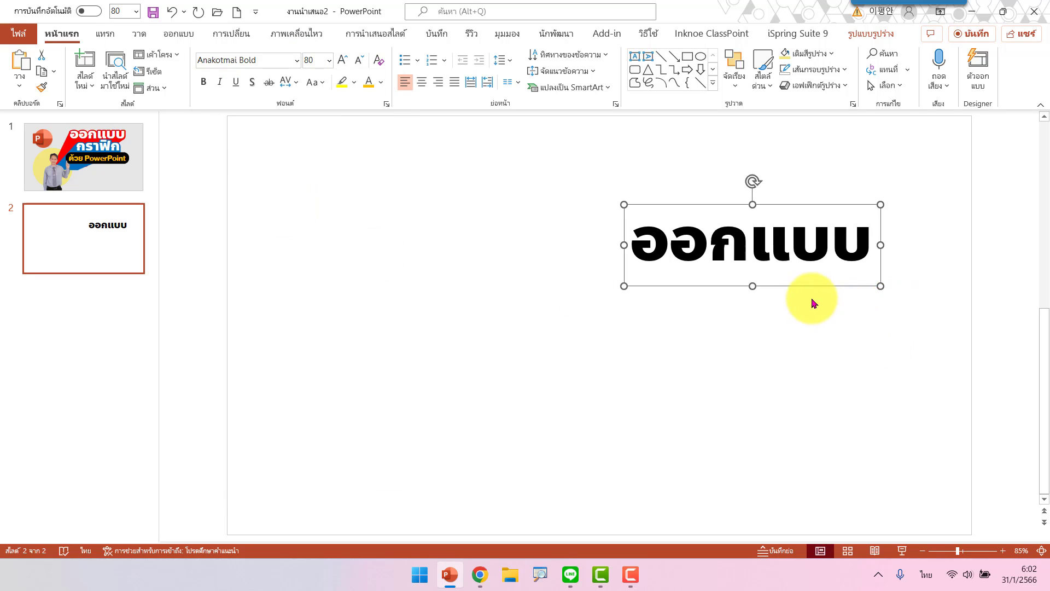
pyautogui.moveTo(805, 284); pyautogui.dragTo(780, 272)
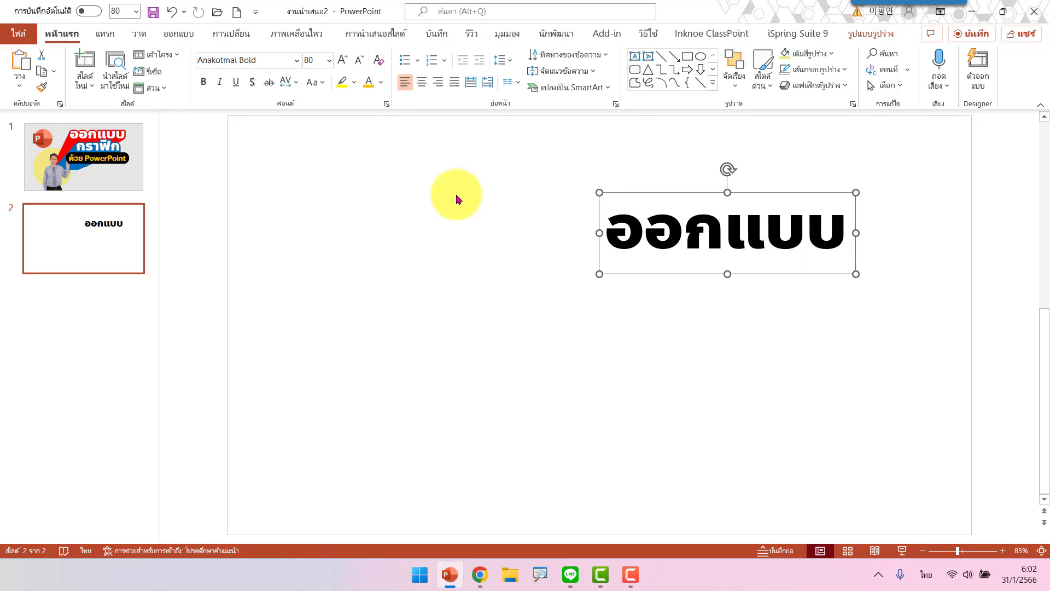
pyautogui.click(343, 61)
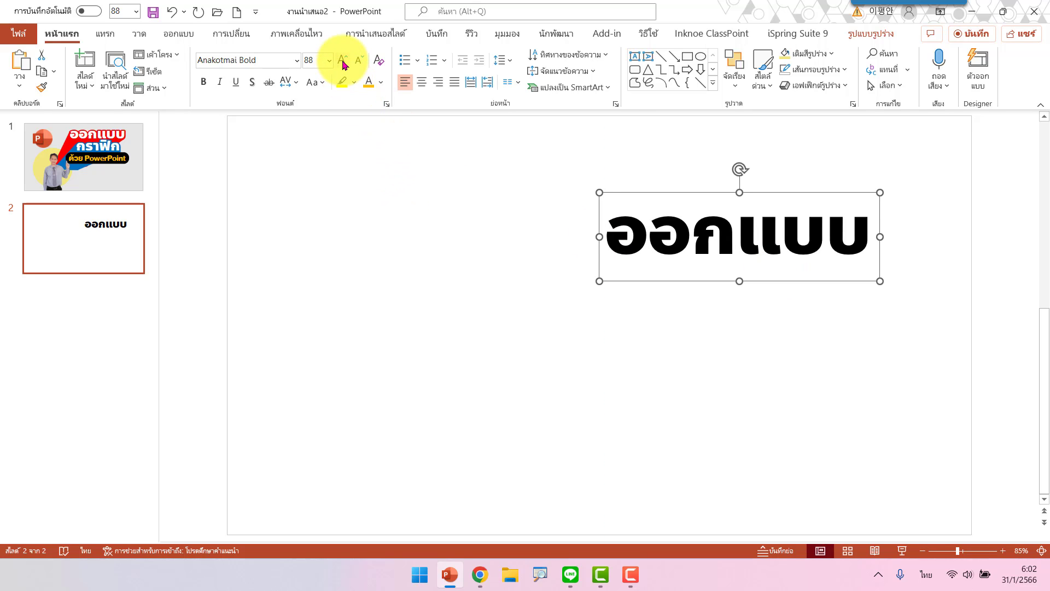
pyautogui.click(343, 61)
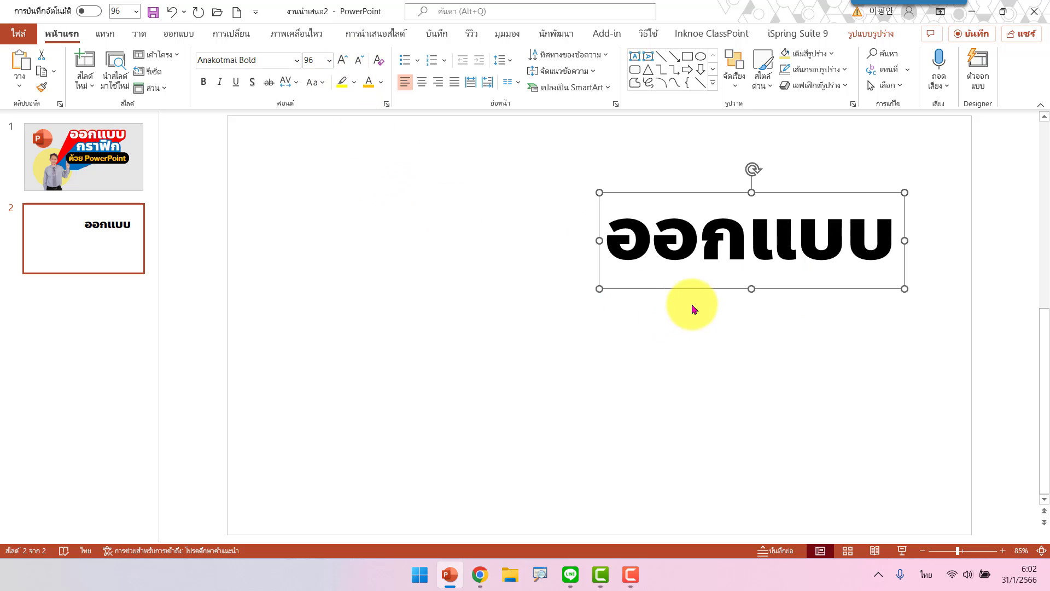
pyautogui.moveTo(686, 288); pyautogui.dragTo(648, 283)
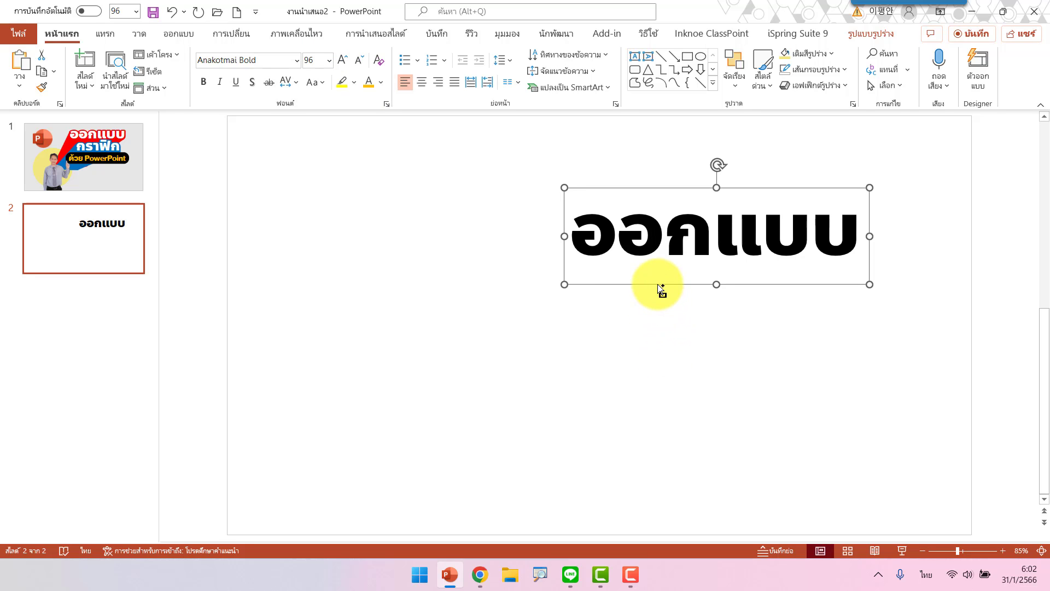
# Duplicate the ออกแบบ text box, place the copy just below, and select the upper box
pyautogui.hotkey('ctrl', 'd')
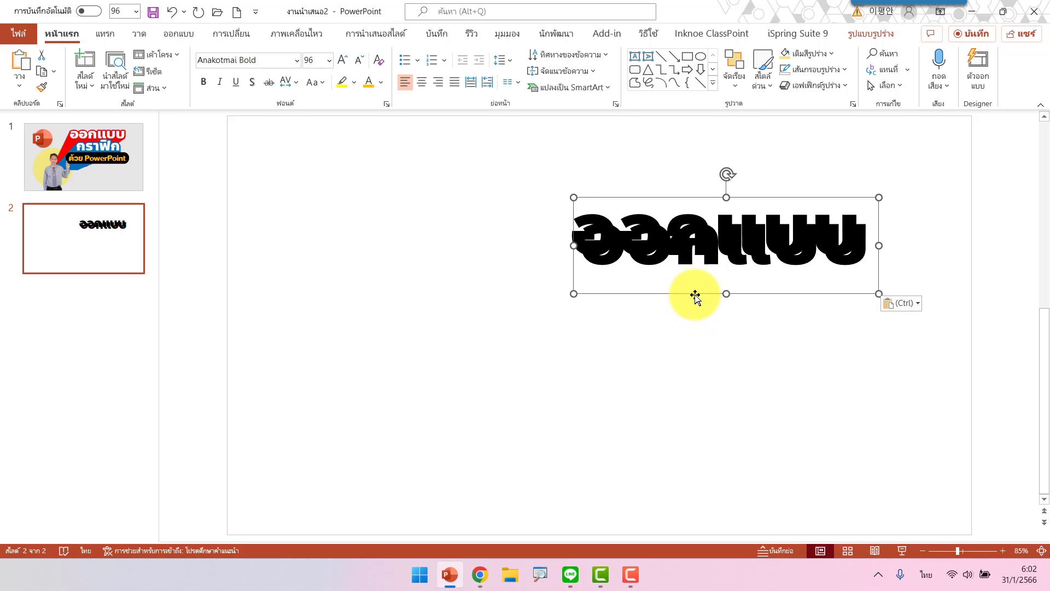
pyautogui.moveTo(695, 296); pyautogui.dragTo(707, 343)
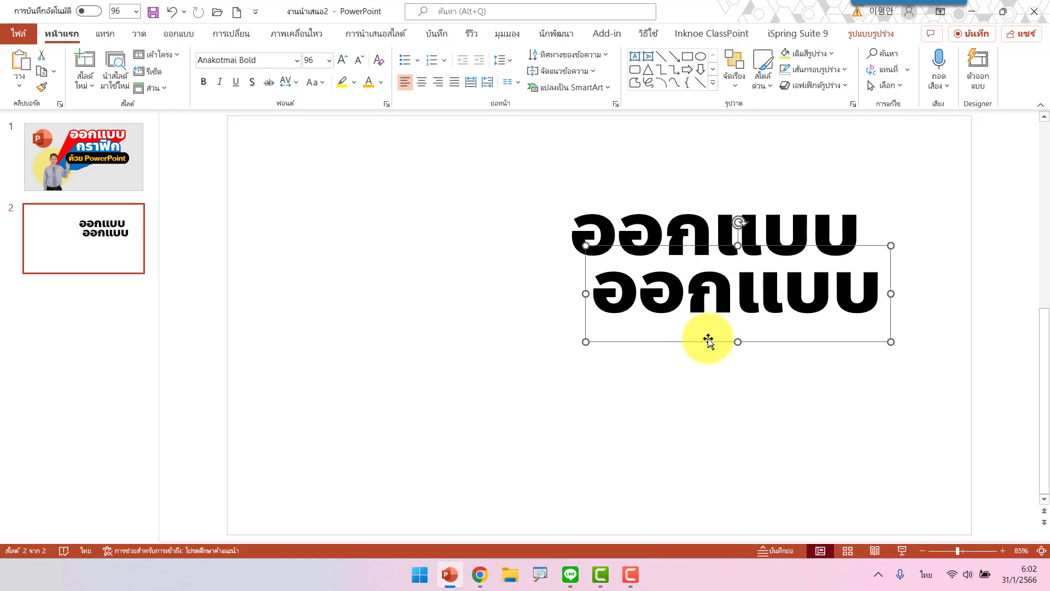
pyautogui.click(678, 222)
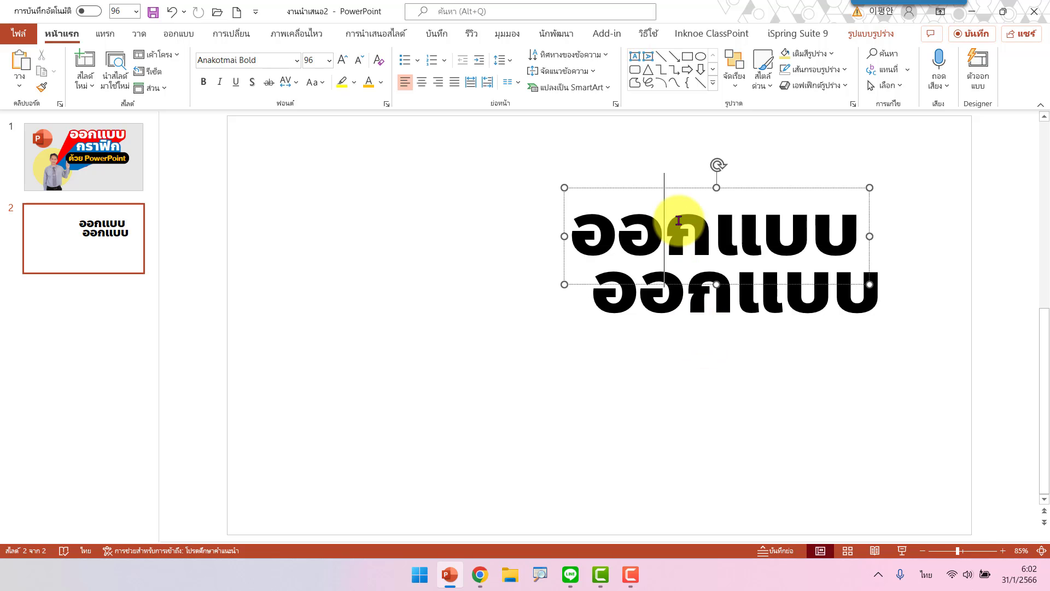
pyautogui.click(667, 188)
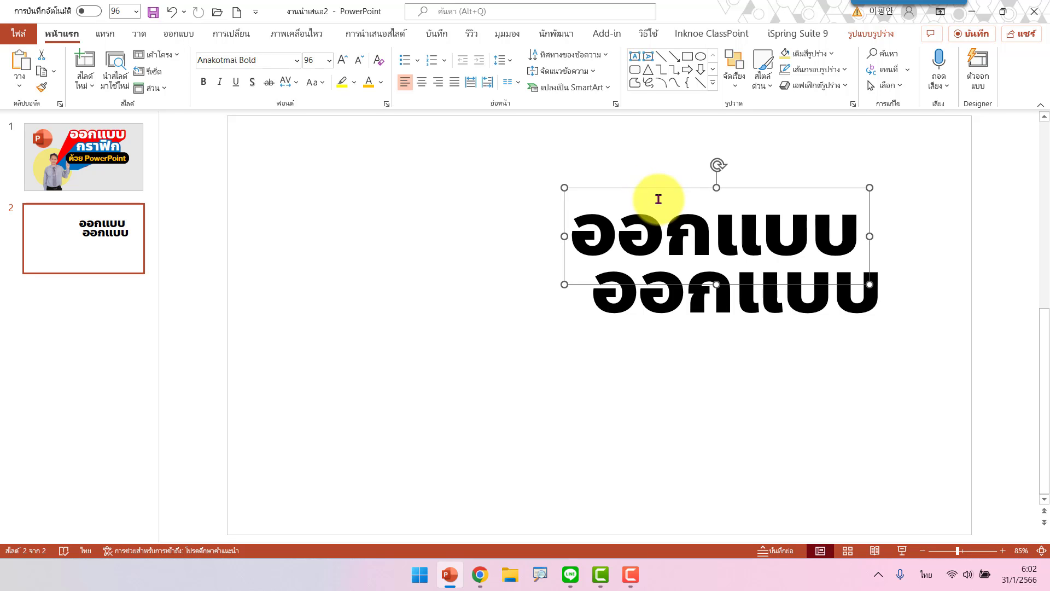
pyautogui.click(871, 37)
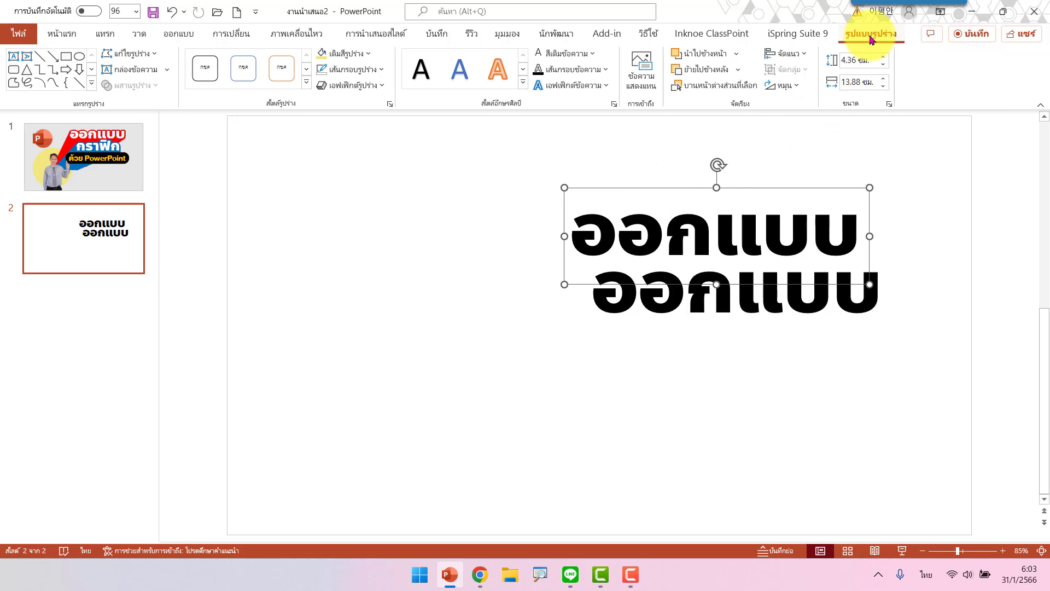
# Open the Format Shape text outline settings for the upper ออกแบบ text
pyautogui.click(585, 75)
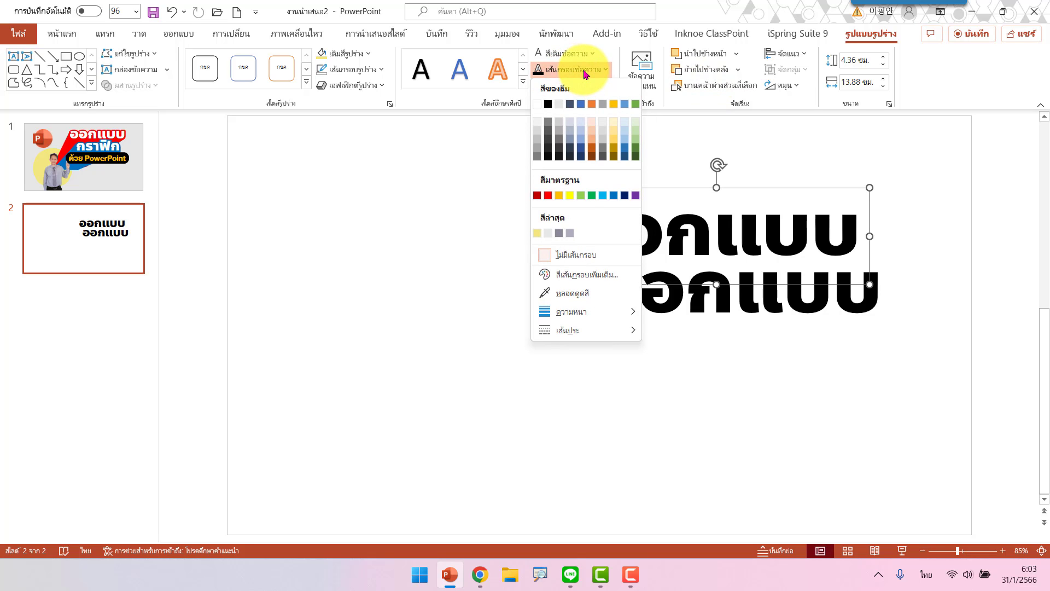
pyautogui.moveTo(584, 312)
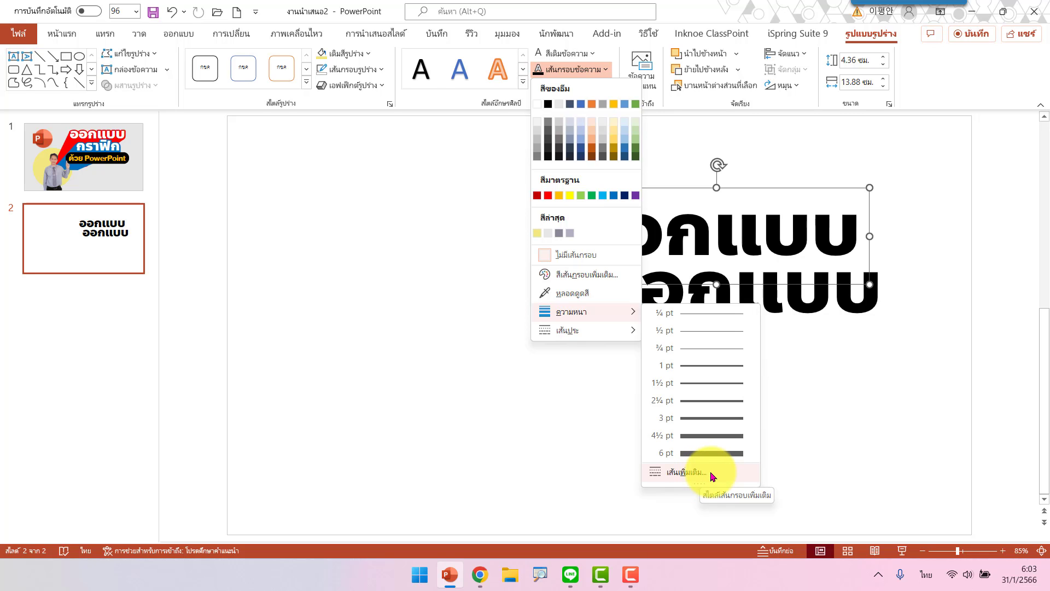
pyautogui.click(713, 476)
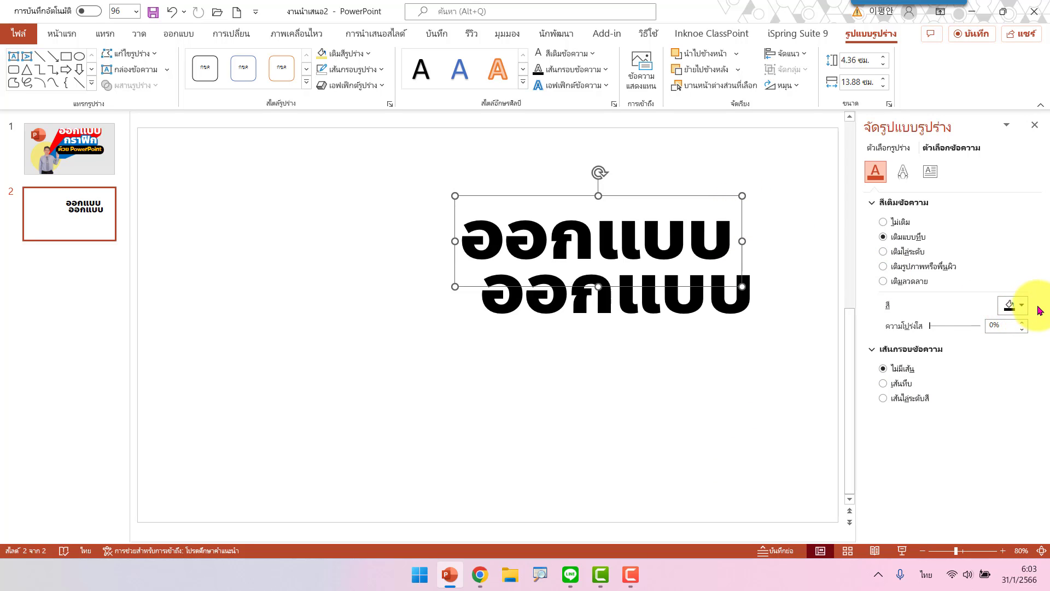
# Give the upper ออกแบบ a red text fill and a solid red 18 pt outline
pyautogui.click(904, 386)
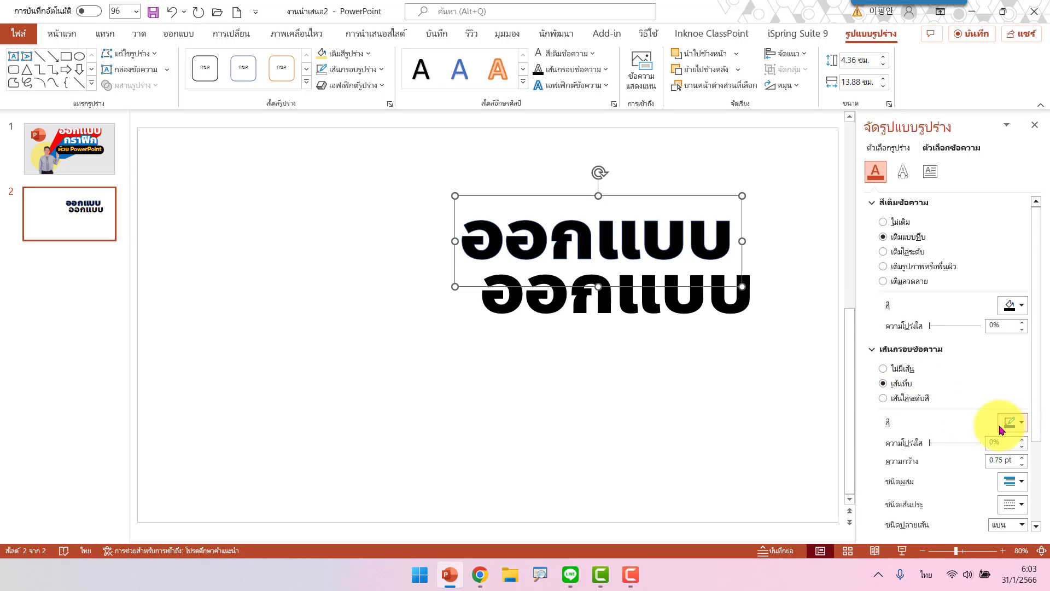
pyautogui.click(1018, 427)
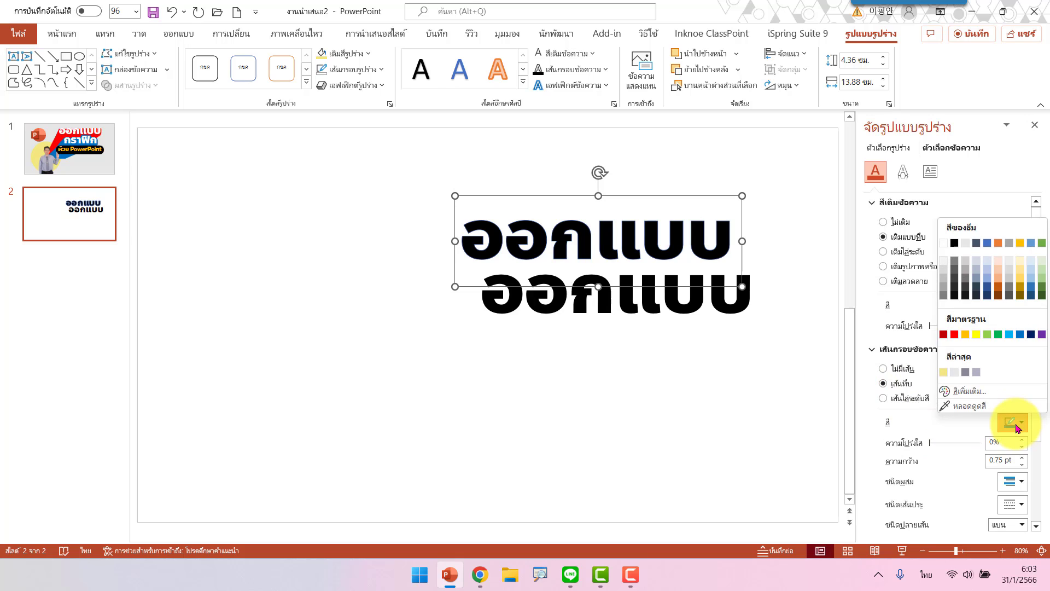
pyautogui.click(956, 336)
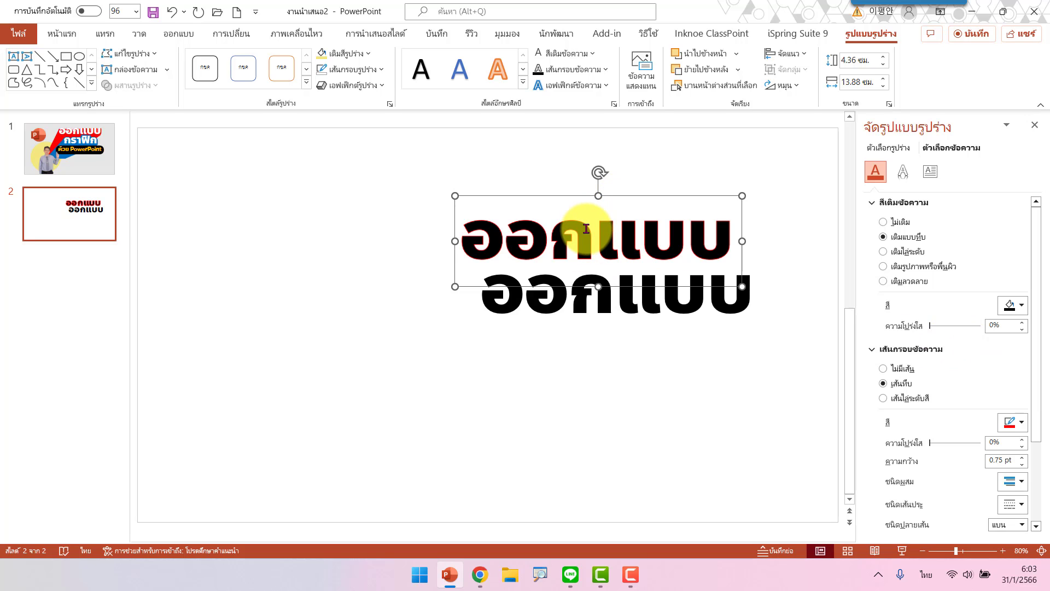
pyautogui.click(583, 53)
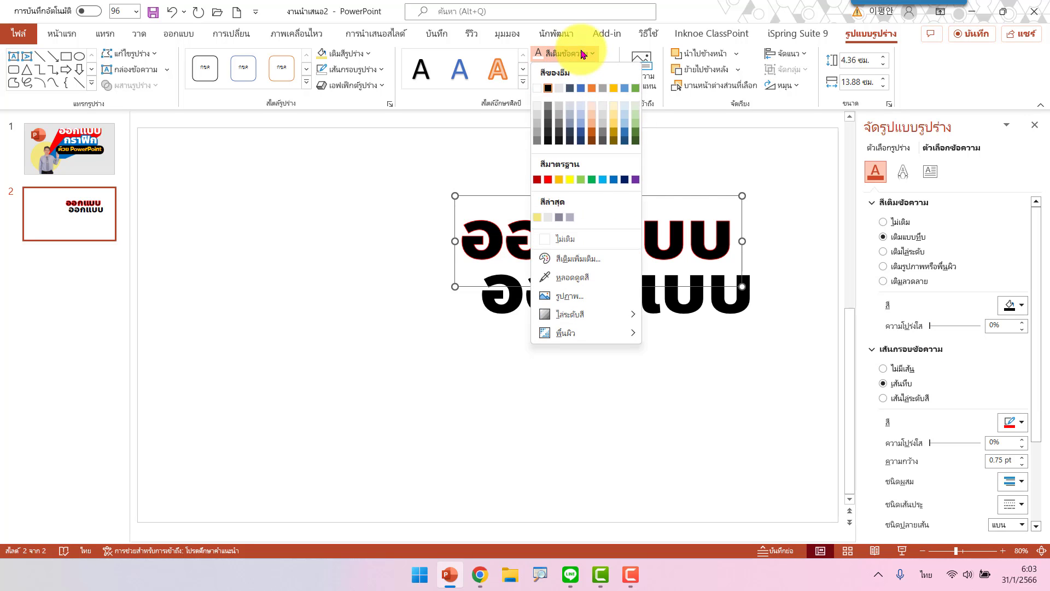
pyautogui.click(549, 181)
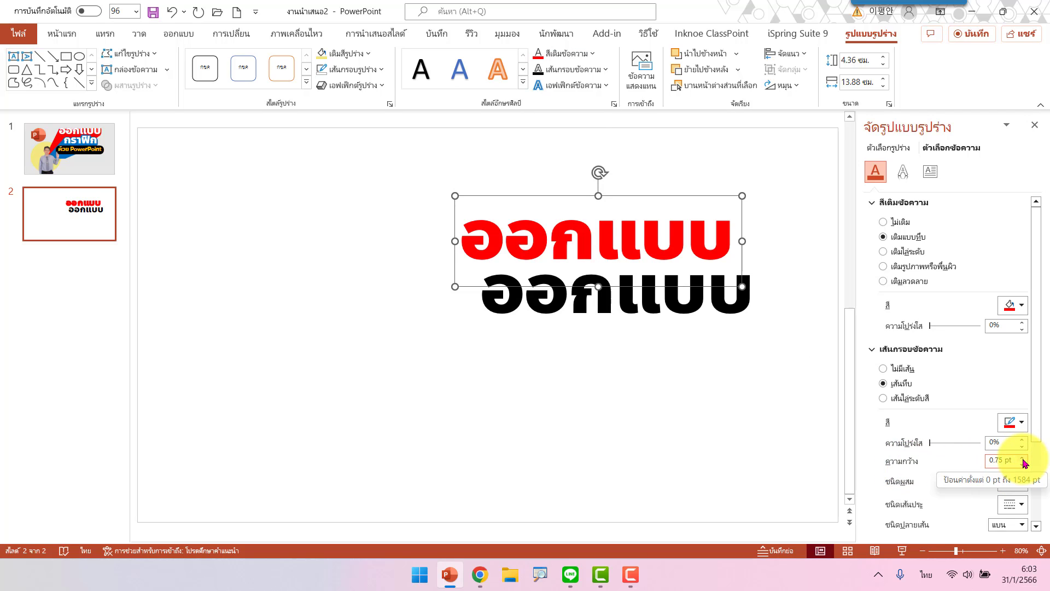
pyautogui.moveTo(1023, 461); pyautogui.dragTo(1023, 461)
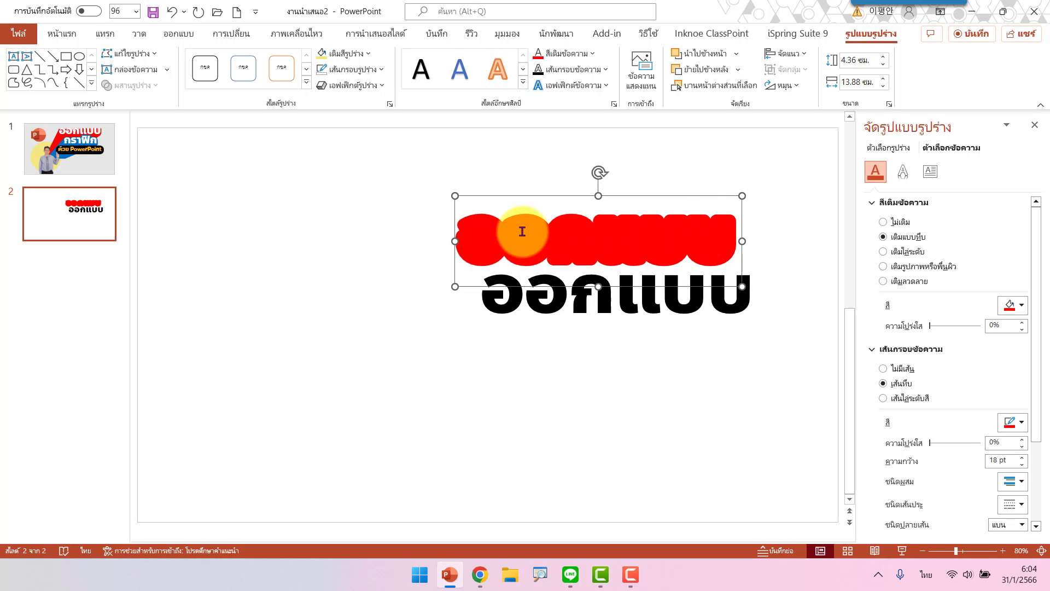
# Stack the black ออกแบบ over the red copy, make it white, then duplicate both layers
pyautogui.click(705, 301)
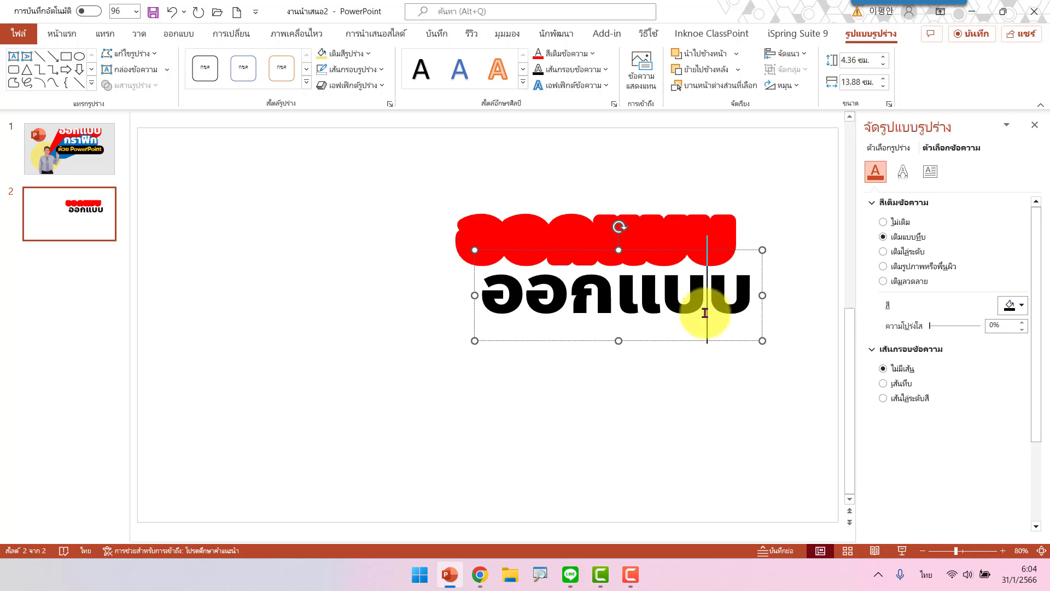
pyautogui.moveTo(749, 342); pyautogui.dragTo(725, 288)
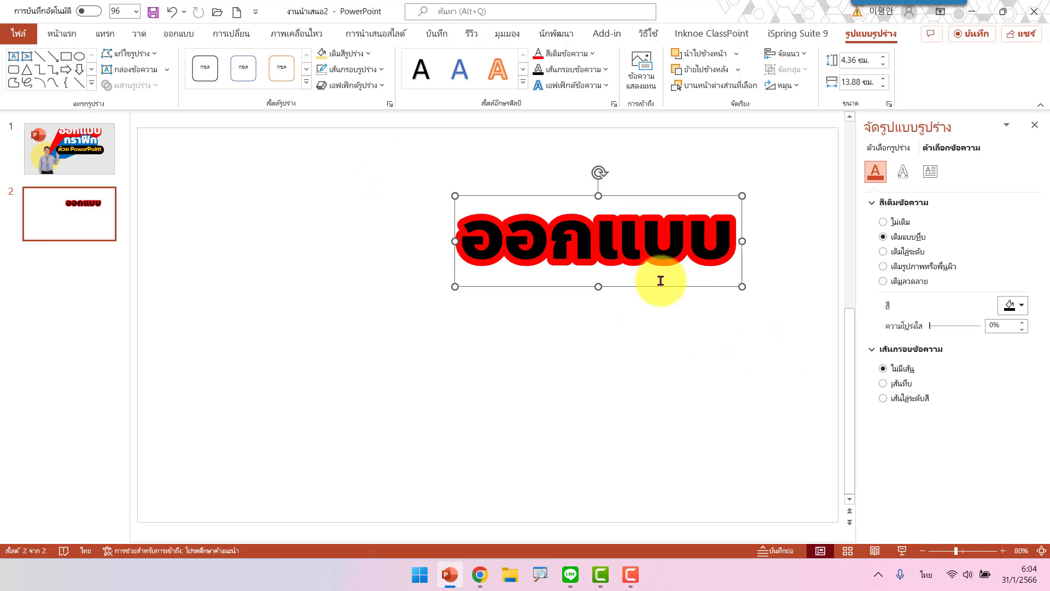
pyautogui.click(572, 55)
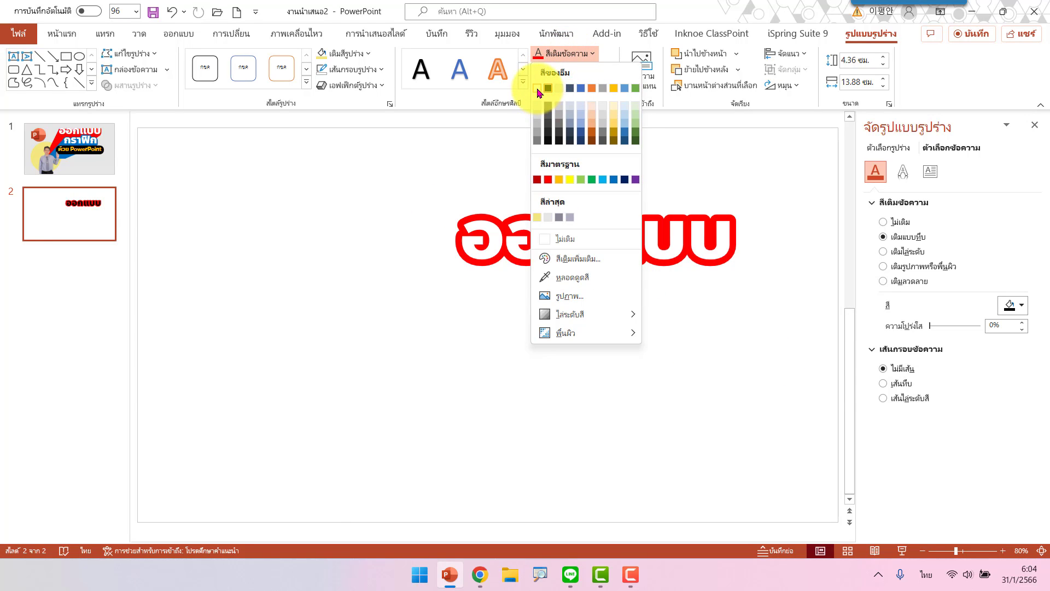
pyautogui.click(538, 89)
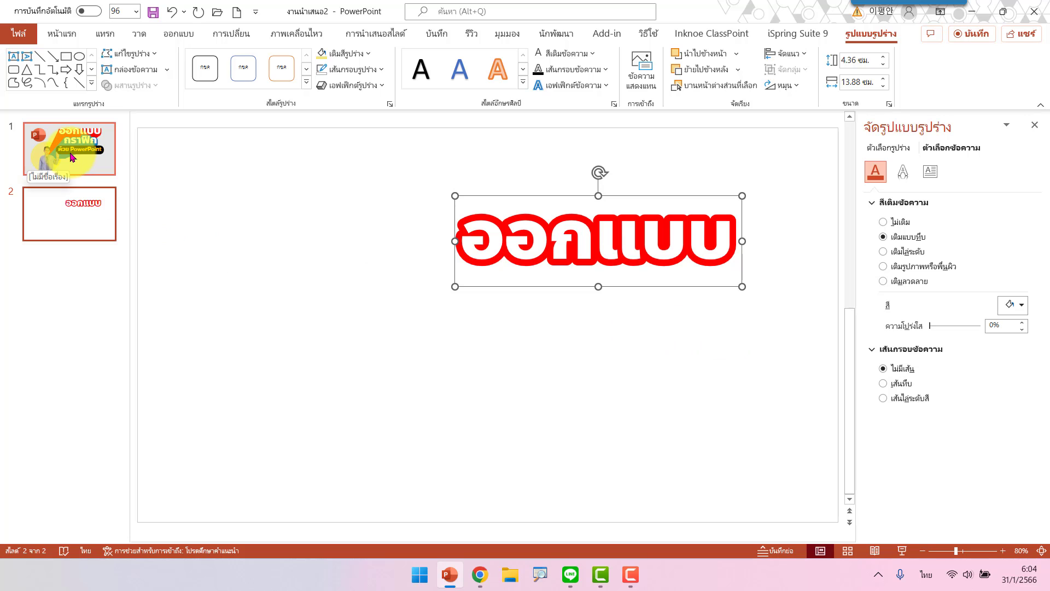
pyautogui.click(555, 332)
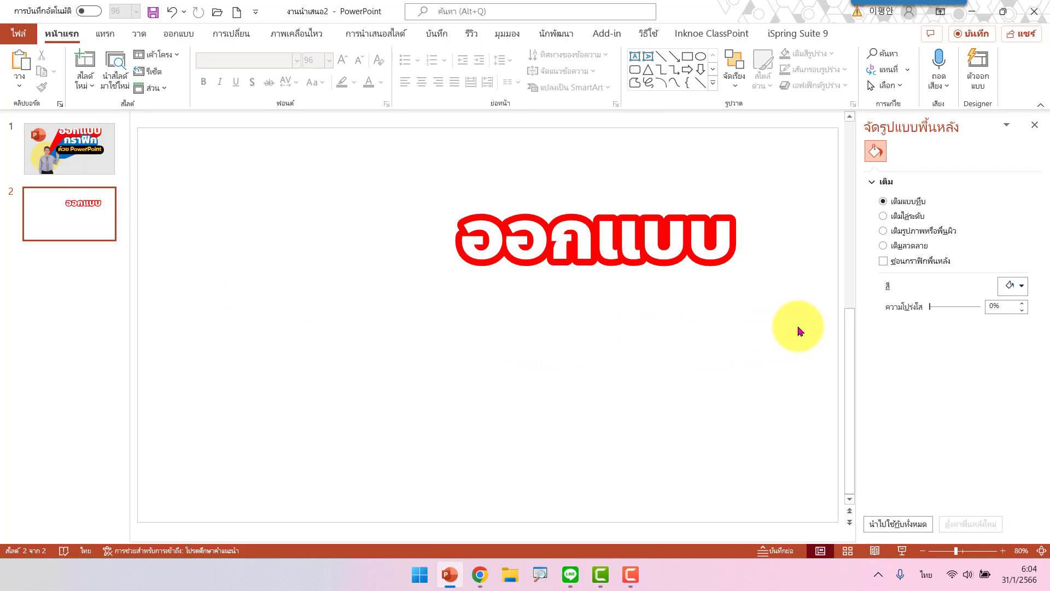
pyautogui.moveTo(799, 331); pyautogui.dragTo(405, 131)
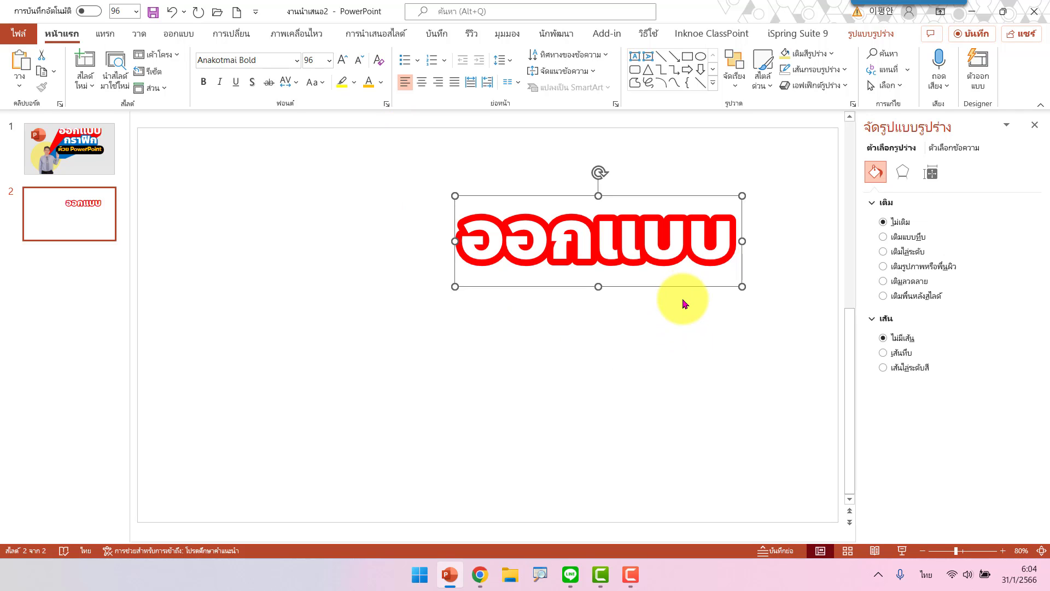
pyautogui.hotkey('ctrl', 'v')
# Move the copy down, separate its front layer, and retype it as yellow 'กราฟิก'
pyautogui.moveTo(684, 296); pyautogui.dragTo(682, 363)
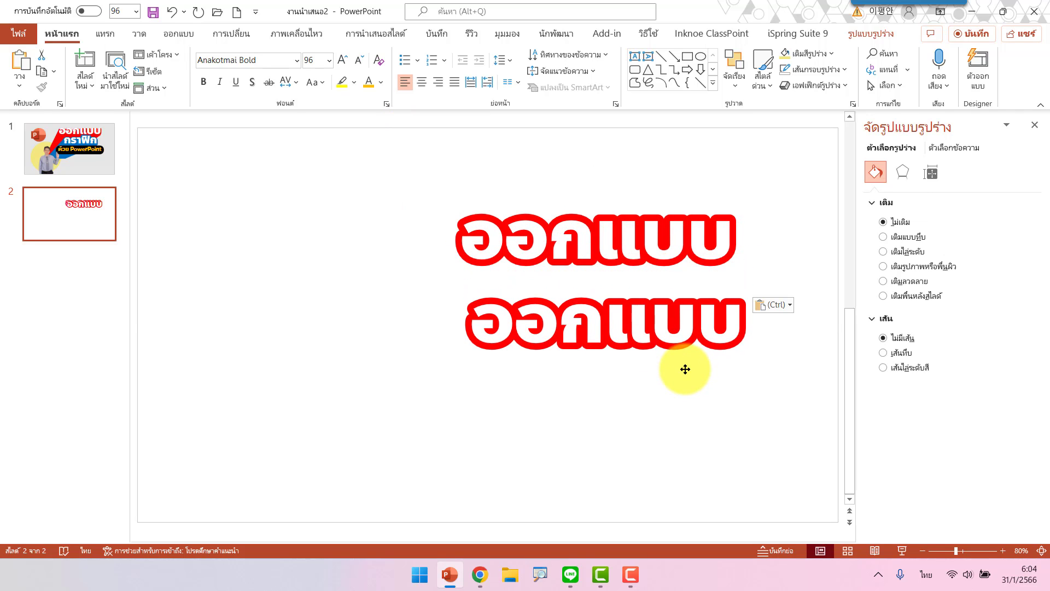
pyautogui.click(705, 404)
pyautogui.click(720, 328)
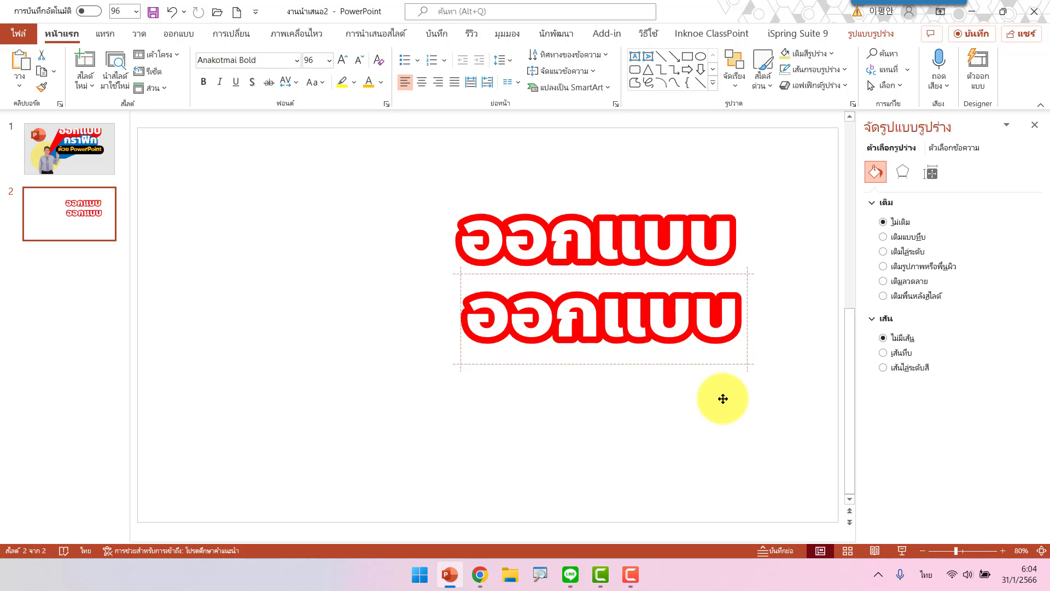
pyautogui.moveTo(725, 366); pyautogui.dragTo(731, 403)
pyautogui.click(369, 82)
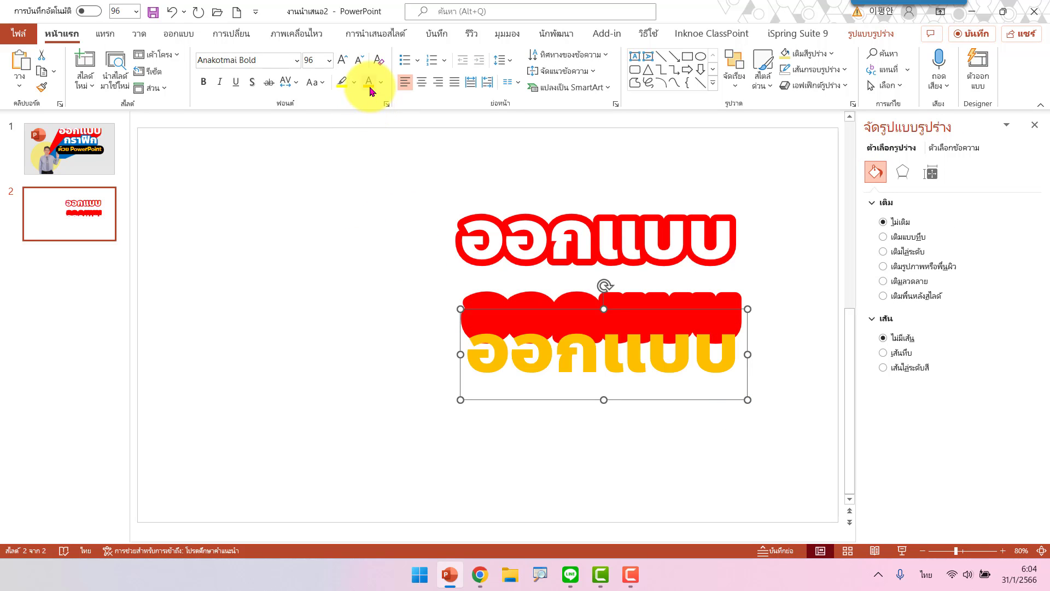
pyautogui.moveTo(473, 351); pyautogui.dragTo(733, 353)
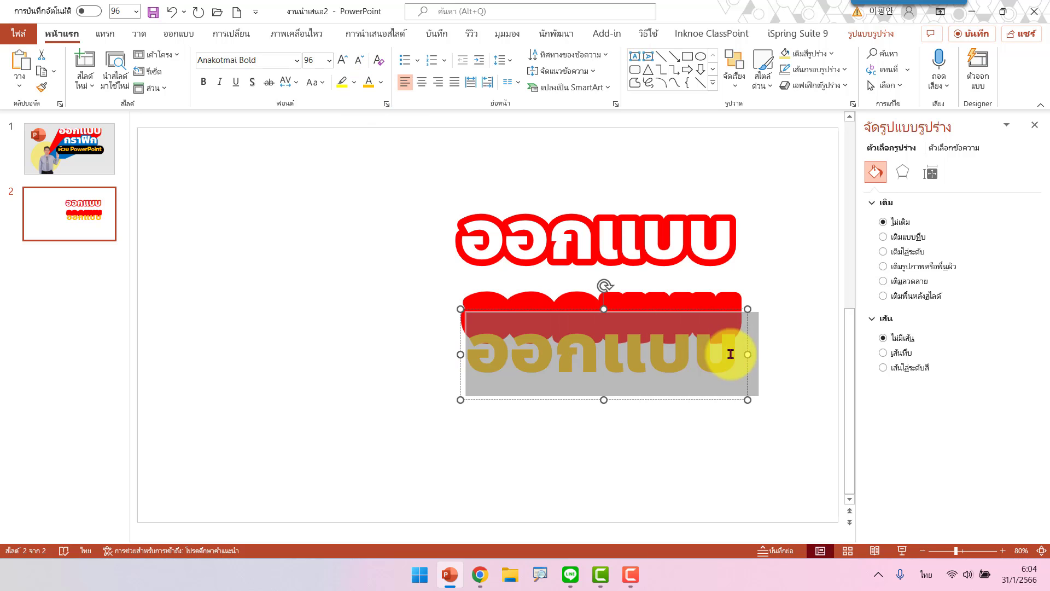
pyautogui.write('ก')
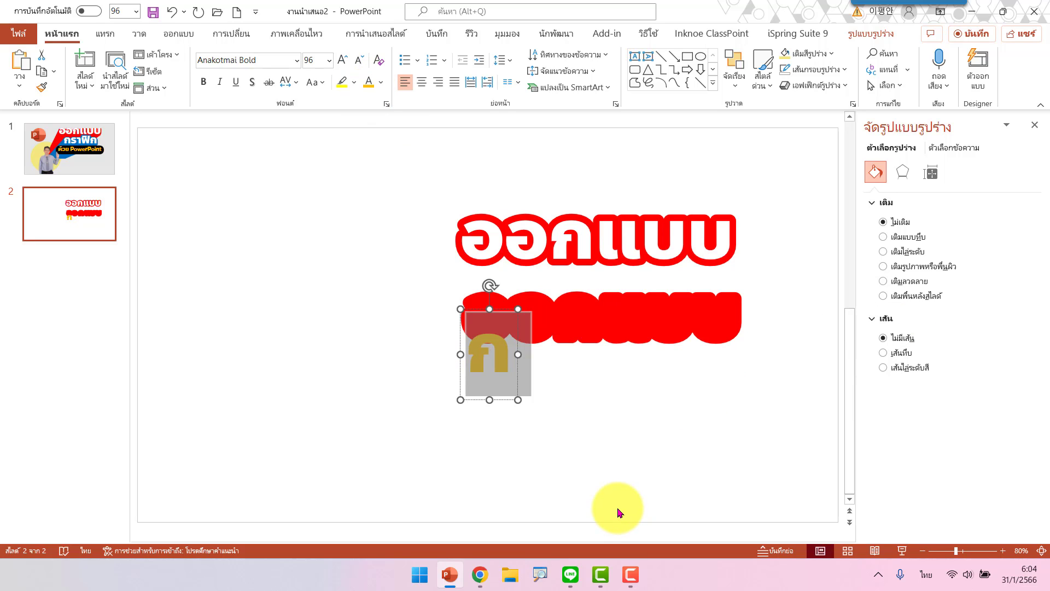
pyautogui.write('ราฟิ')
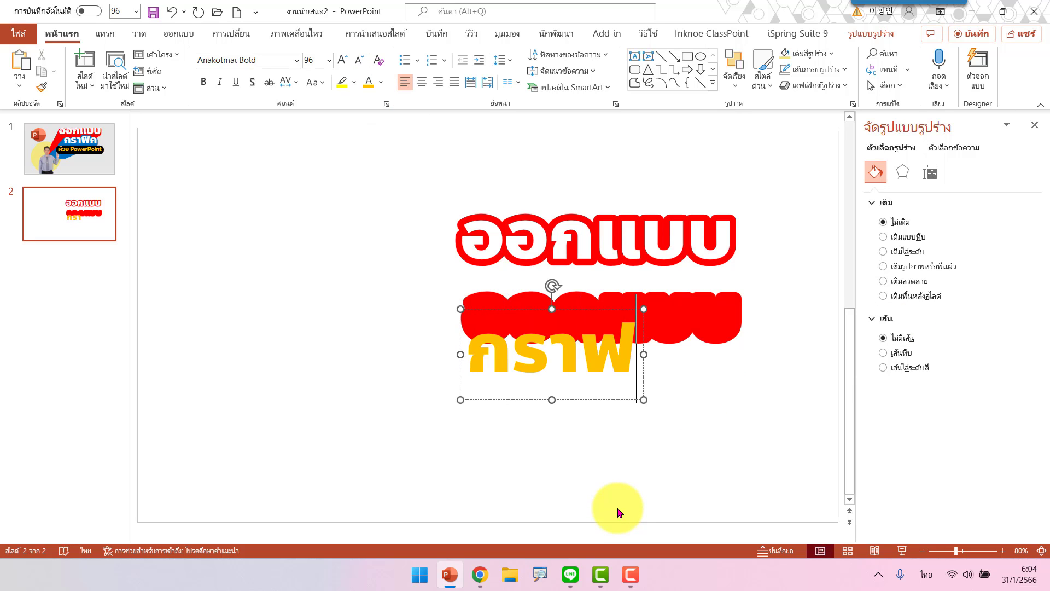
pyautogui.write('ก')
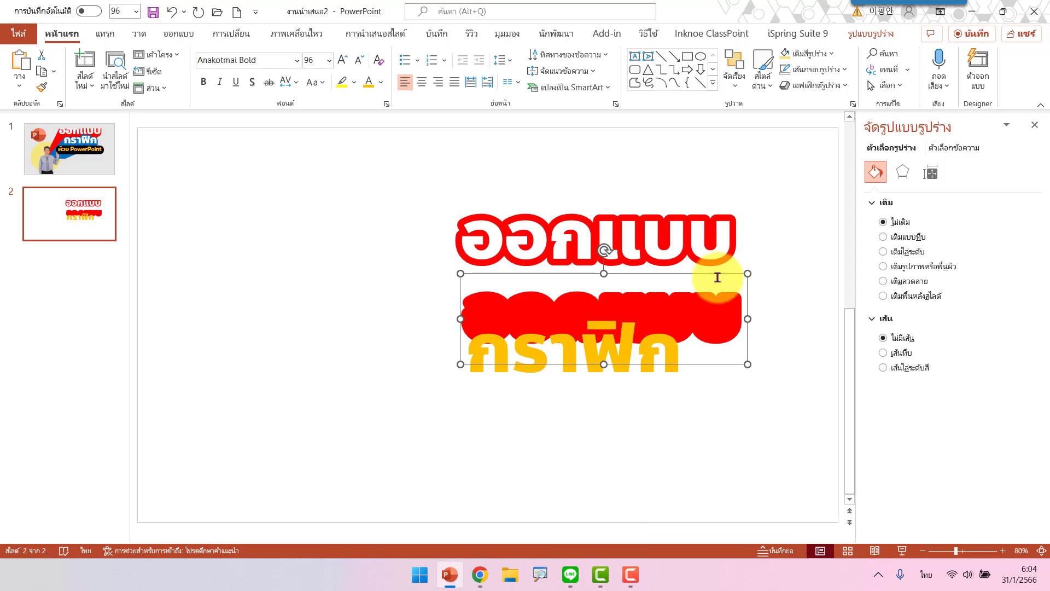
# Replace the red backing layer's text with 'กราฟิก'
pyautogui.click(714, 300)
pyautogui.hotkey('ctrl', 'a')
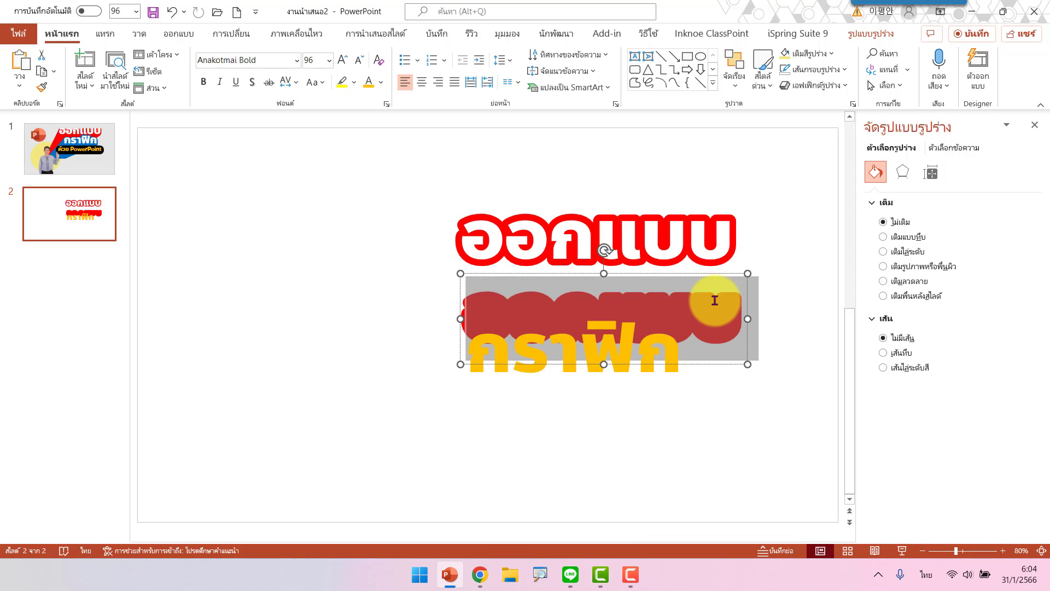
pyautogui.press('Delete')
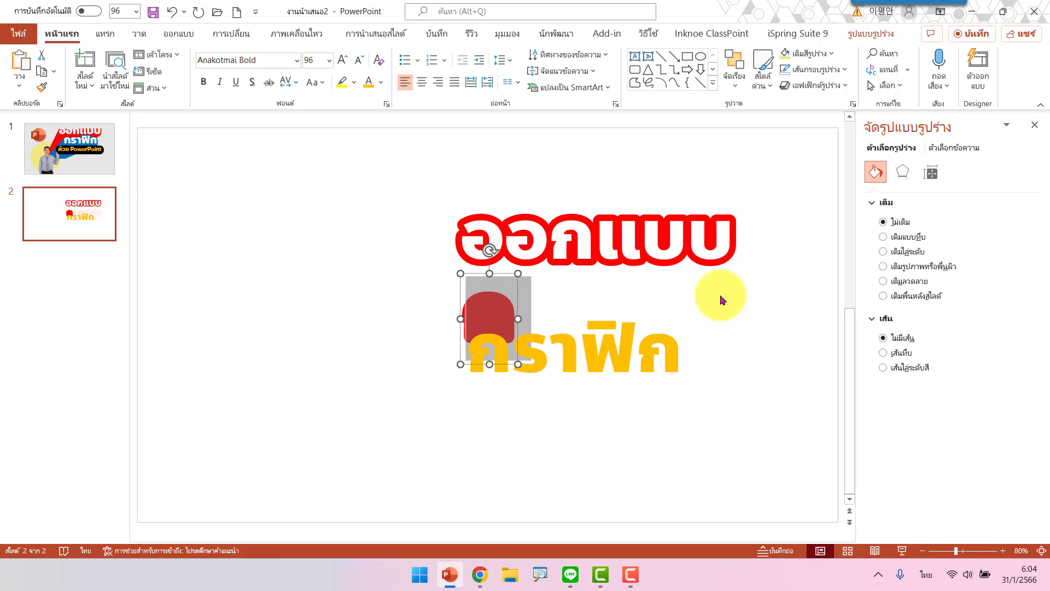
pyautogui.write('รา')
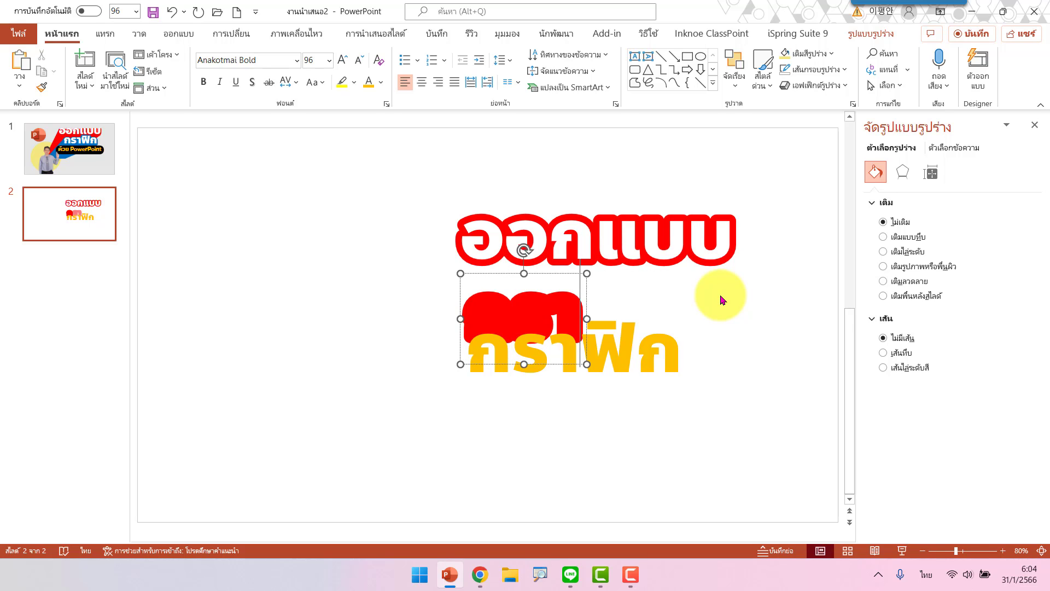
pyautogui.write('ฟิก')
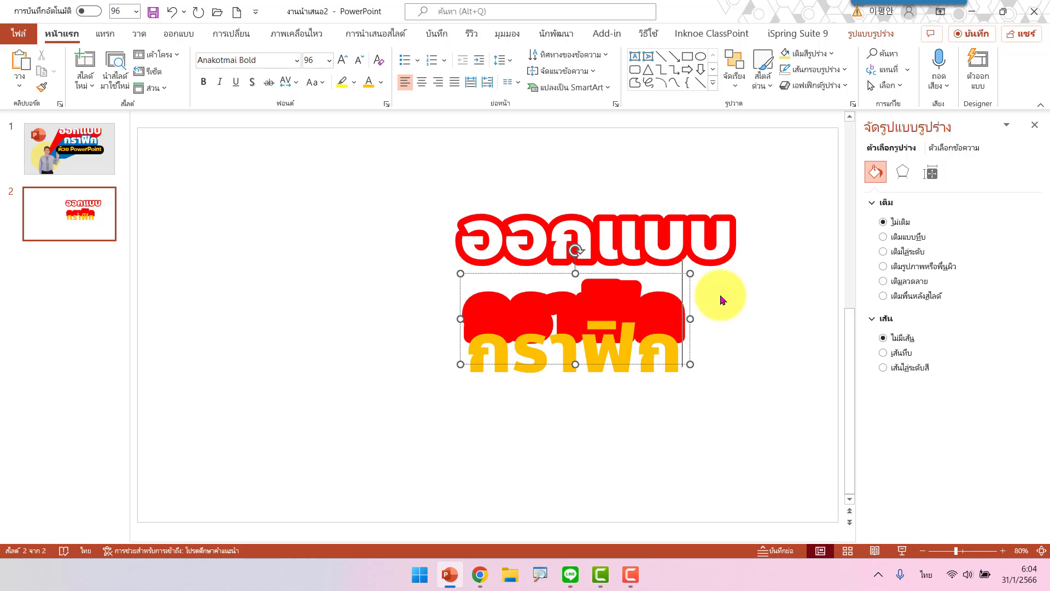
# Position the กราฟิก backing layer and give it a blue text outline
pyautogui.moveTo(689, 288); pyautogui.dragTo(707, 290)
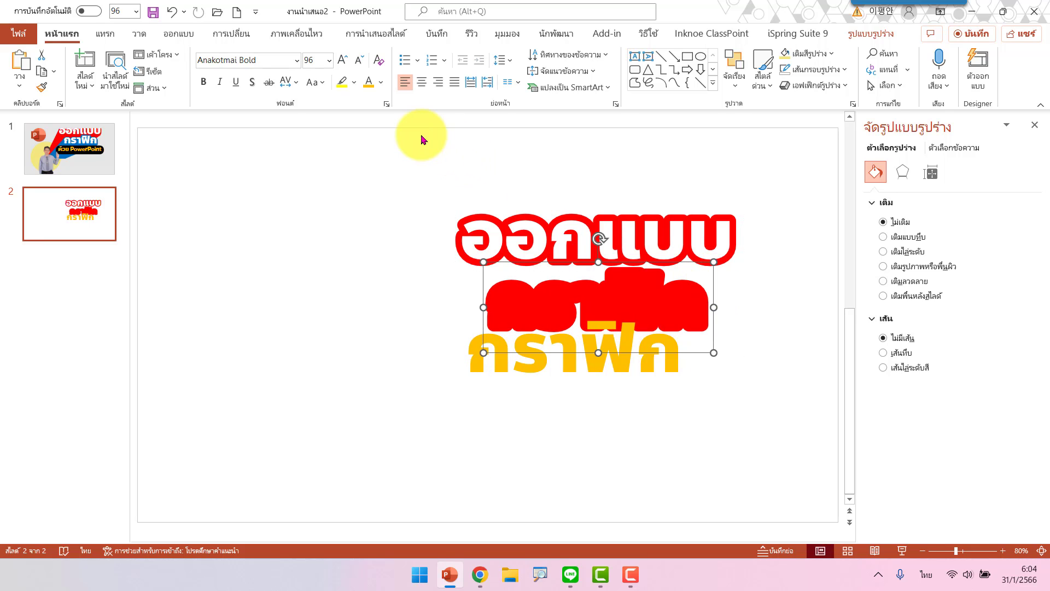
pyautogui.click(381, 82)
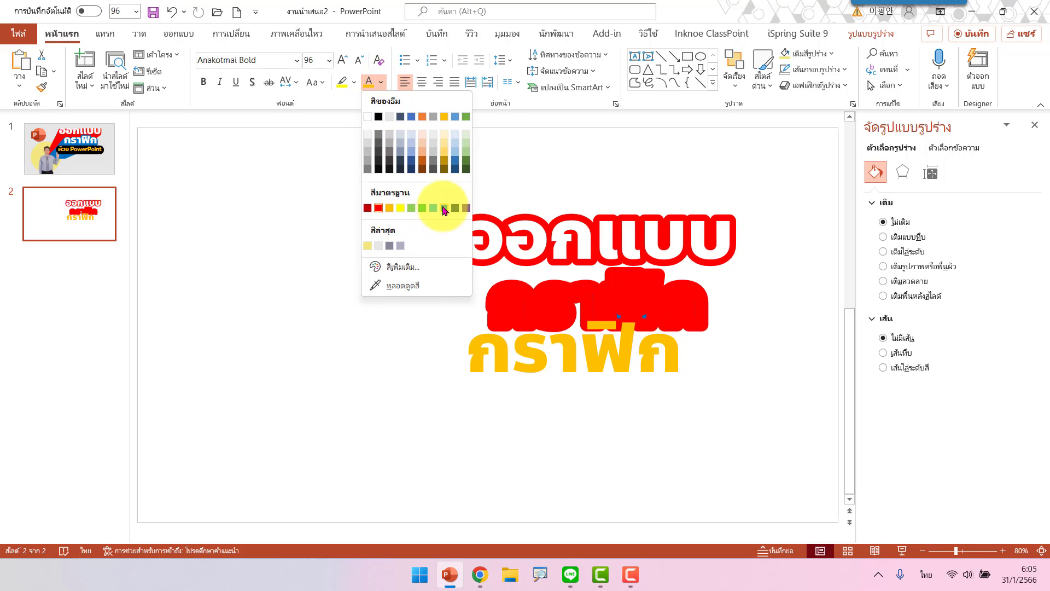
pyautogui.click(443, 211)
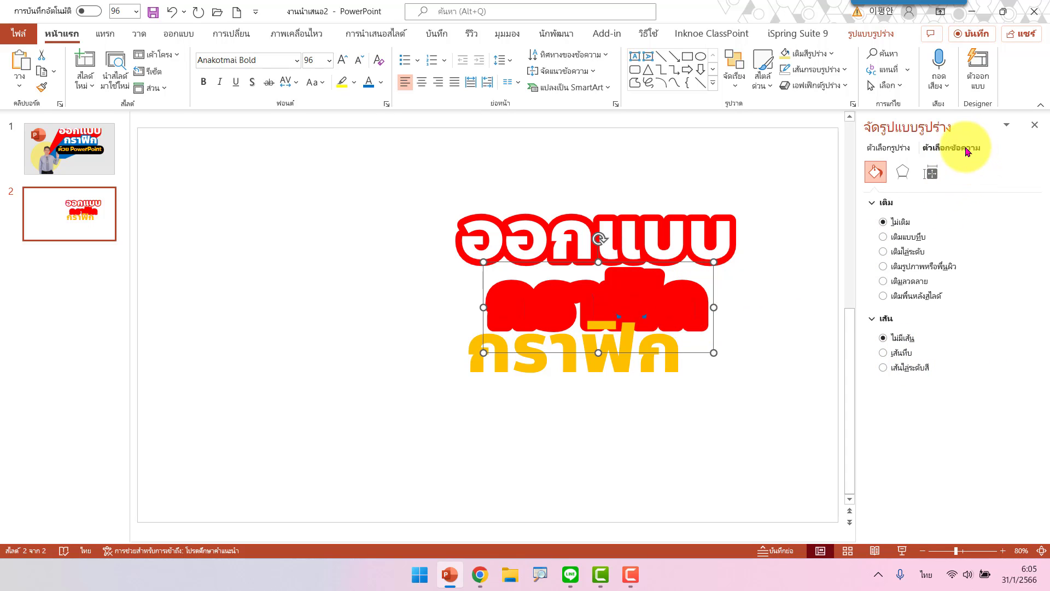
pyautogui.click(964, 151)
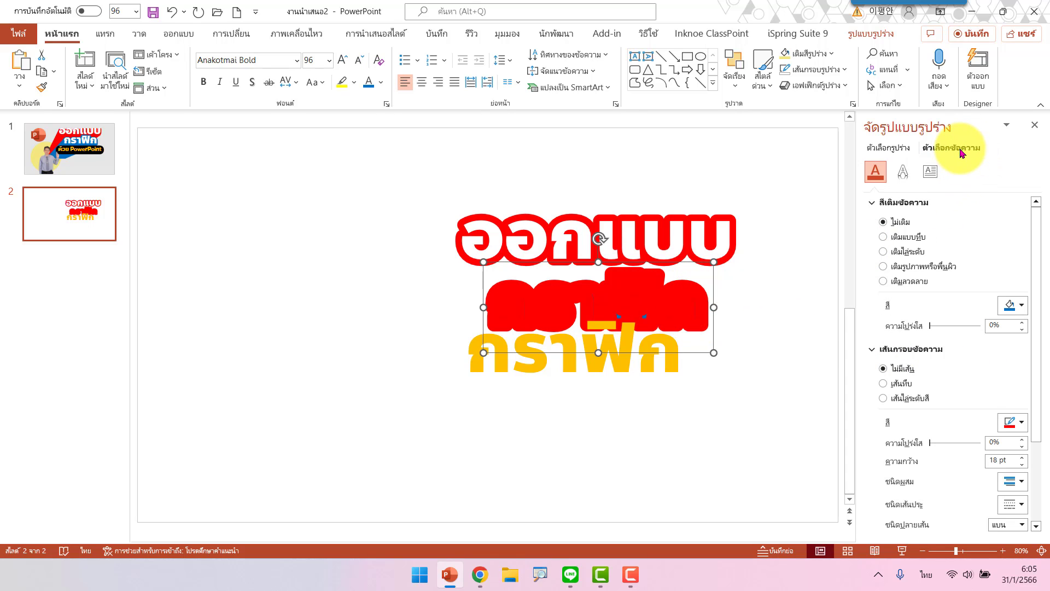
pyautogui.click(1017, 422)
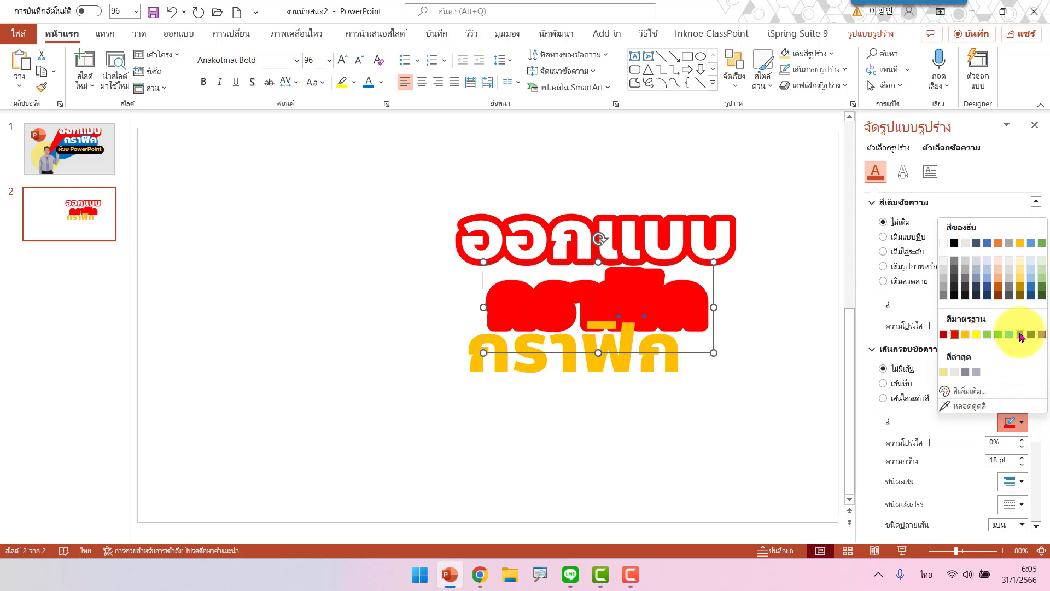
pyautogui.click(1021, 334)
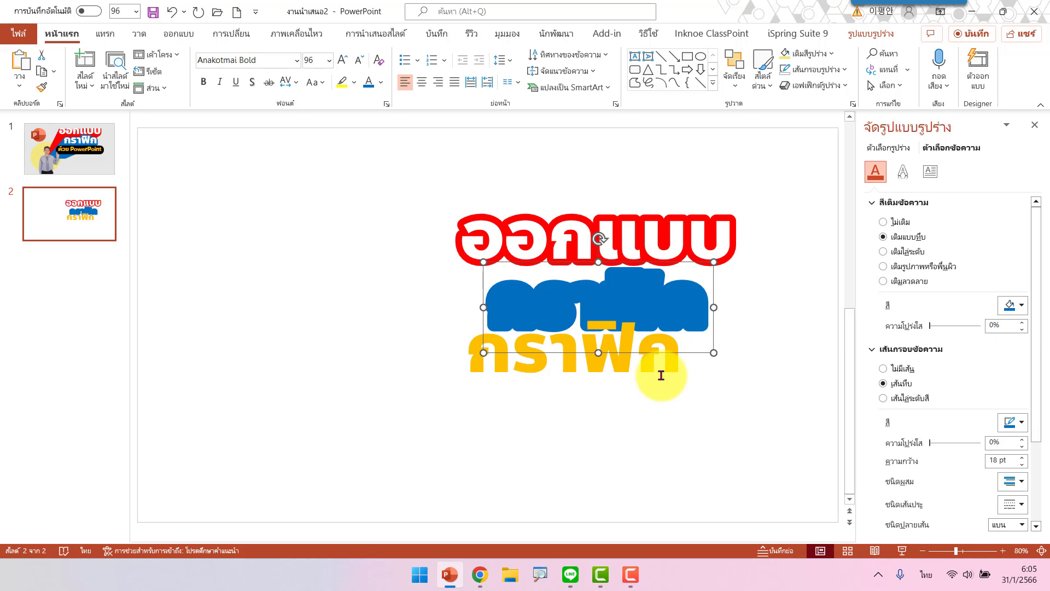
# Lay the yellow กราฟิก over the blue layer, make it white, and align it under ออกแบบ
pyautogui.click(687, 375)
pyautogui.moveTo(687, 377); pyautogui.dragTo(717, 331)
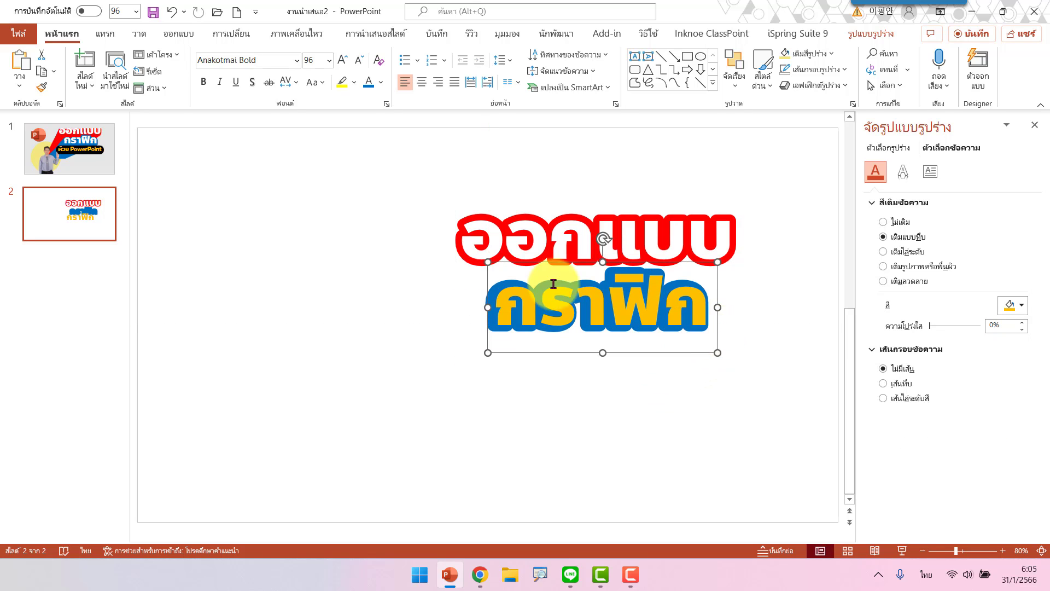
pyautogui.click(380, 82)
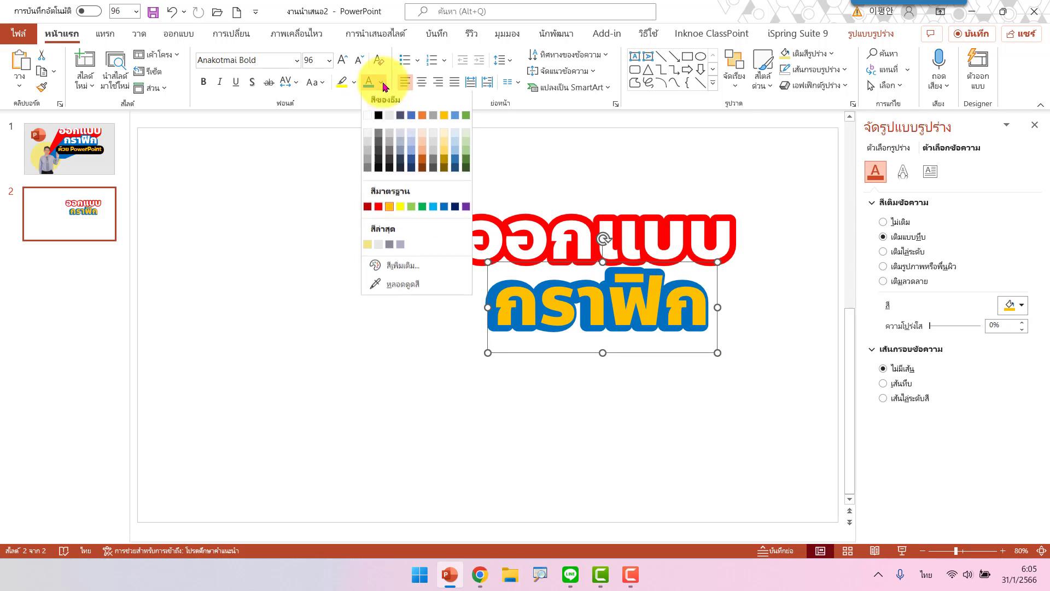
pyautogui.click(368, 117)
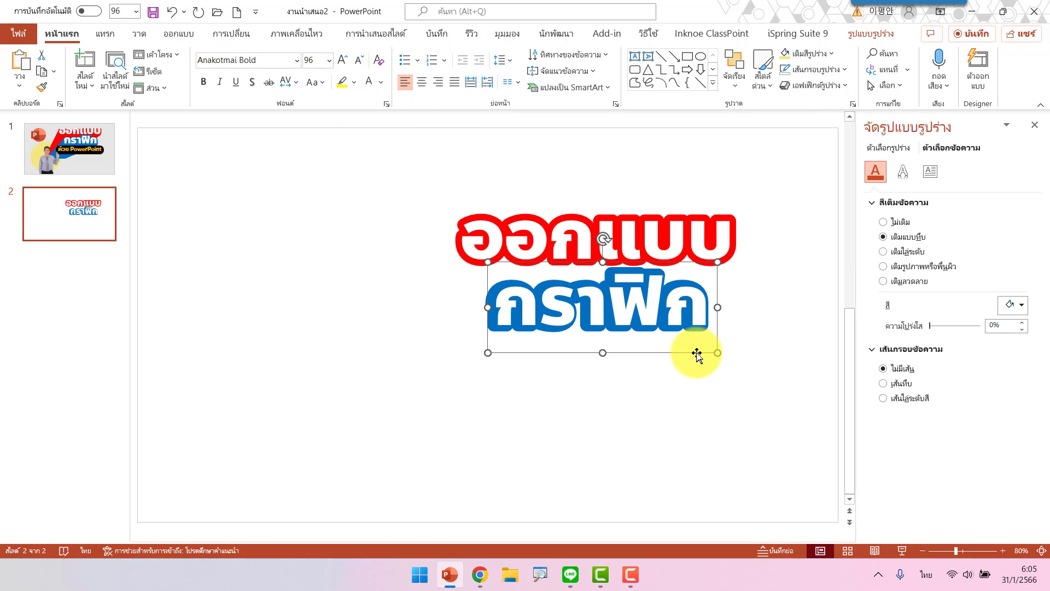
pyautogui.moveTo(696, 354); pyautogui.dragTo(692, 350)
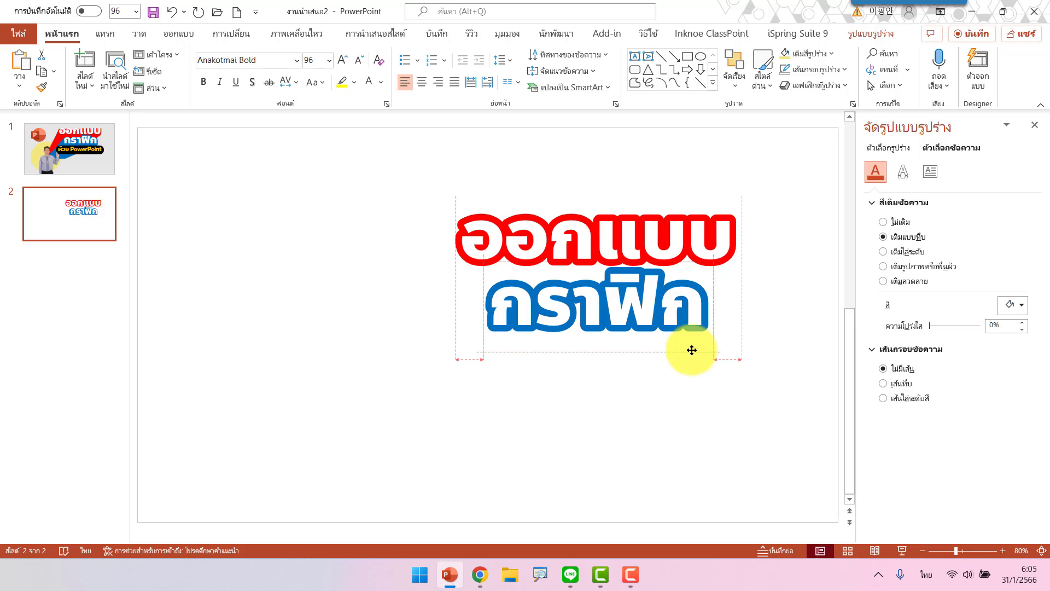
pyautogui.moveTo(692, 350); pyautogui.dragTo(692, 350)
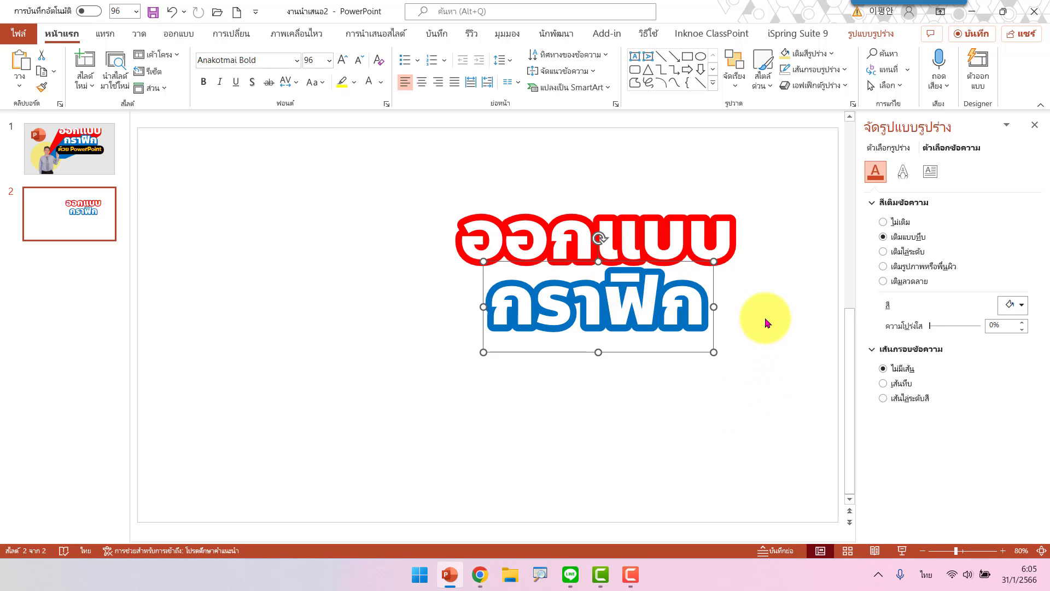
# Move the red-outlined ออกแบบ copy to the lower left and realign the white title layer
pyautogui.click(706, 212)
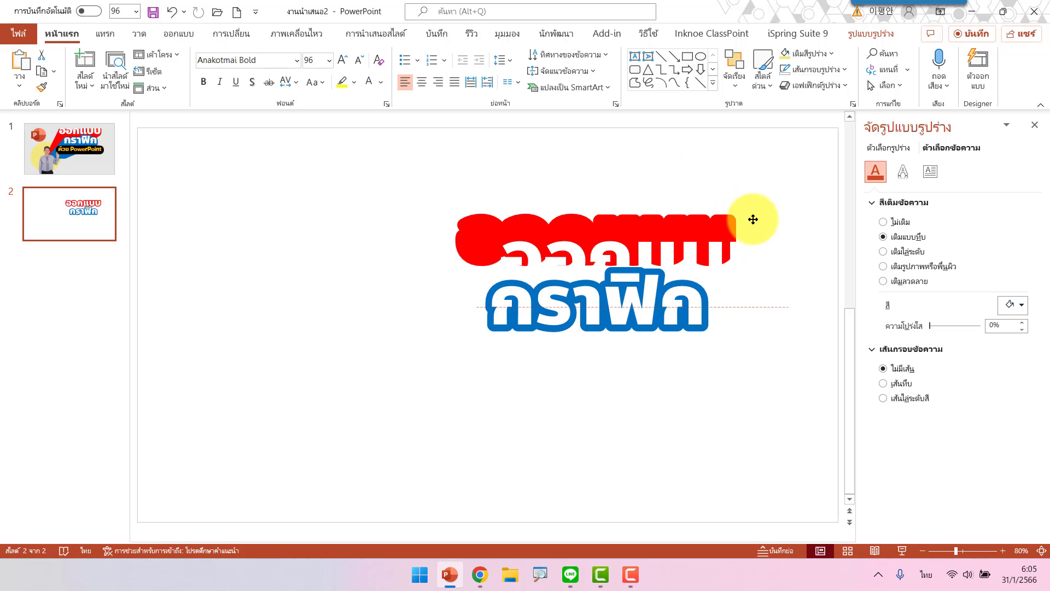
pyautogui.click(739, 269)
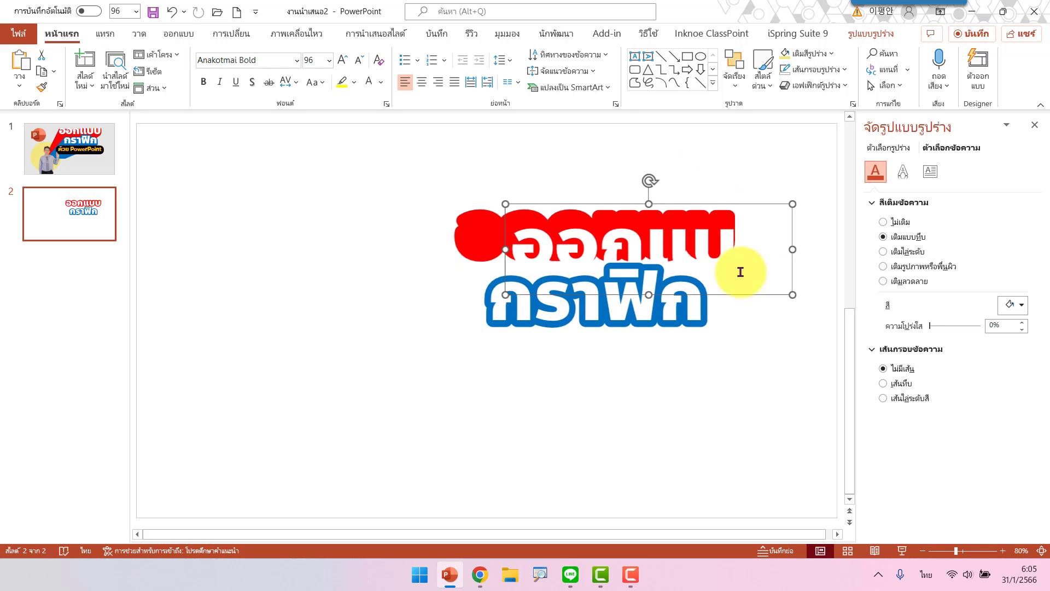
pyautogui.click(469, 235)
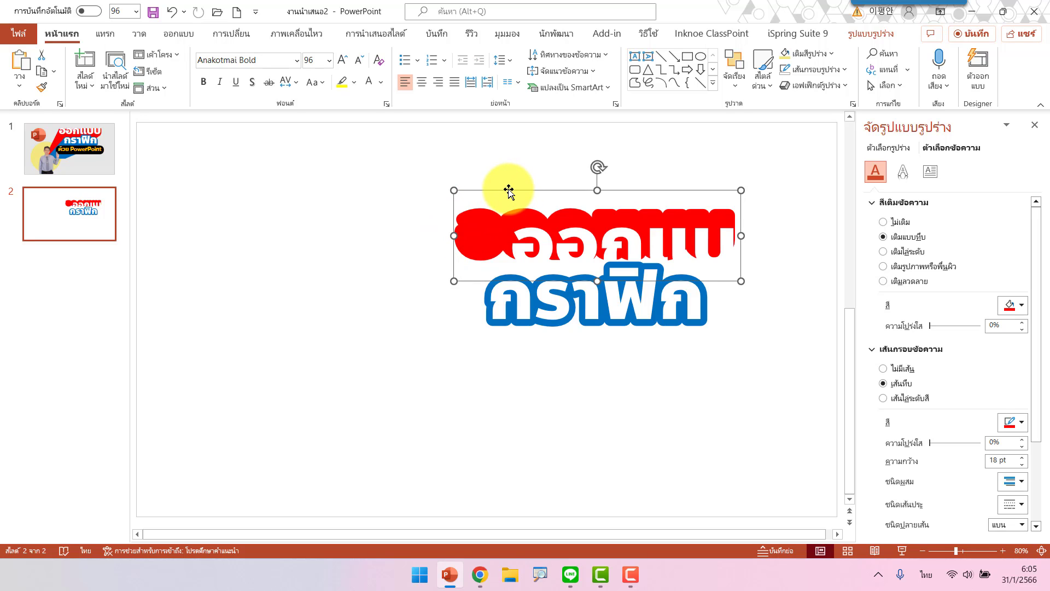
pyautogui.moveTo(508, 192); pyautogui.dragTo(239, 370)
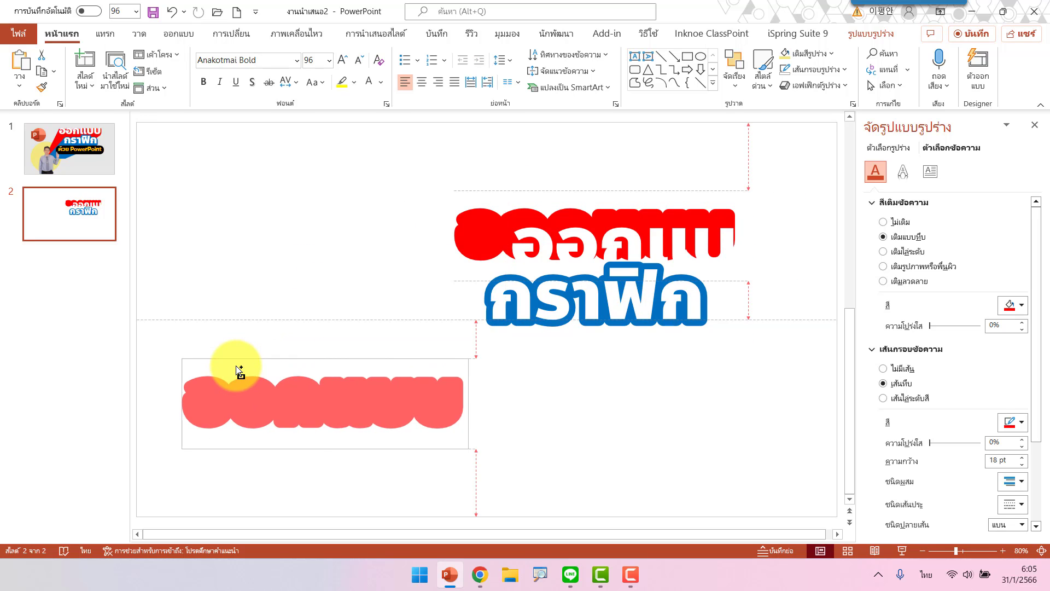
pyautogui.click(700, 227)
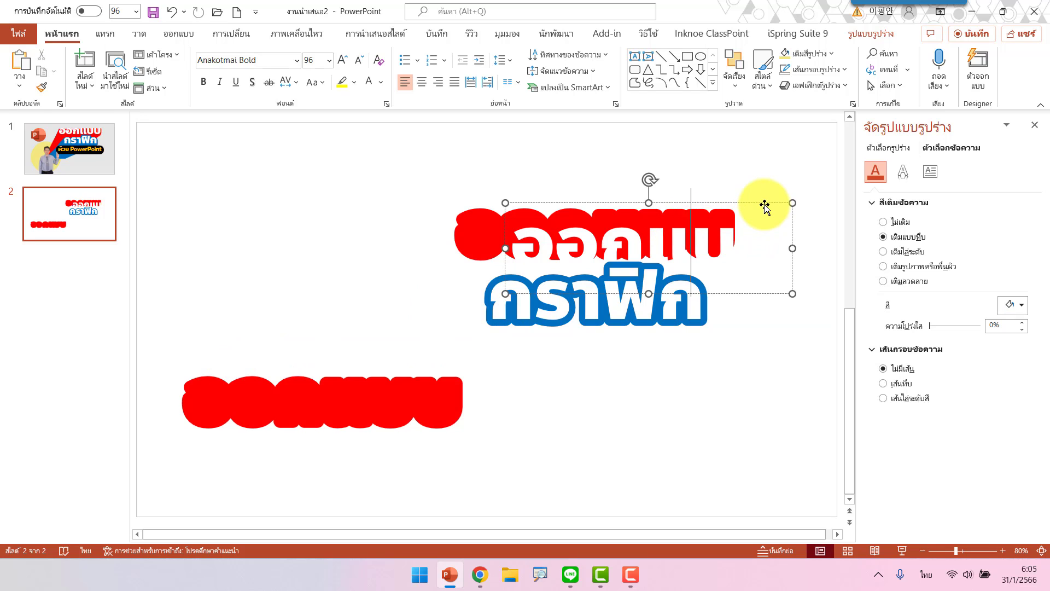
pyautogui.moveTo(794, 215)
pyautogui.mouseDown()
pyautogui.moveTo(722, 203)
pyautogui.moveTo(714, 192)
pyautogui.mouseUp()
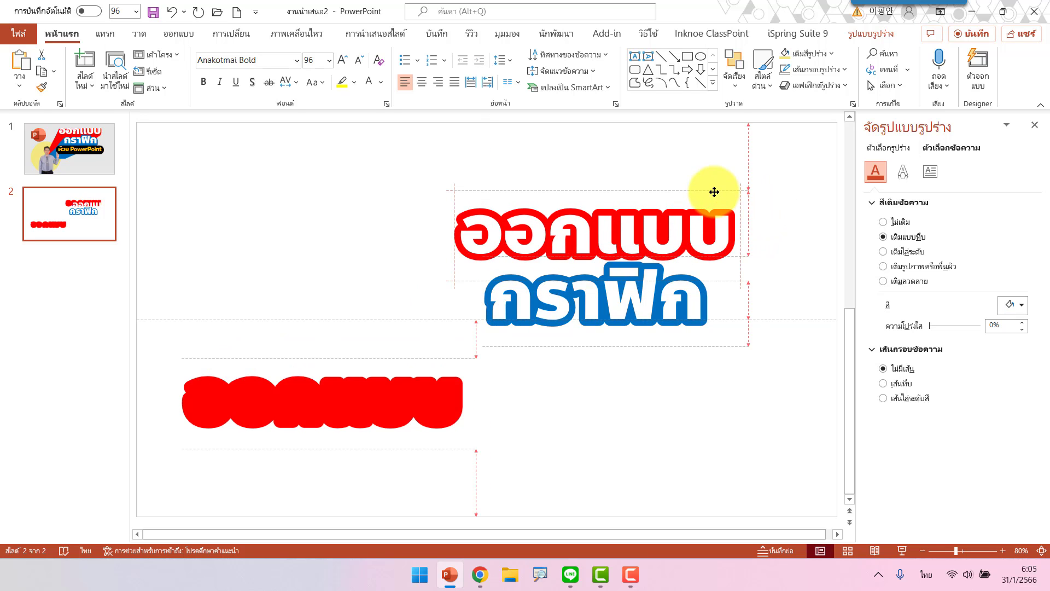
# Reposition the red copy below the title and resize its text to 54 pt
pyautogui.click(402, 424)
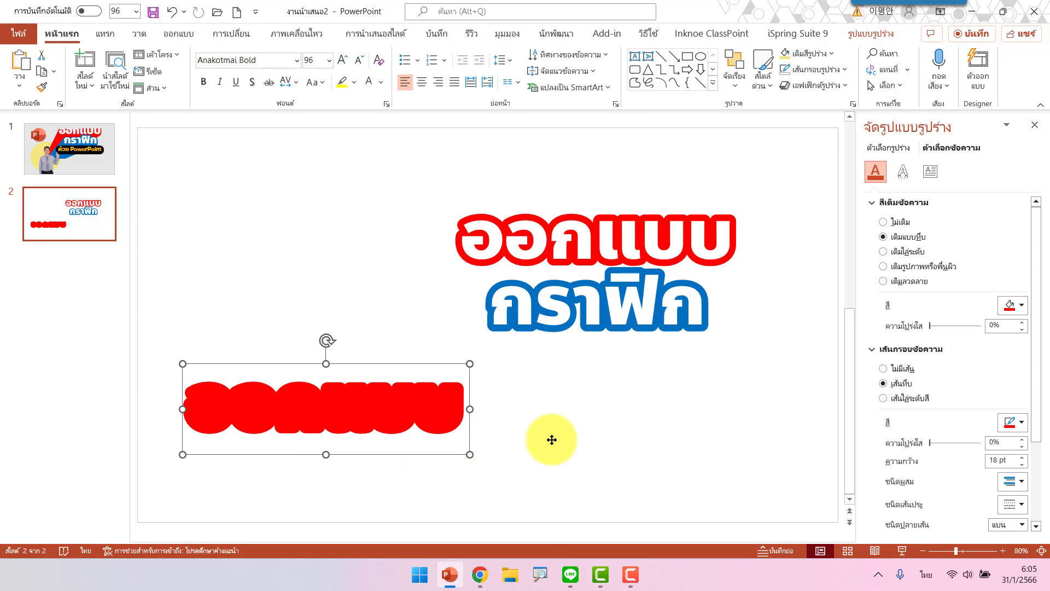
pyautogui.moveTo(469, 436); pyautogui.dragTo(600, 425)
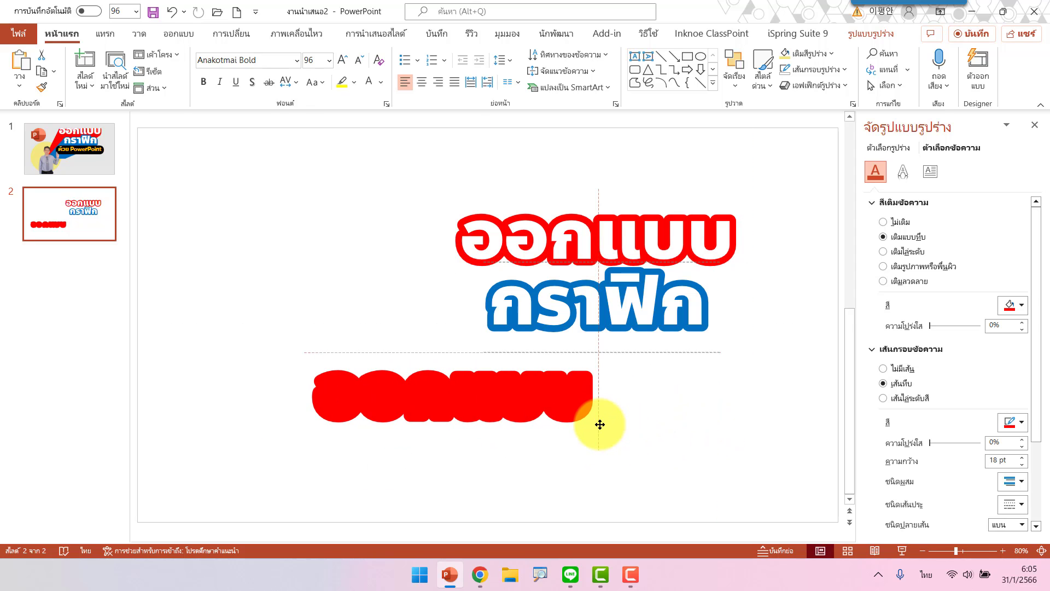
pyautogui.click(359, 61)
pyautogui.click(359, 62)
pyautogui.click(359, 61)
pyautogui.click(359, 61)
pyautogui.click(359, 61)
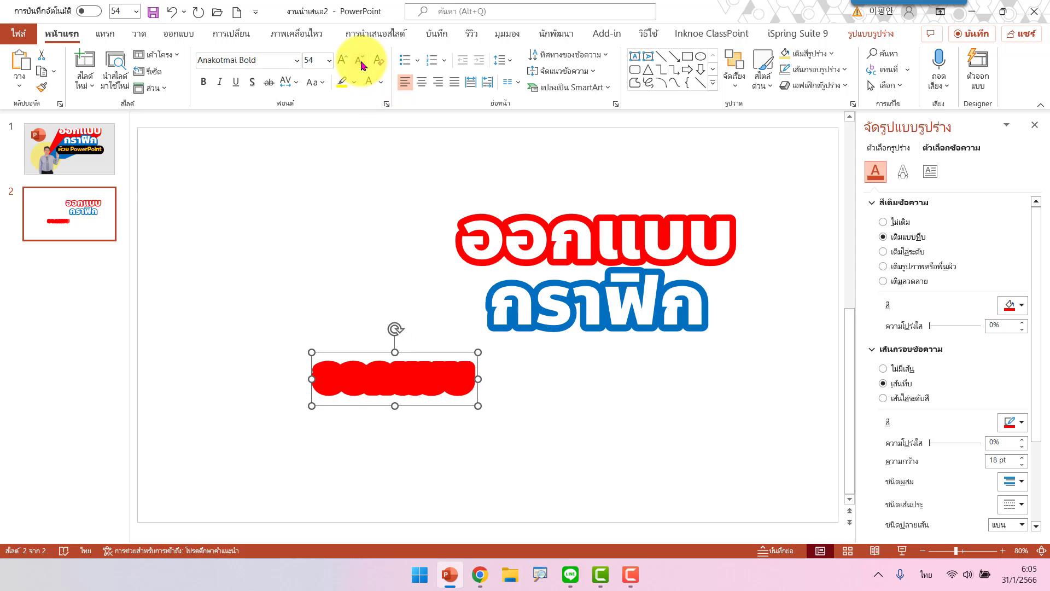
pyautogui.click(359, 61)
pyautogui.click(359, 61)
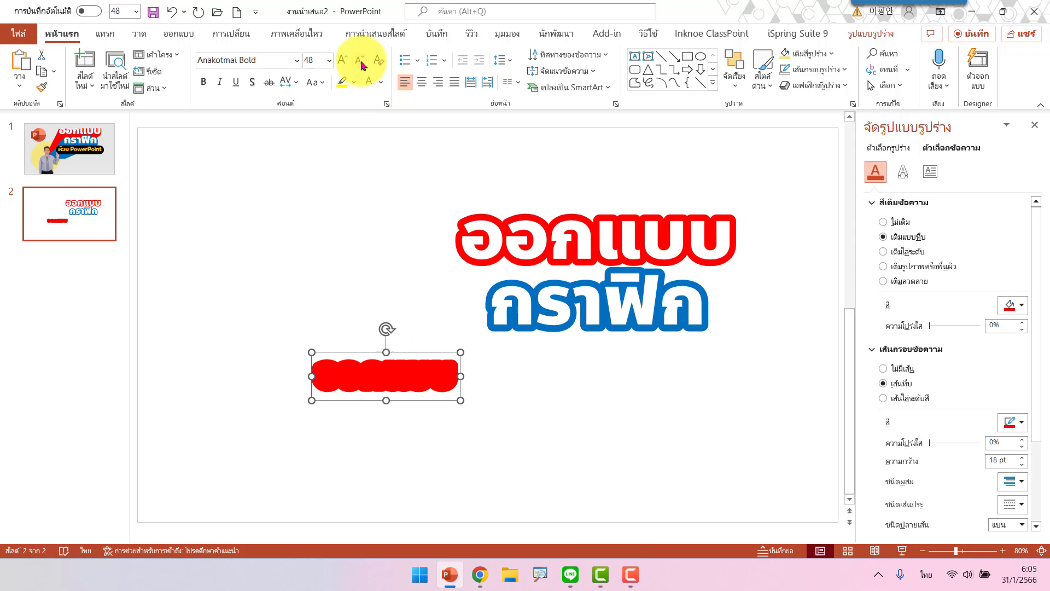
pyautogui.click(455, 385)
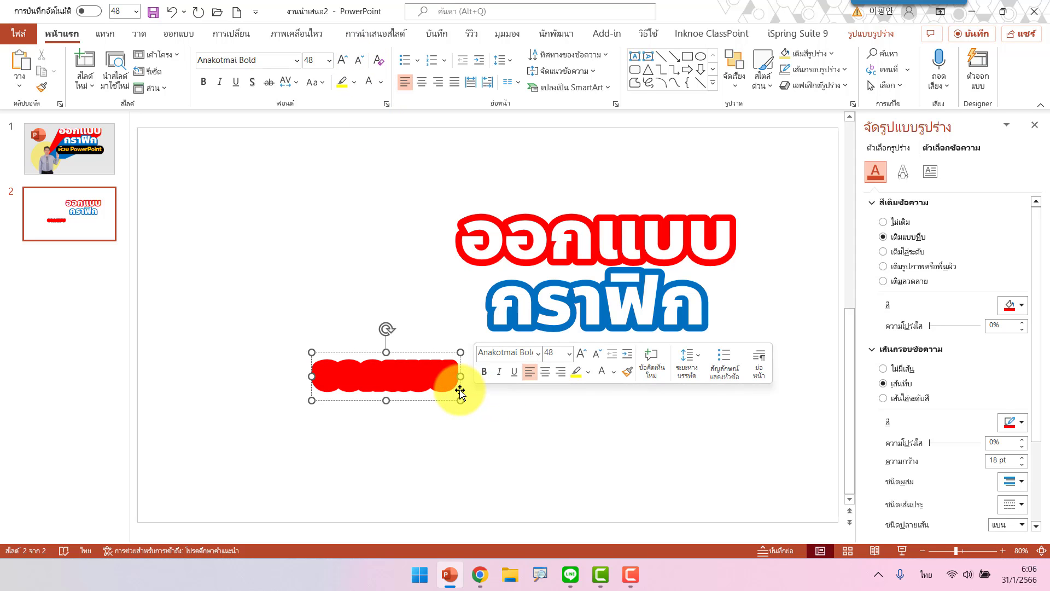
pyautogui.moveTo(460, 392); pyautogui.dragTo(502, 403)
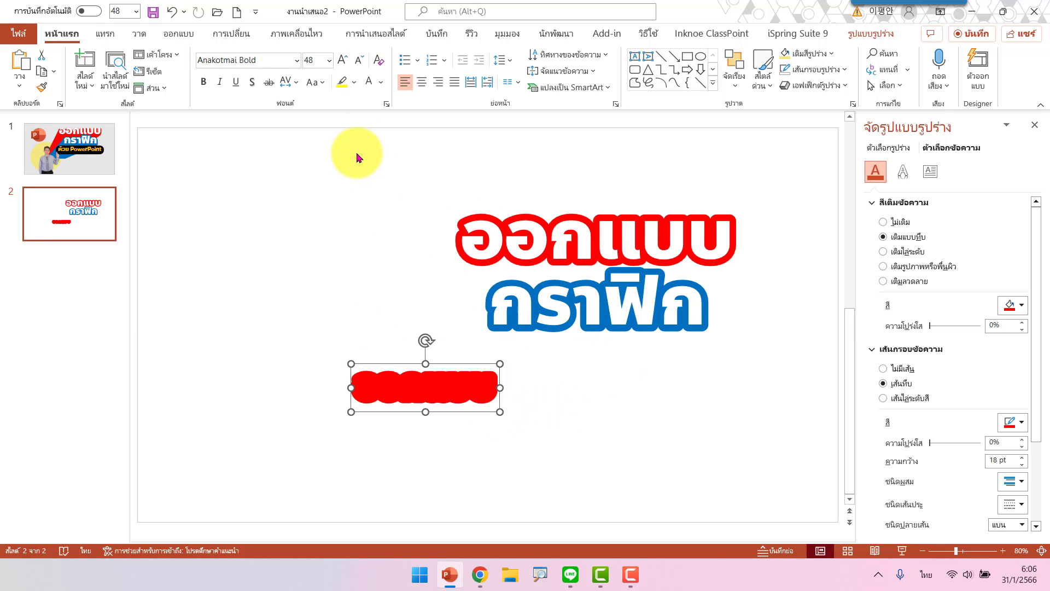
pyautogui.click(342, 61)
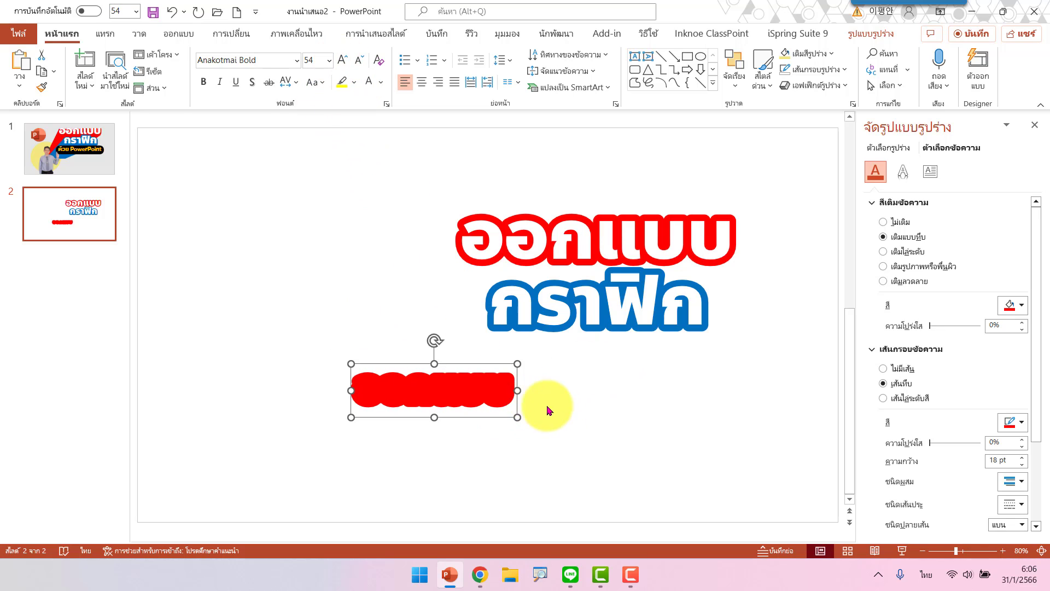
# Draw a freeform band from the small red copy up to the title's right and left ends
pyautogui.moveTo(524, 400); pyautogui.dragTo(525, 401)
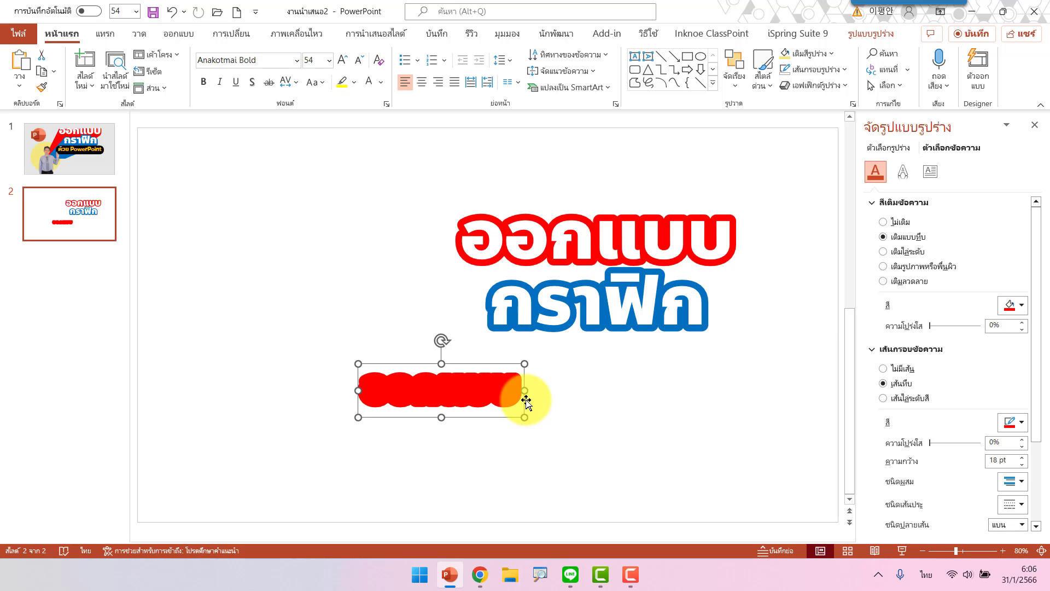
pyautogui.click(636, 83)
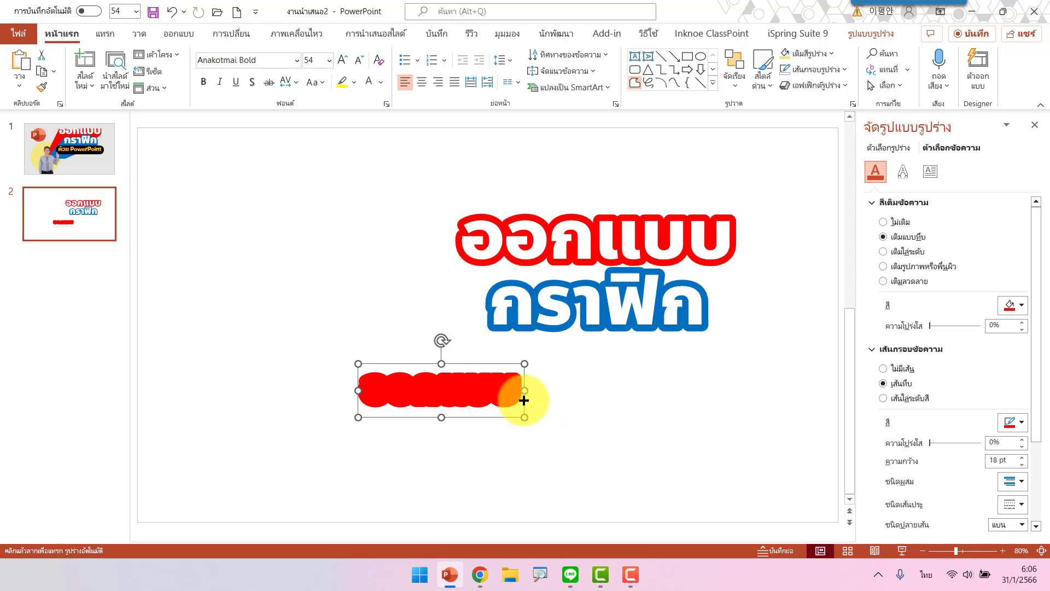
pyautogui.click(519, 400)
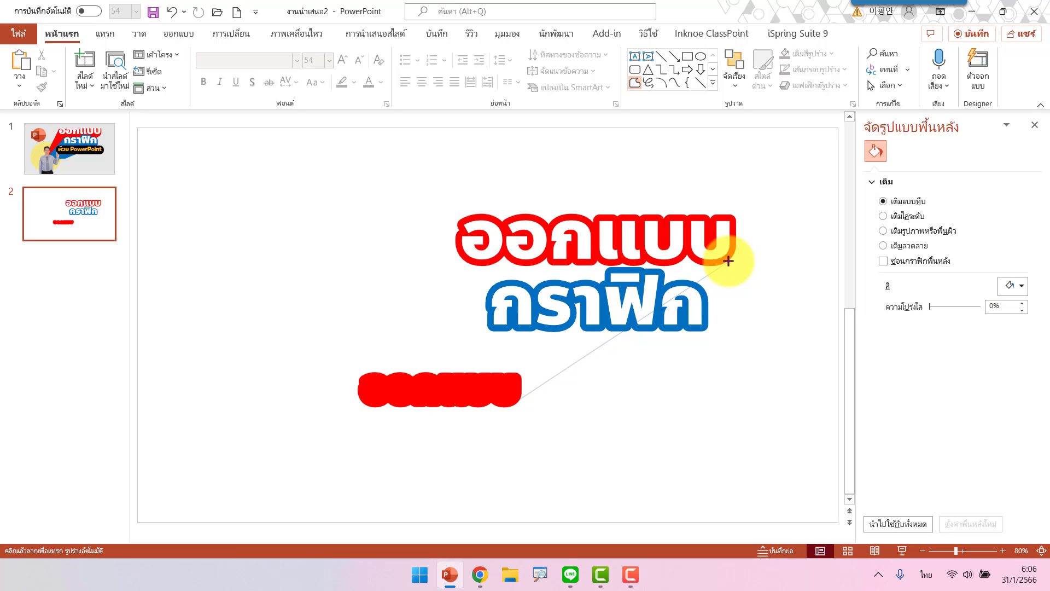
pyautogui.click(728, 261)
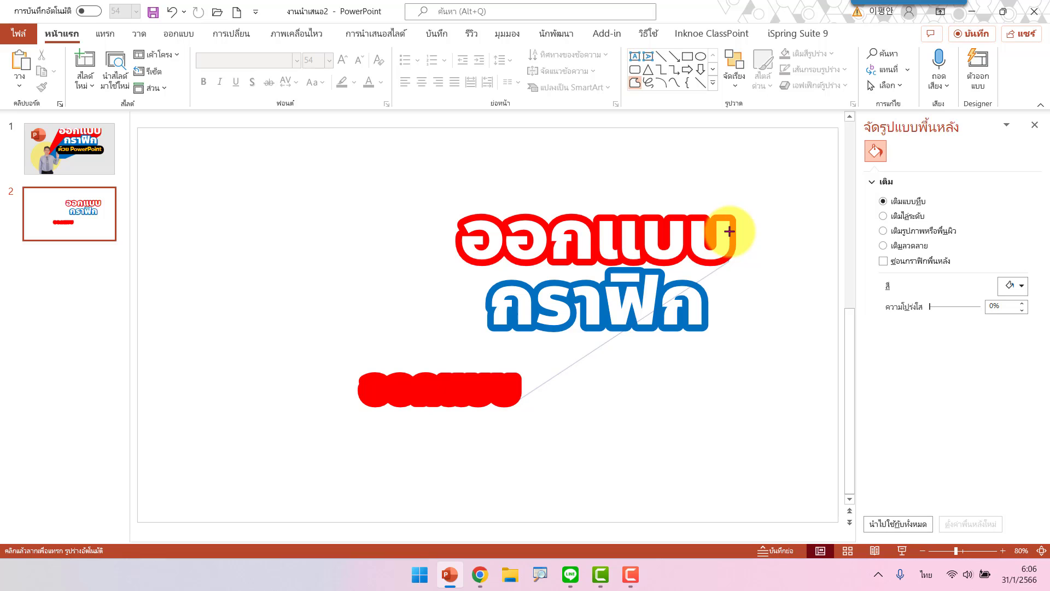
pyautogui.click(729, 231)
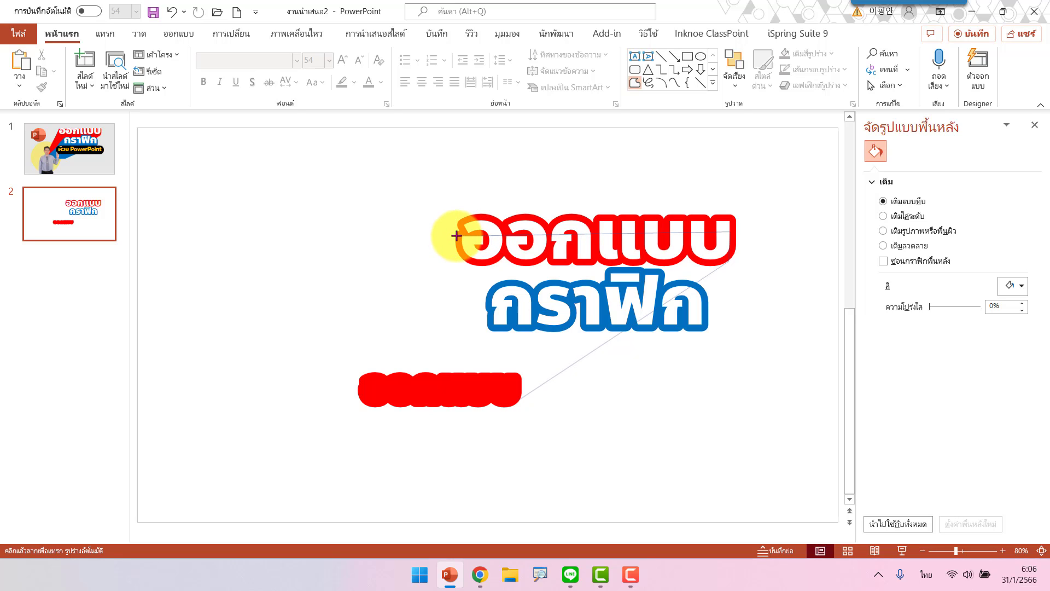
pyautogui.click(457, 236)
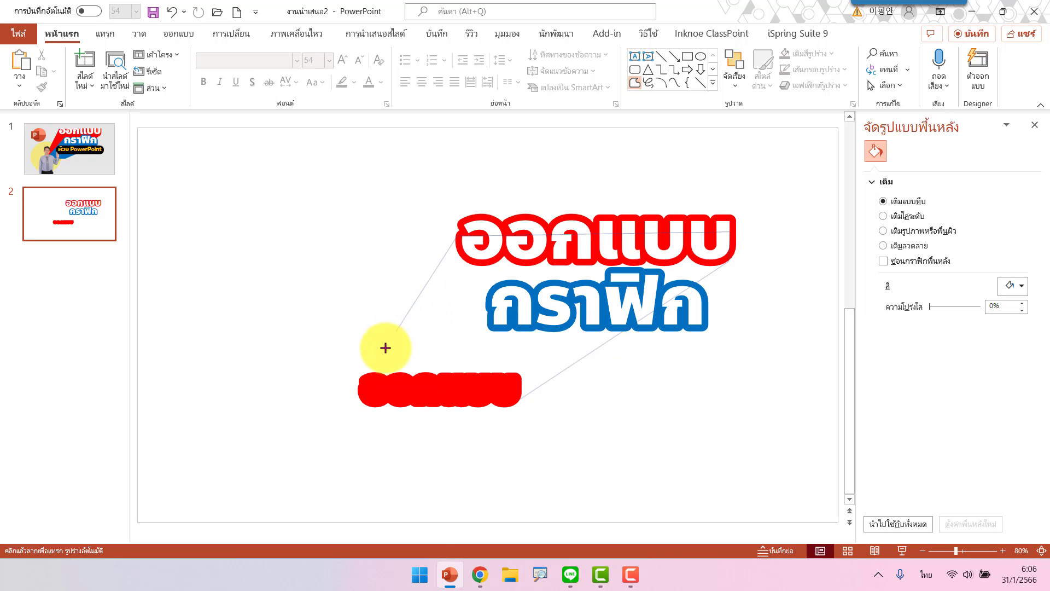
pyautogui.click(359, 378)
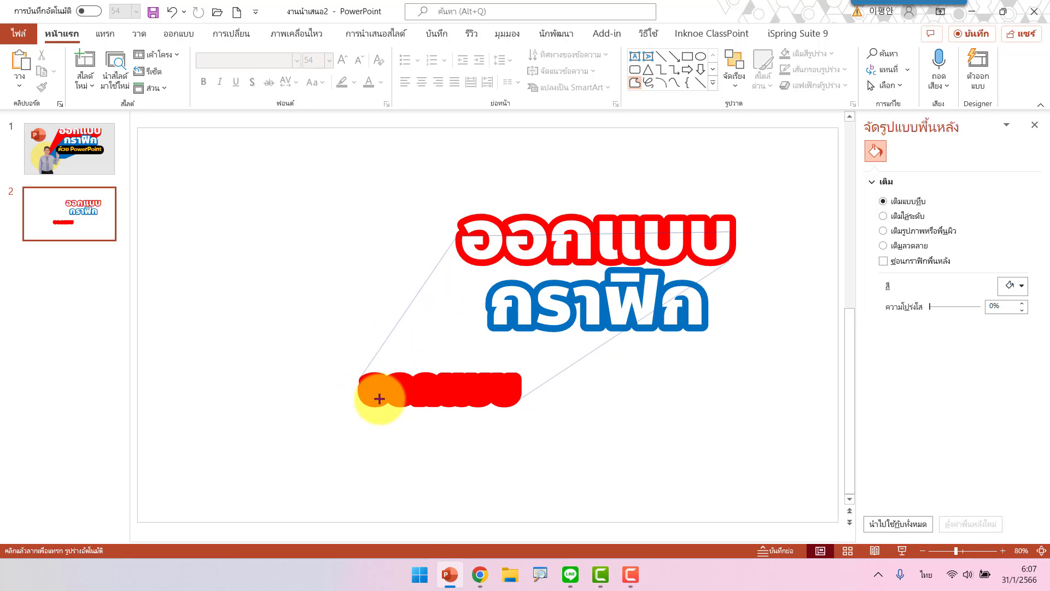
pyautogui.click(377, 396)
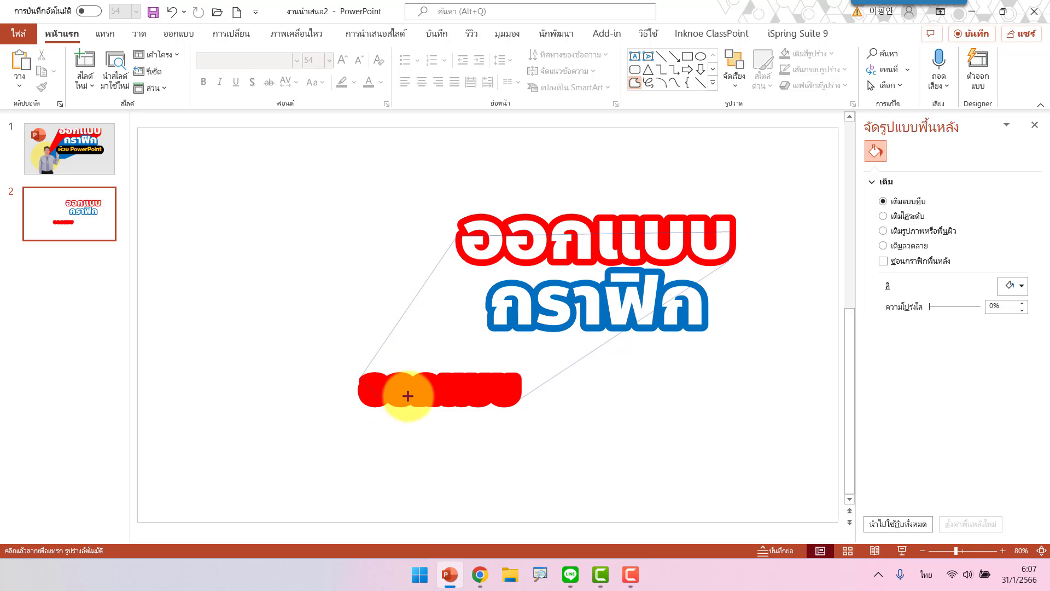
pyautogui.doubleClick(514, 401)
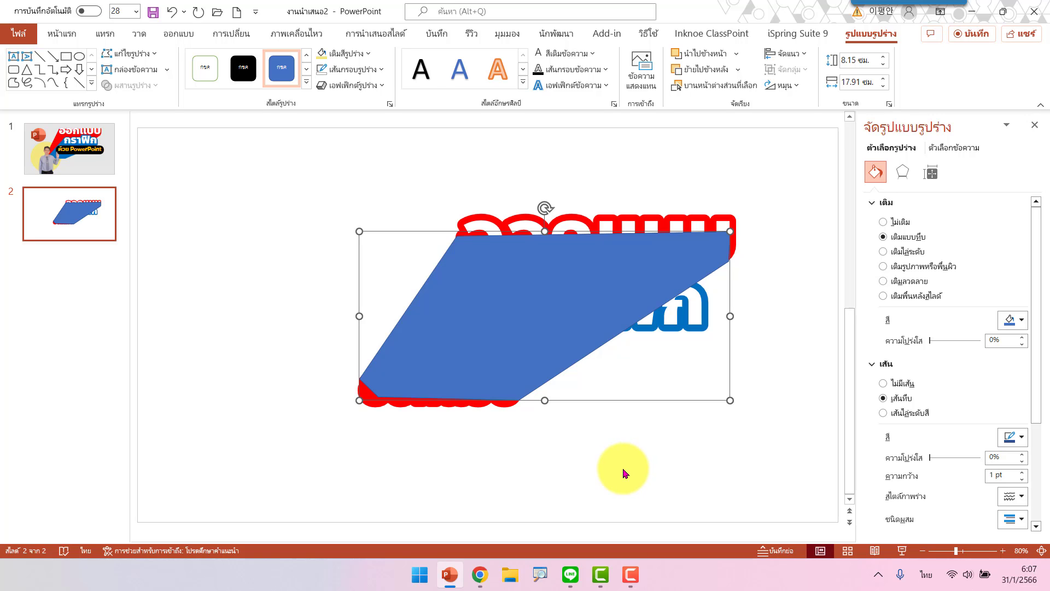
# Send the freeform band behind the title, fill it solid red and remove its outline
pyautogui.rightClick(560, 306)
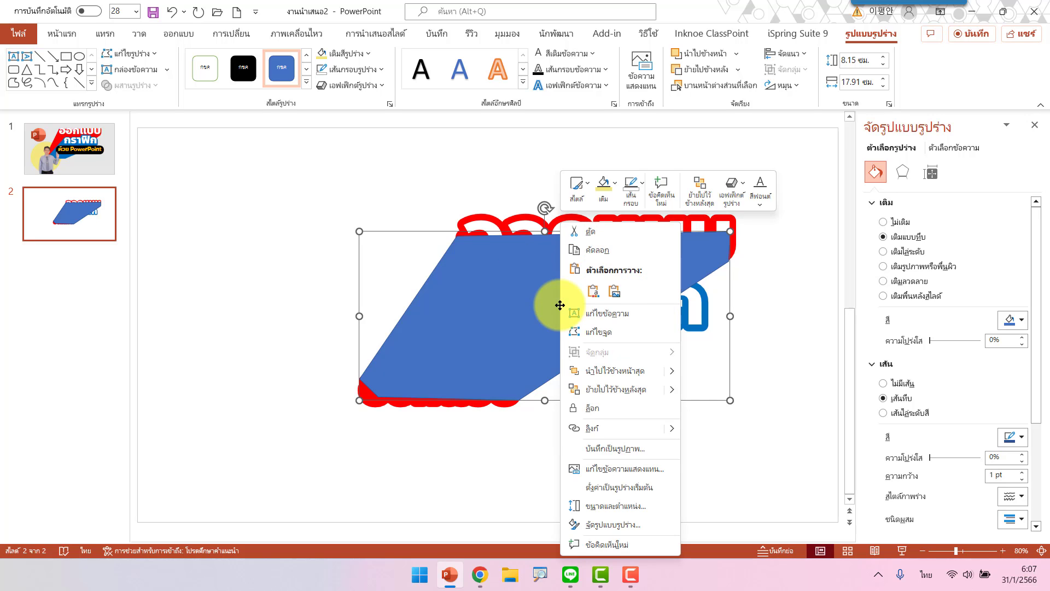
pyautogui.click(590, 390)
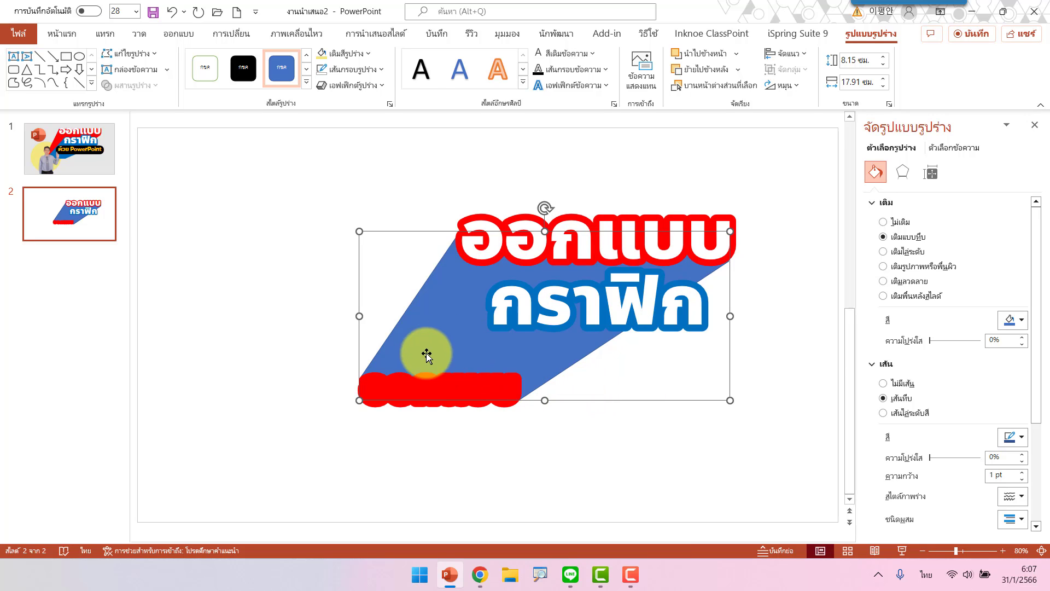
pyautogui.click(367, 53)
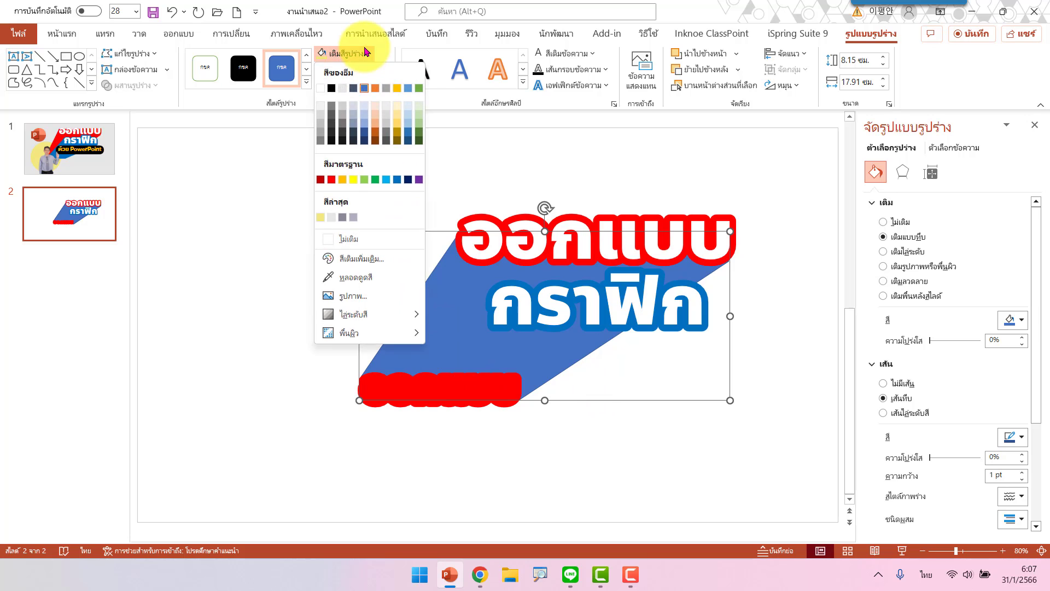
pyautogui.click(332, 181)
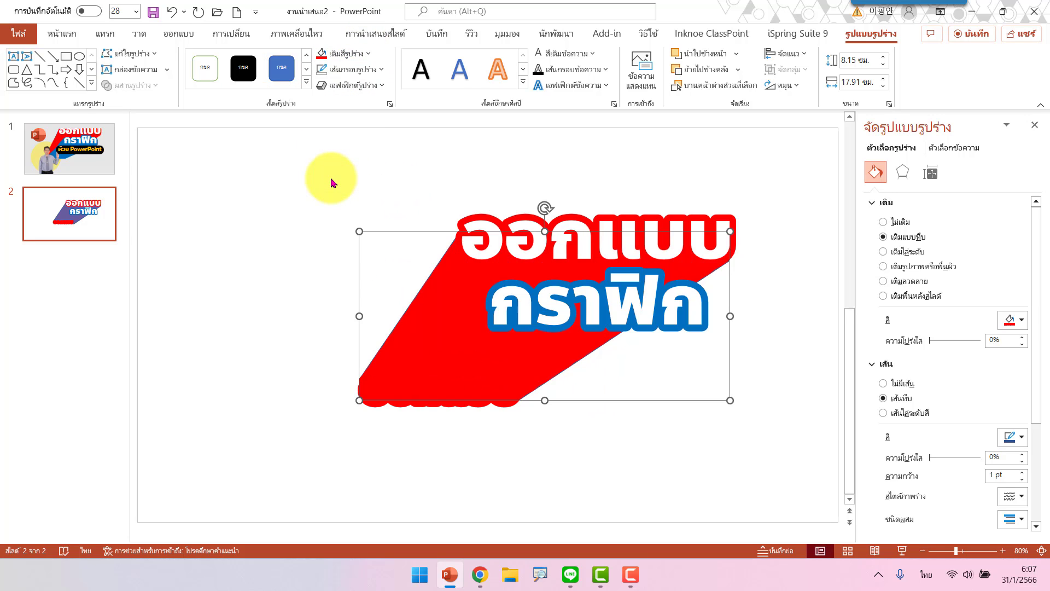
pyautogui.click(352, 70)
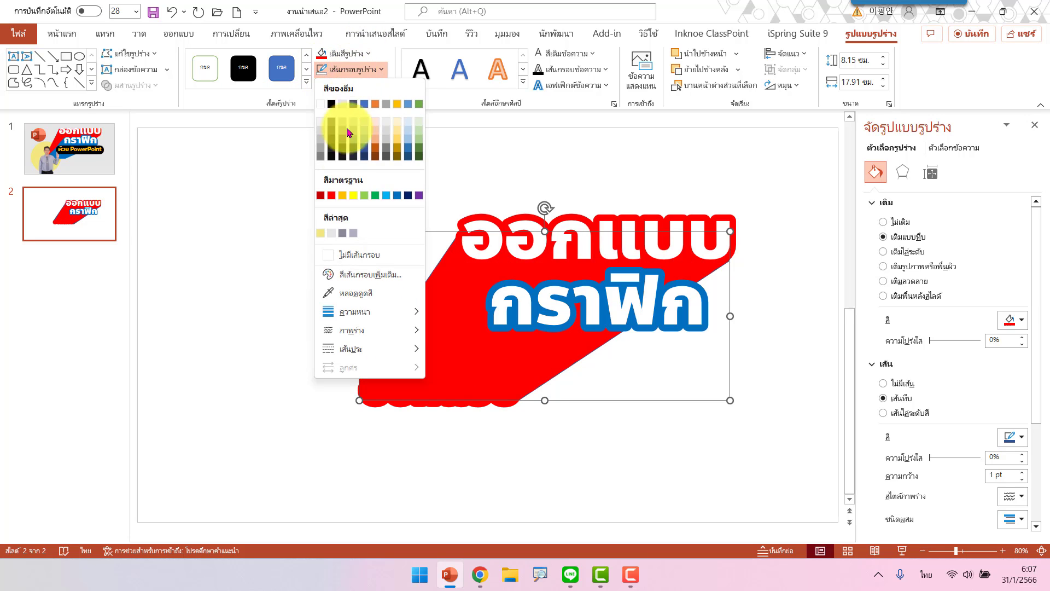
pyautogui.click(339, 255)
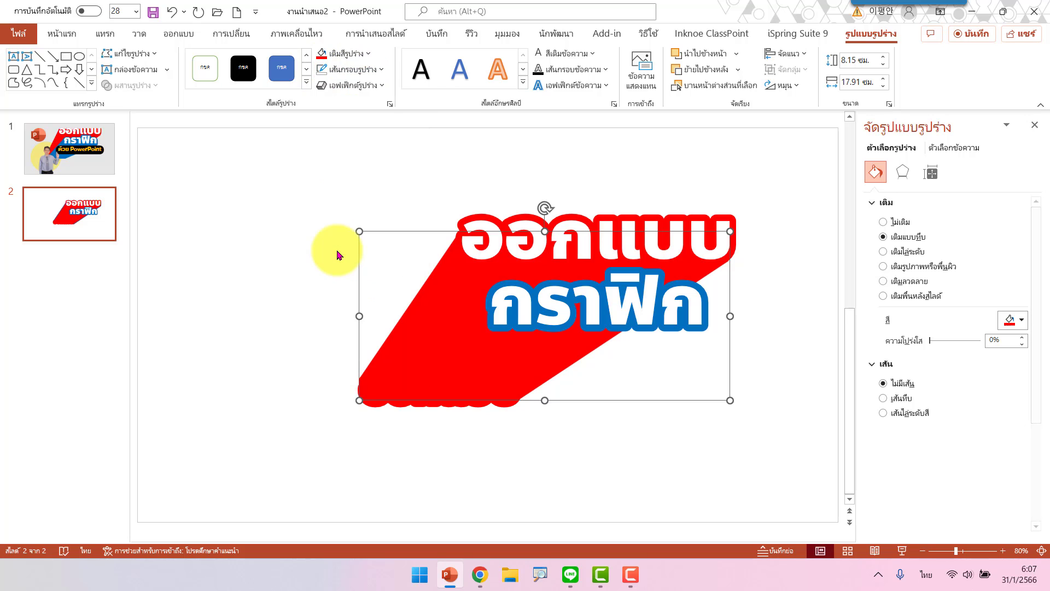
pyautogui.click(275, 290)
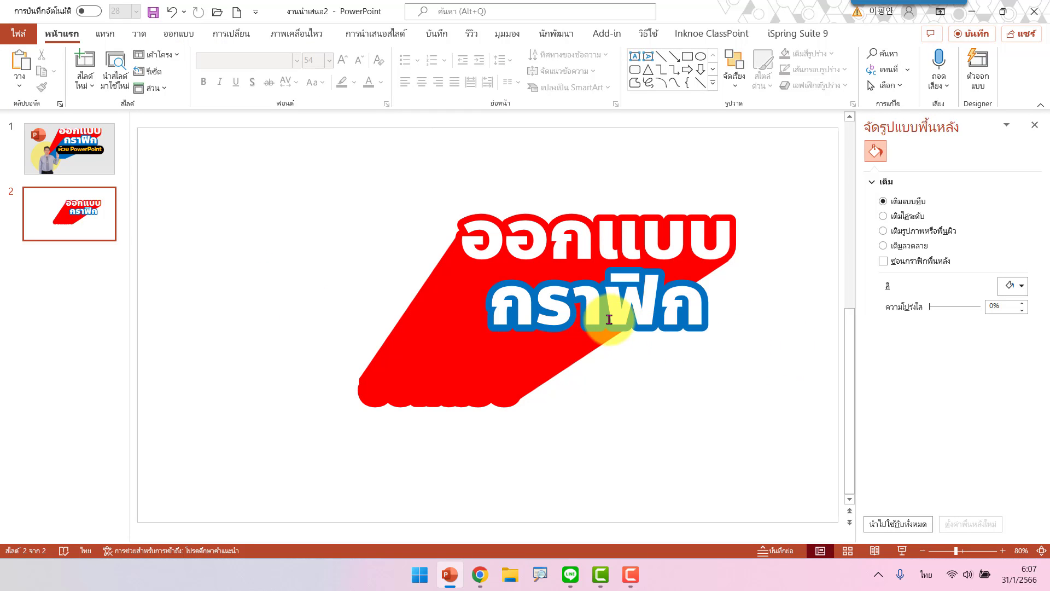
# Move the blue กราฟิก copy to the lower left and return the white กราฟิก over its outline
pyautogui.click(658, 326)
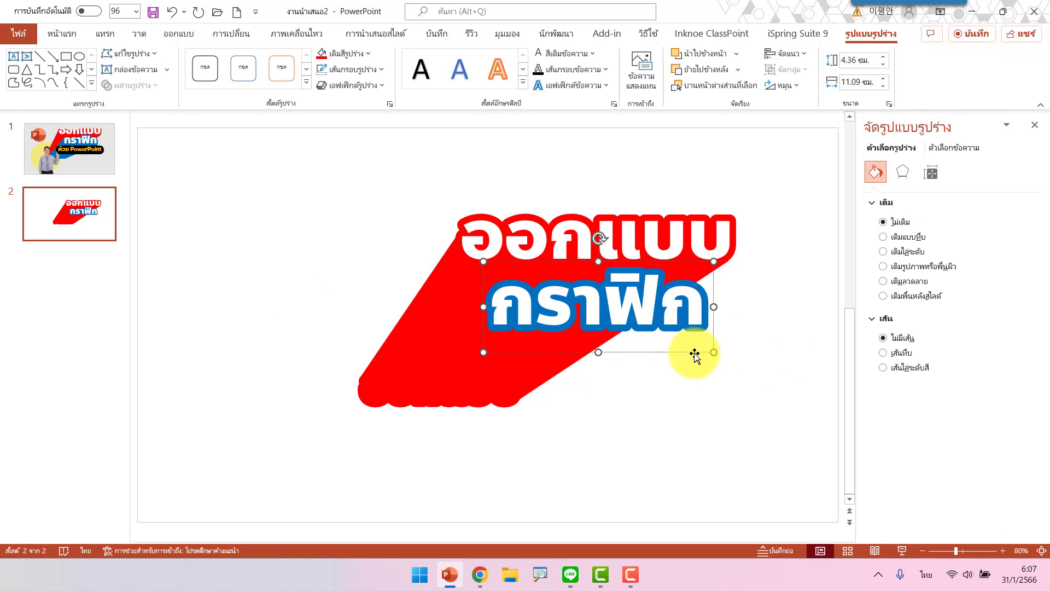
pyautogui.moveTo(695, 351); pyautogui.dragTo(736, 379)
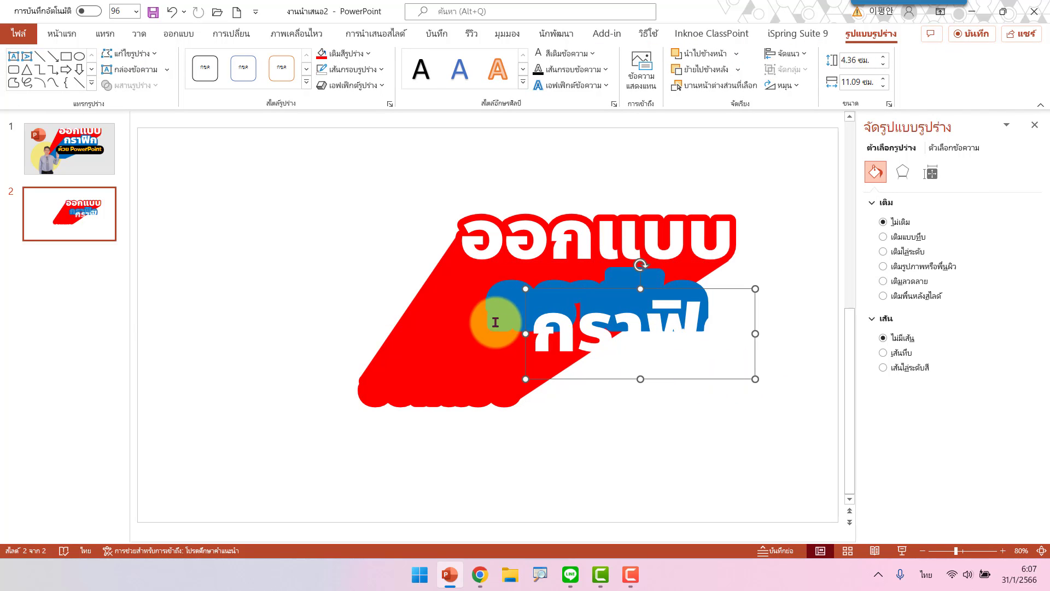
pyautogui.click(496, 318)
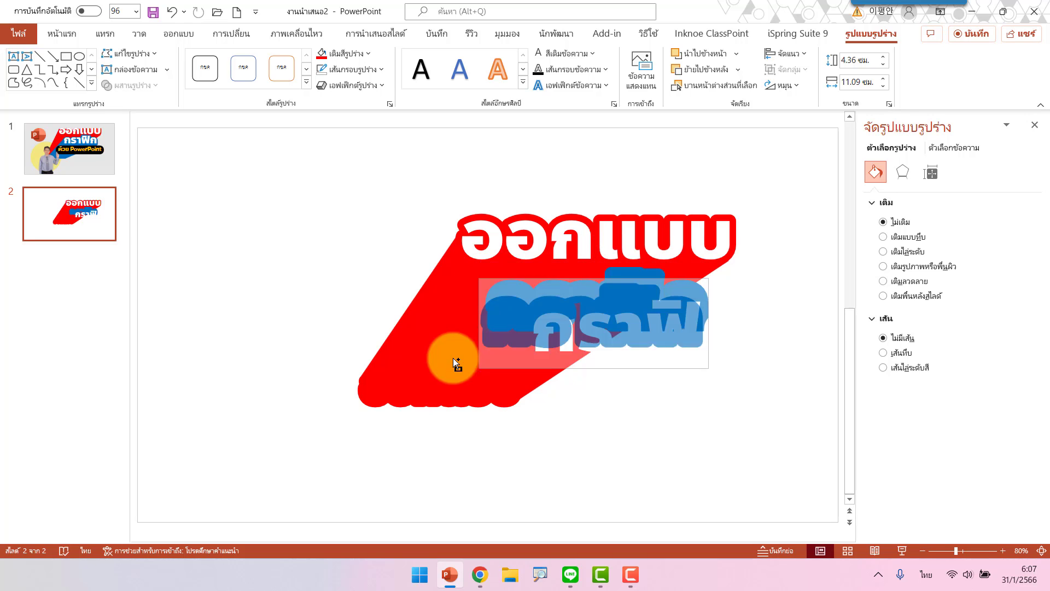
pyautogui.moveTo(485, 280); pyautogui.dragTo(349, 429)
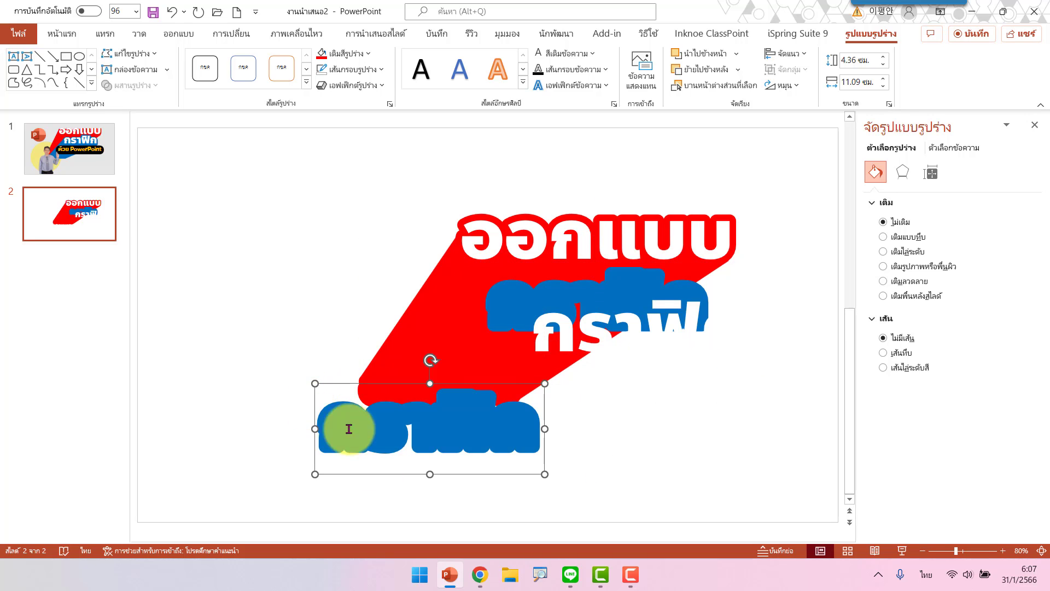
pyautogui.click(618, 344)
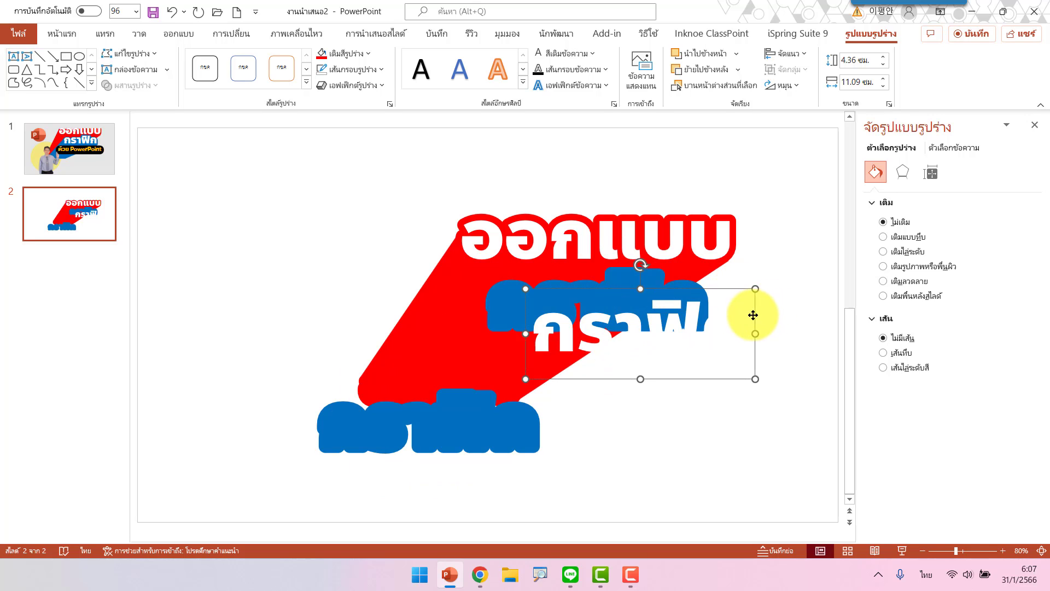
pyautogui.moveTo(753, 315); pyautogui.dragTo(713, 287)
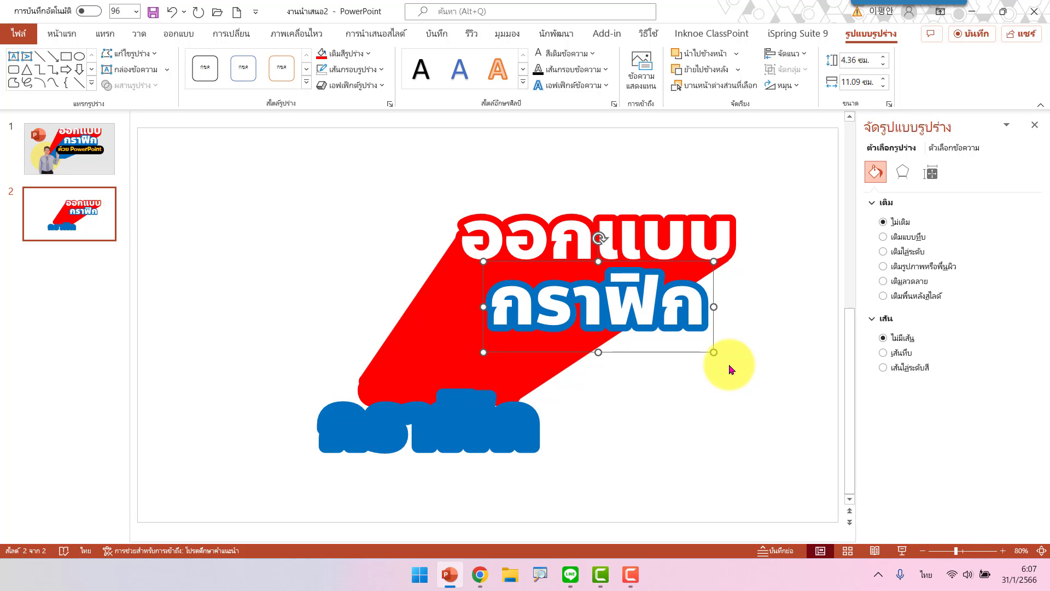
pyautogui.click(474, 450)
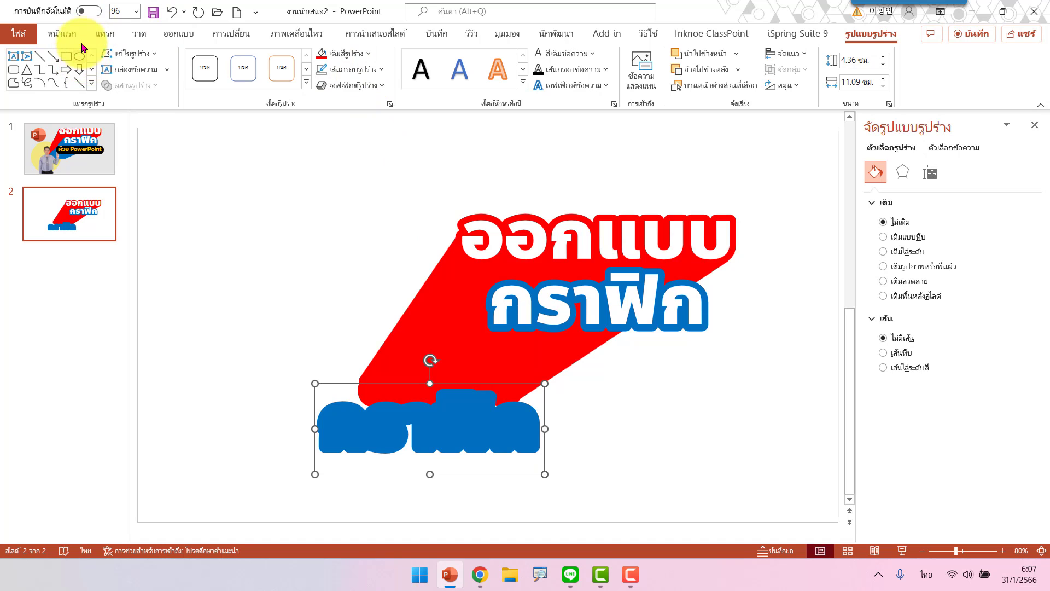
# Shrink the lower blue กราฟิก copy's font size down to 54
pyautogui.click(62, 34)
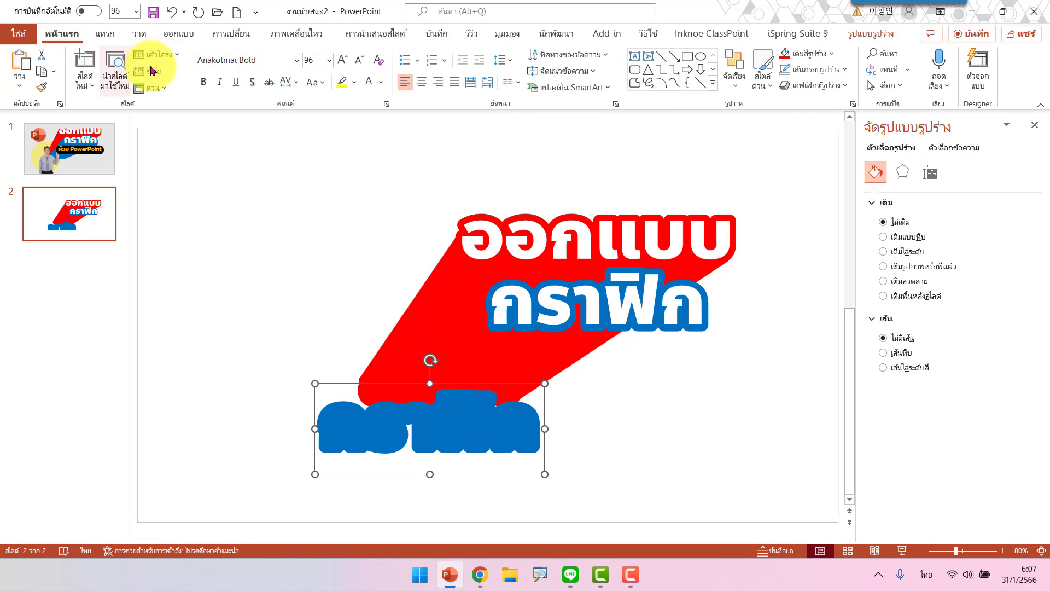
pyautogui.click(361, 63)
pyautogui.click(363, 66)
pyautogui.click(363, 66)
pyautogui.click(363, 66)
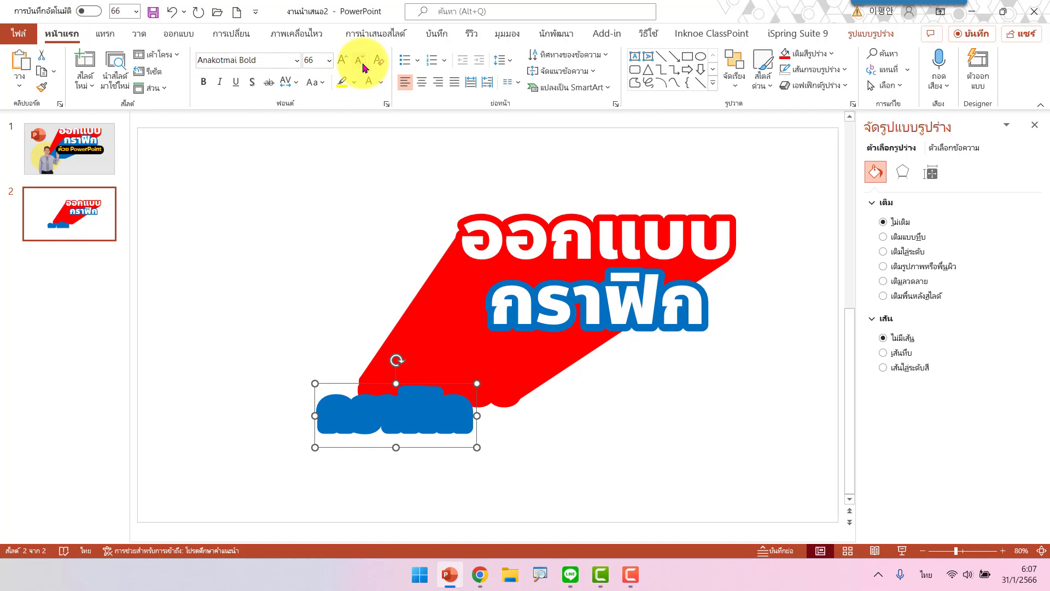
pyautogui.click(363, 66)
pyautogui.click(363, 66)
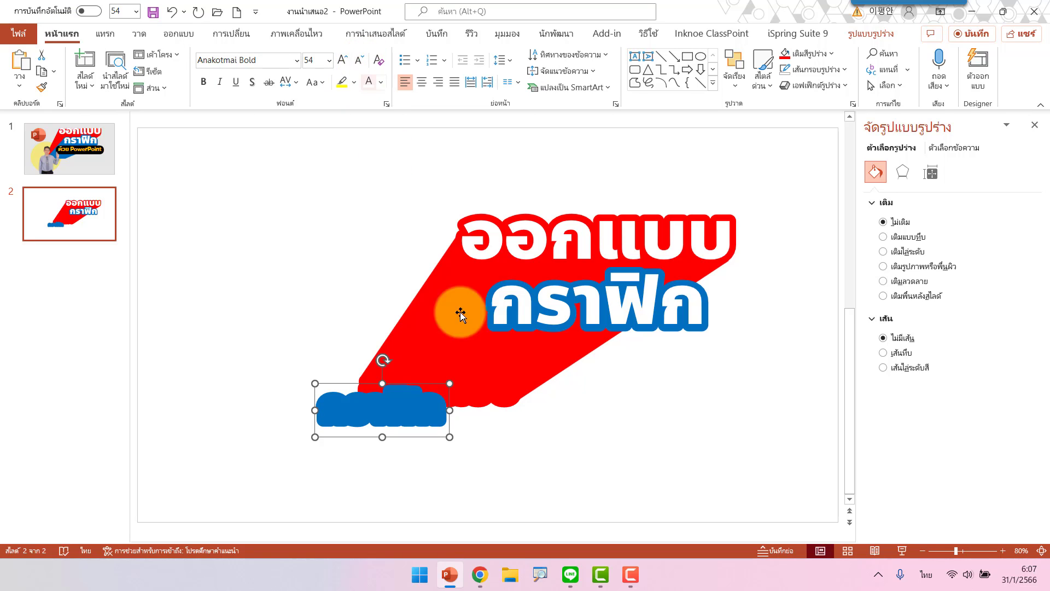
# Tuck the small blue text beneath the red shadow's lower-left end
pyautogui.moveTo(450, 425); pyautogui.dragTo(523, 423)
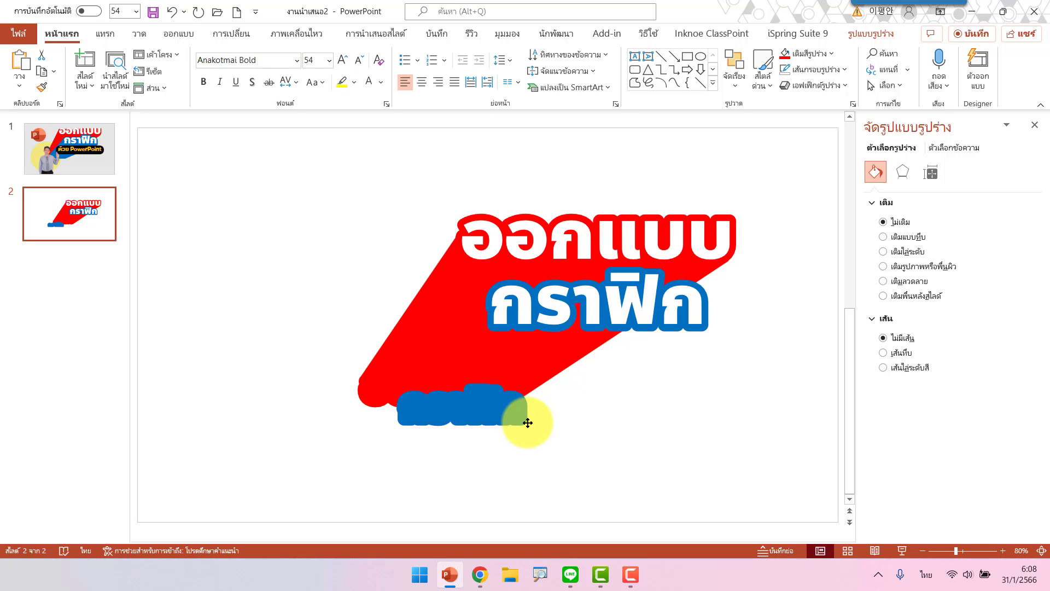
pyautogui.moveTo(528, 423); pyautogui.dragTo(507, 438)
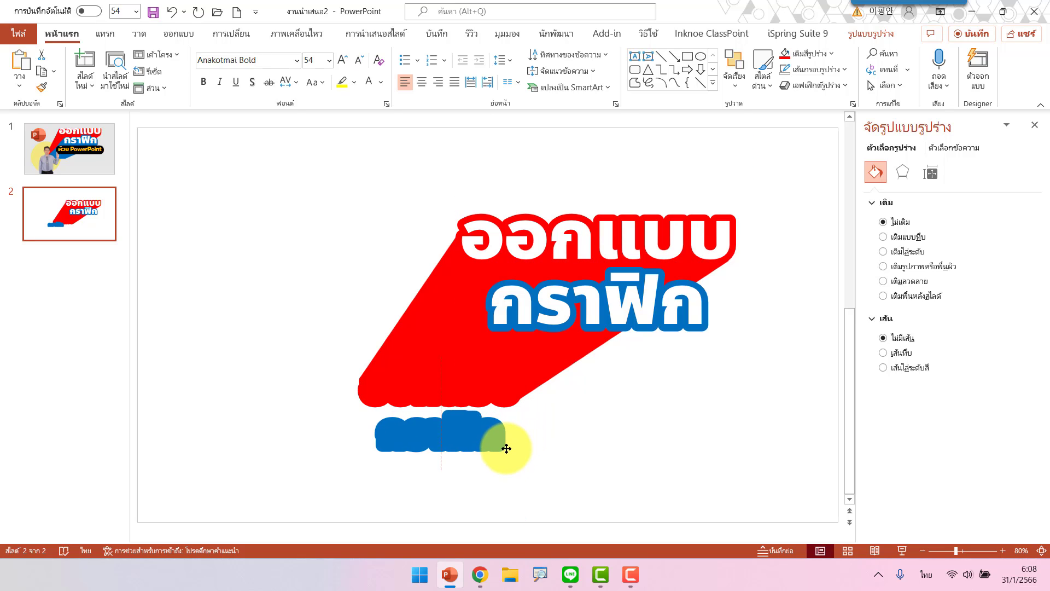
pyautogui.moveTo(506, 447); pyautogui.dragTo(506, 443)
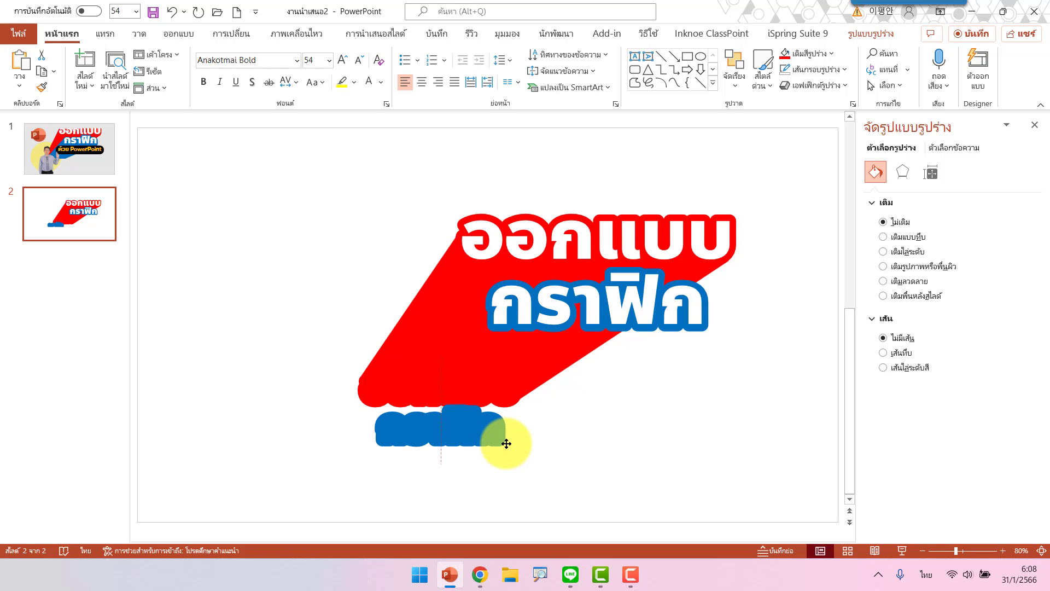
# Draw a four-cornered freeform from the small blue text up around กราฟิก and close it
pyautogui.click(665, 415)
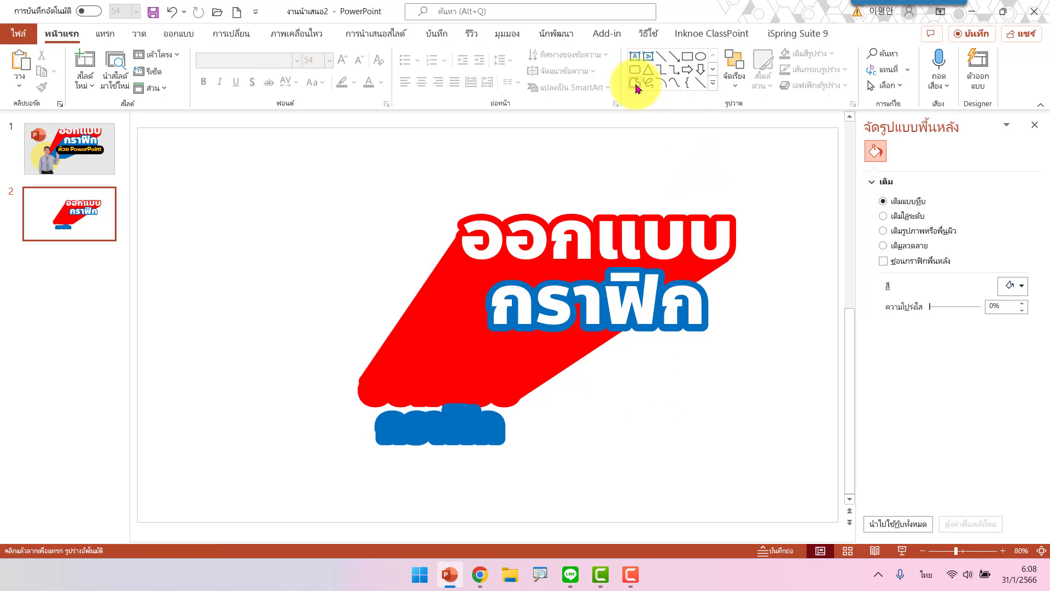
pyautogui.click(503, 440)
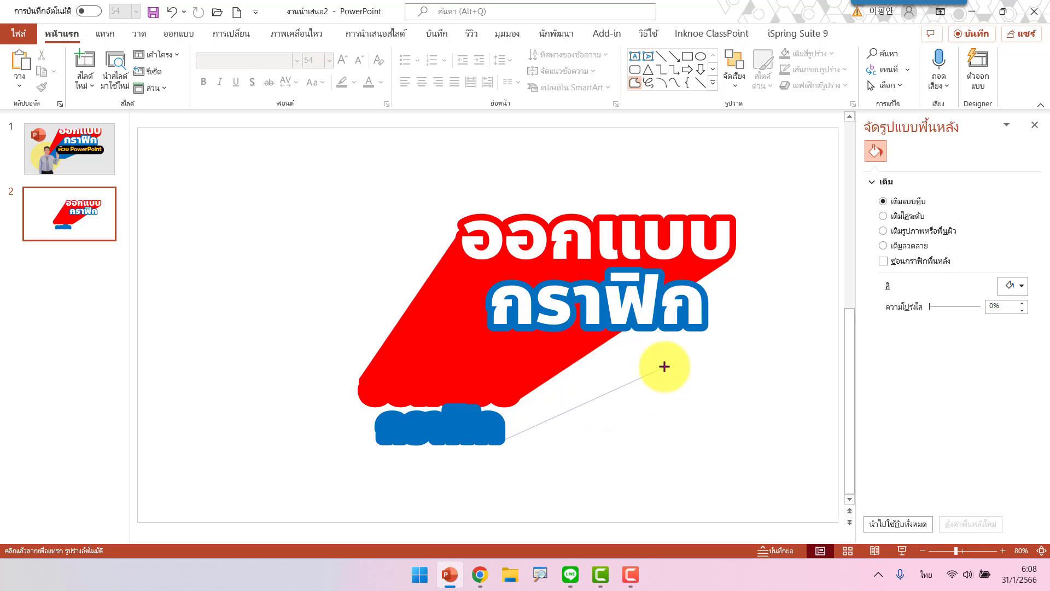
pyautogui.click(706, 328)
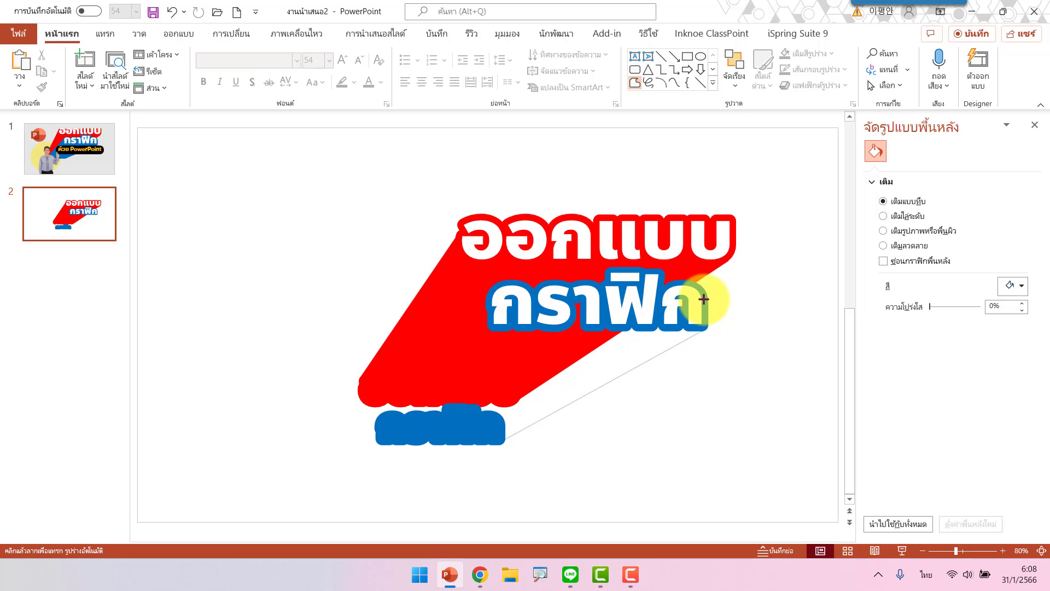
pyautogui.click(704, 298)
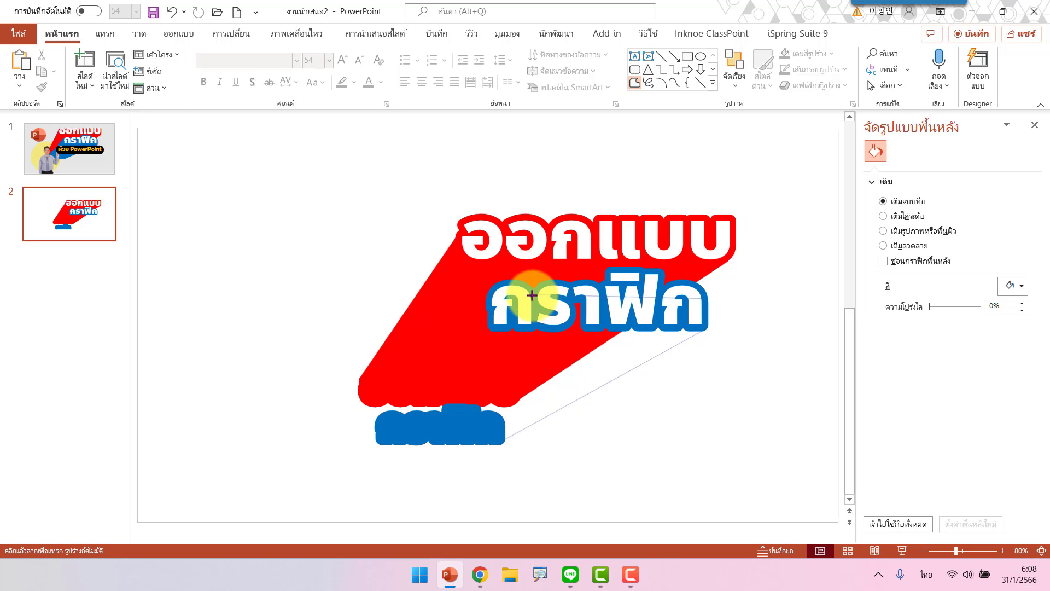
pyautogui.click(483, 298)
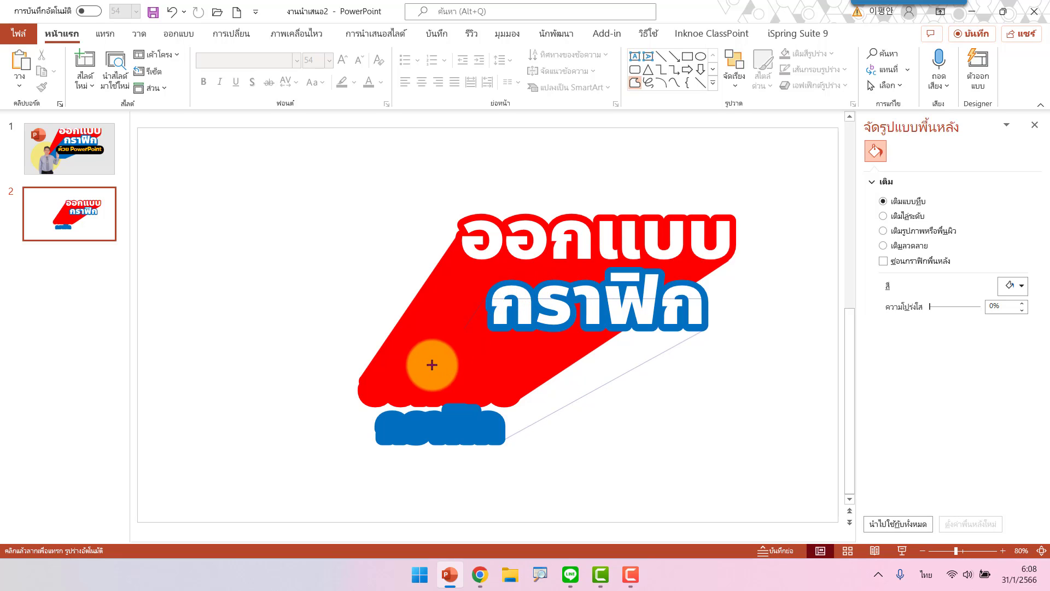
pyautogui.click(375, 421)
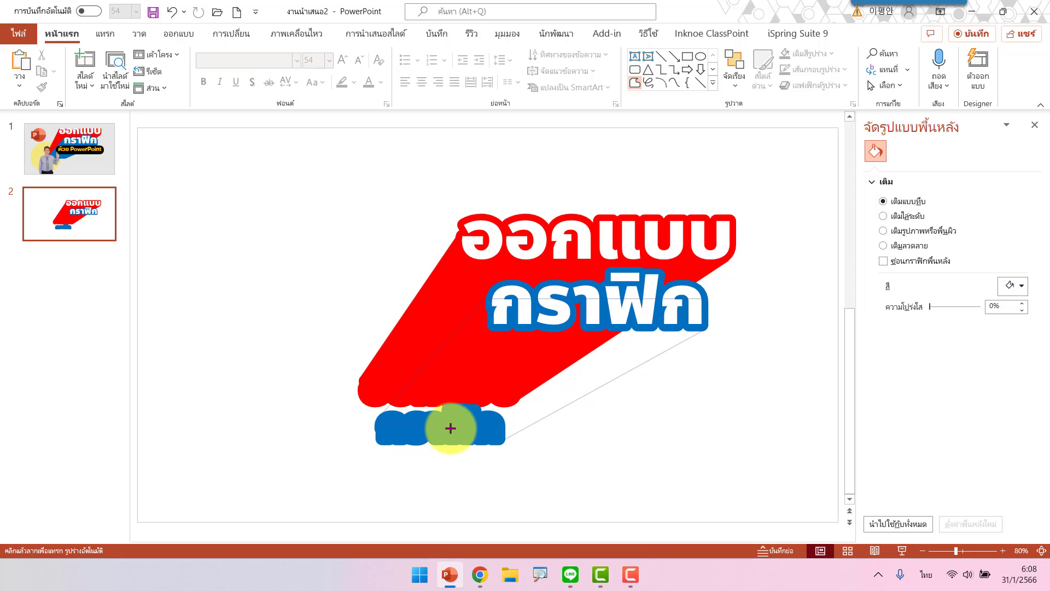
pyautogui.doubleClick(497, 440)
pyautogui.doubleClick(500, 439)
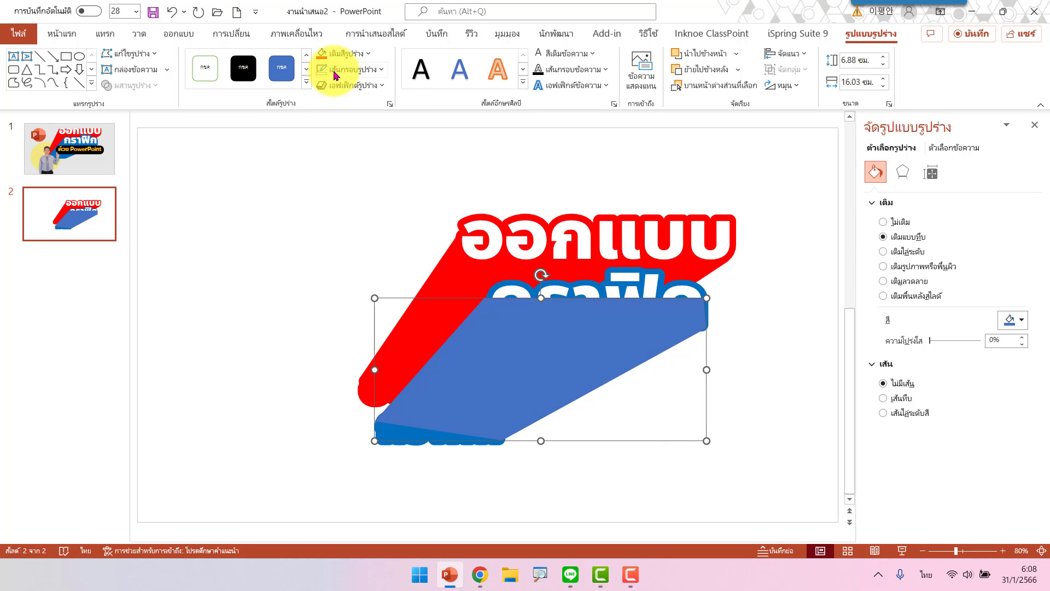
# Use Edit Points to align the blue band's lower corner with the small text's bottom edge
pyautogui.click(348, 58)
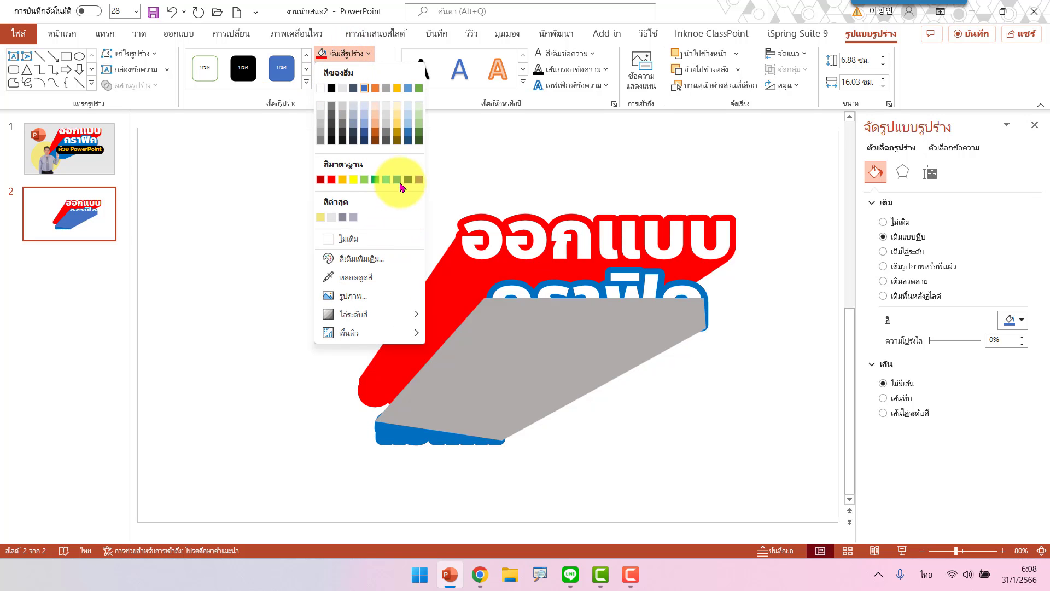
pyautogui.press('Escape')
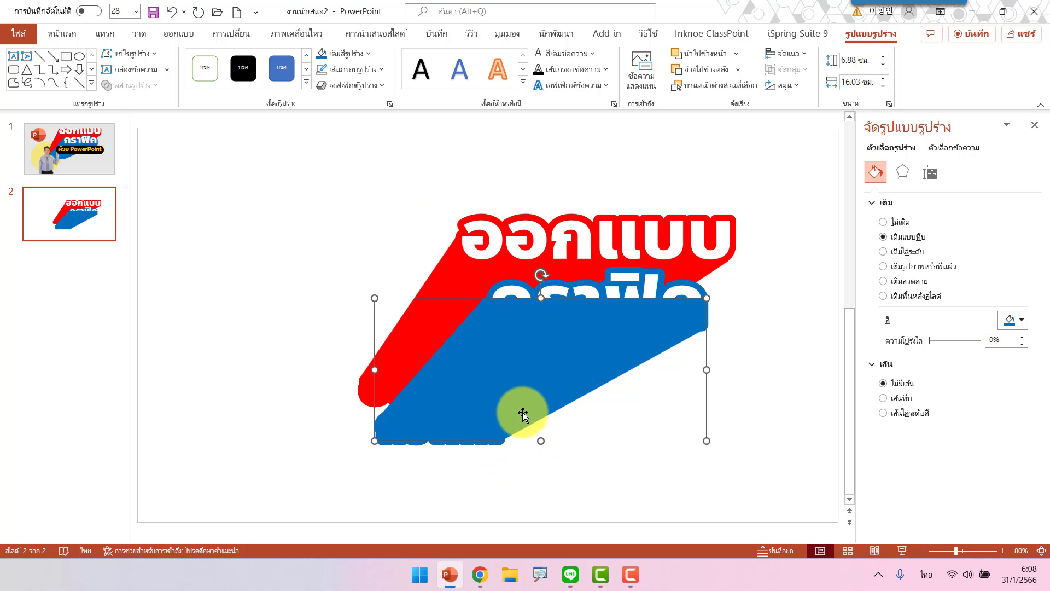
pyautogui.rightClick(538, 404)
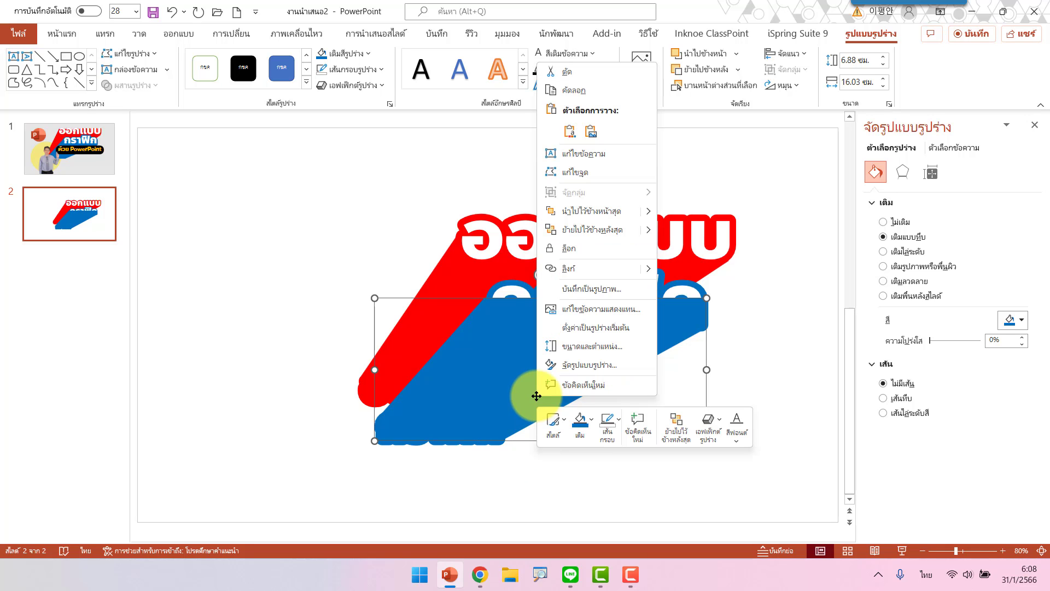
pyautogui.click(584, 174)
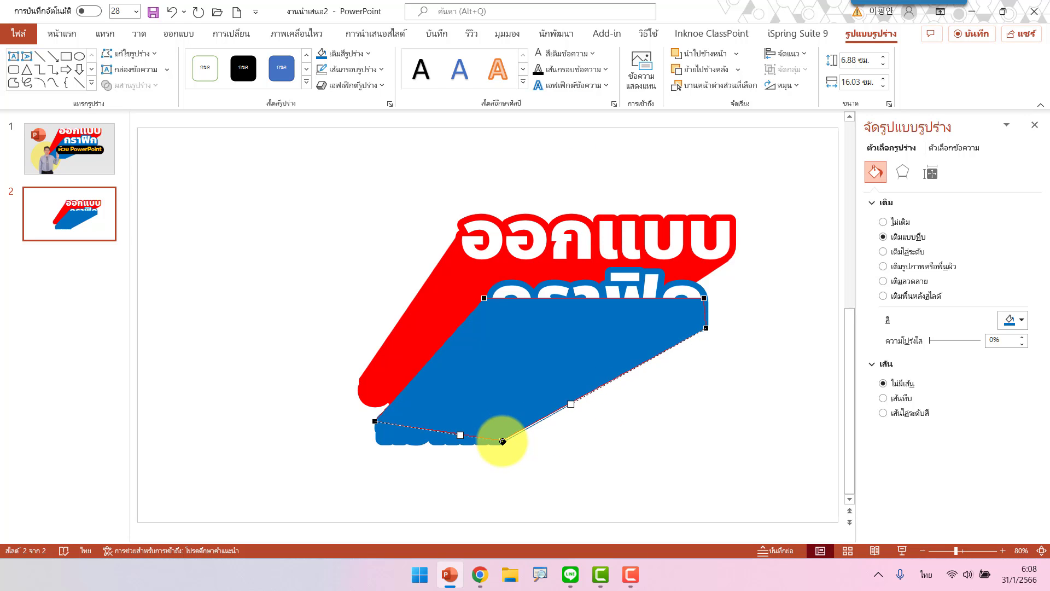
pyautogui.moveTo(503, 441); pyautogui.dragTo(504, 442)
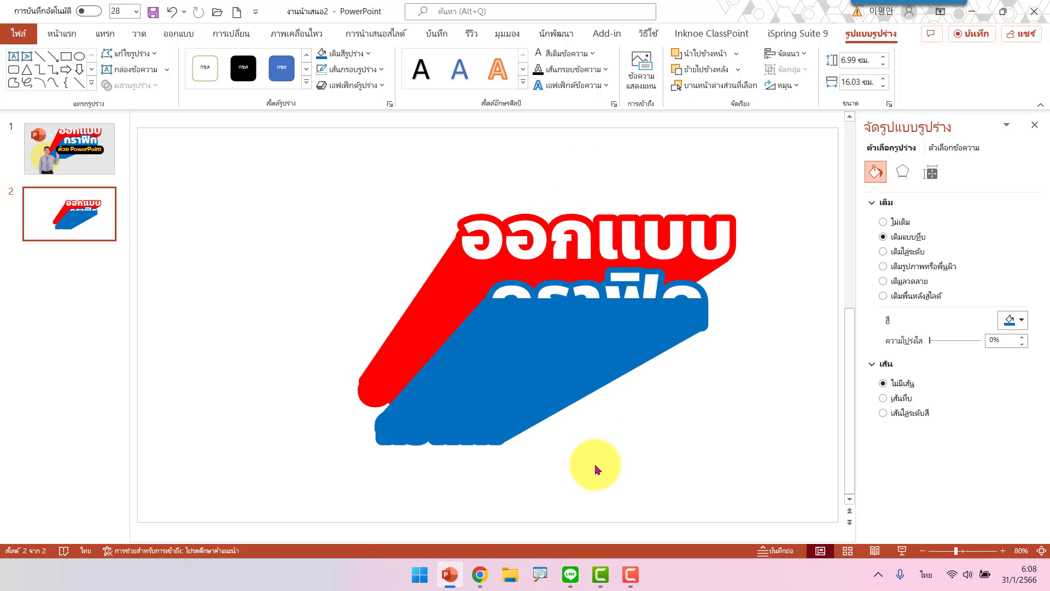
# Adjust the blue band's upper-right corner using Edit Points
pyautogui.click(597, 469)
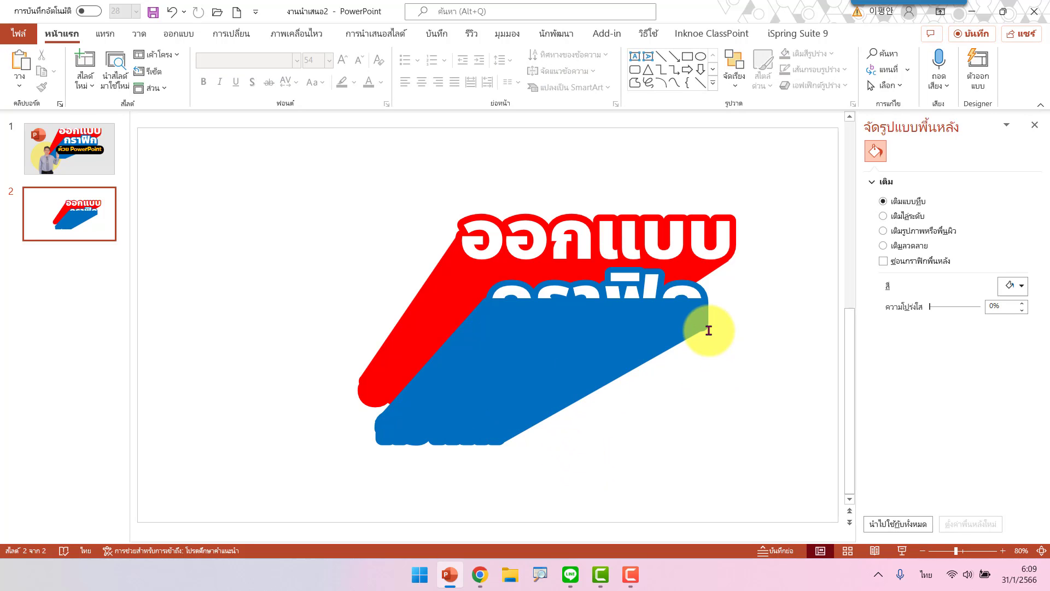
pyautogui.click(559, 361)
pyautogui.rightClick(559, 361)
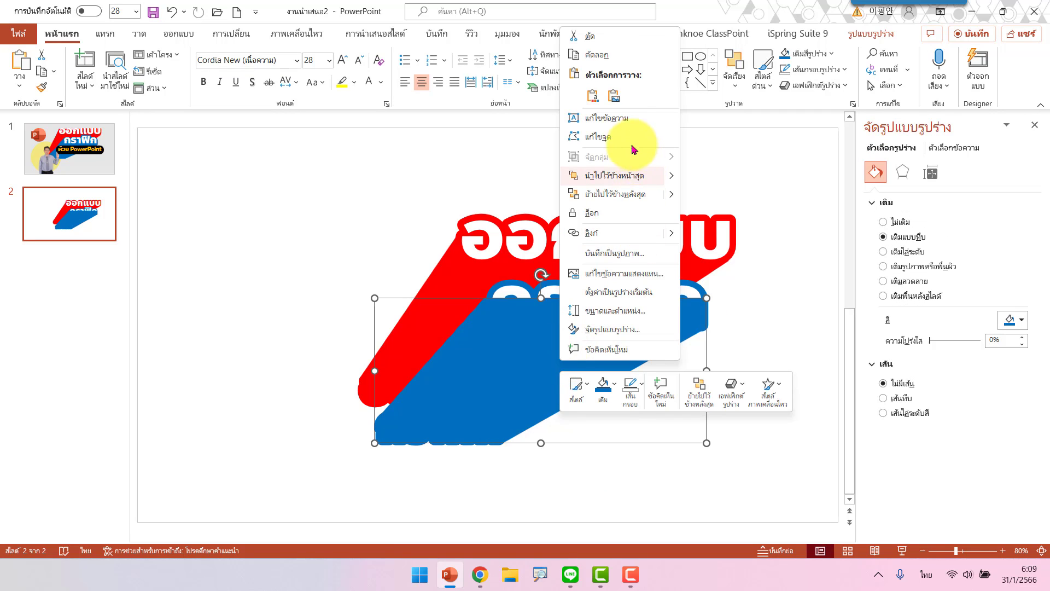
pyautogui.click(612, 127)
pyautogui.click(781, 352)
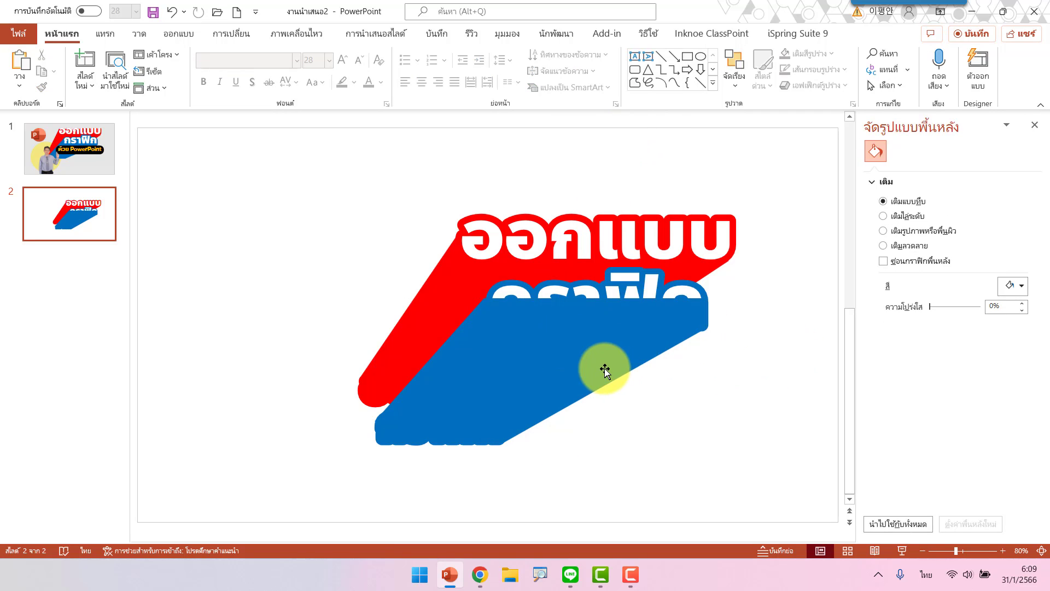
pyautogui.click(603, 369)
pyautogui.rightClick(603, 368)
pyautogui.click(651, 144)
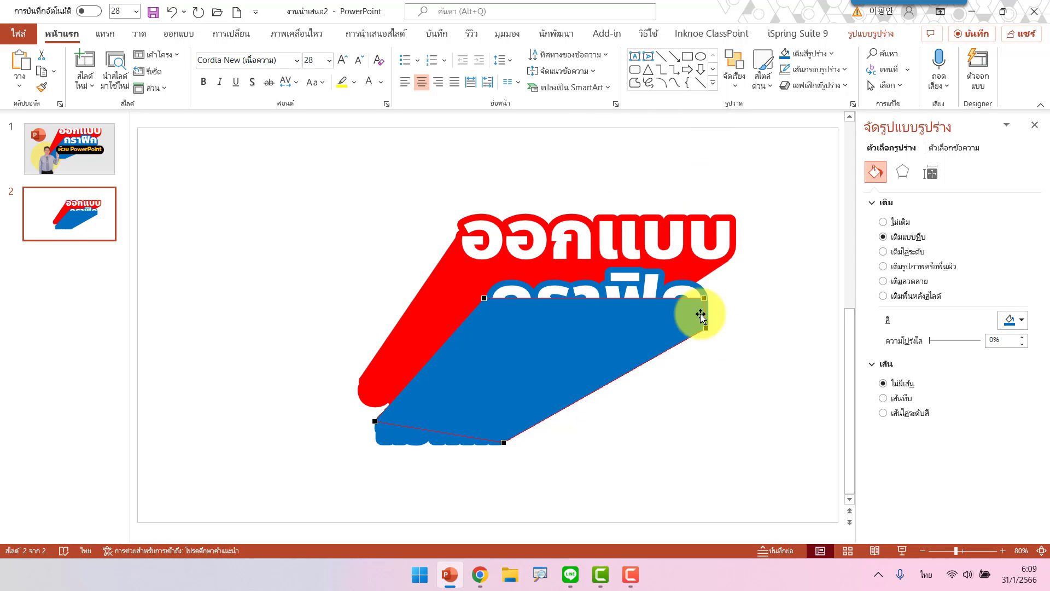
pyautogui.moveTo(707, 326)
pyautogui.mouseDown()
pyautogui.moveTo(682, 344)
pyautogui.moveTo(709, 327)
pyautogui.mouseUp()
pyautogui.click(730, 358)
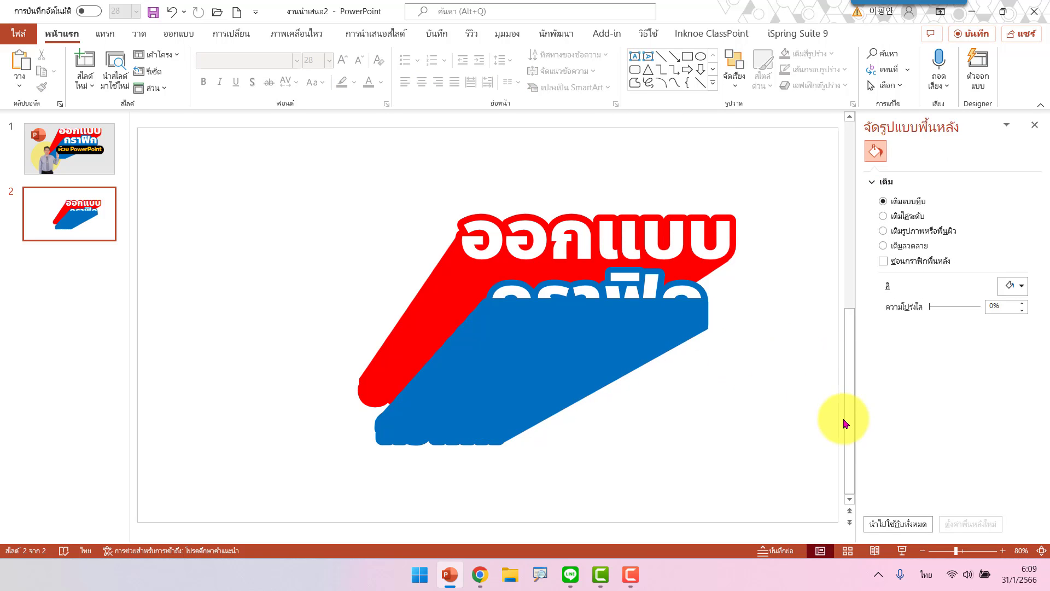
# Send the blue band to the back and bring the red shadow shape to the front
pyautogui.rightClick(613, 356)
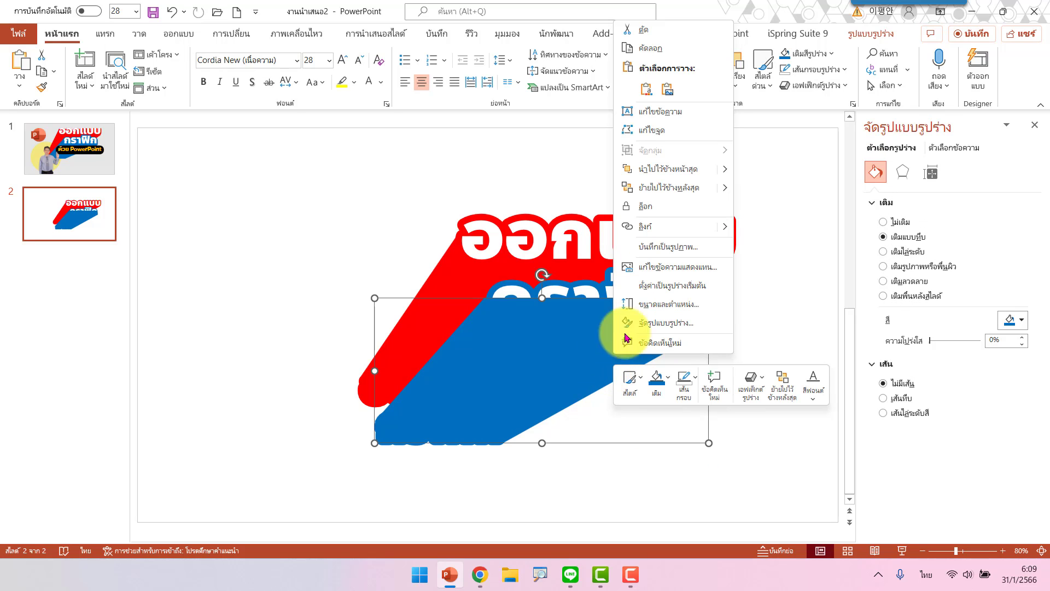
pyautogui.click(694, 188)
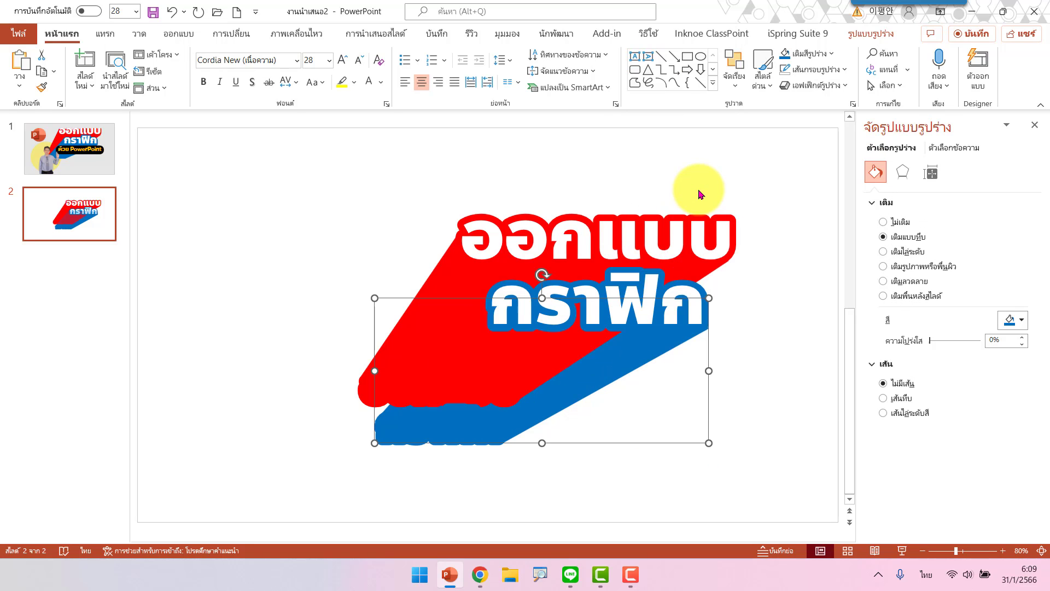
pyautogui.click(434, 284)
pyautogui.rightClick(434, 285)
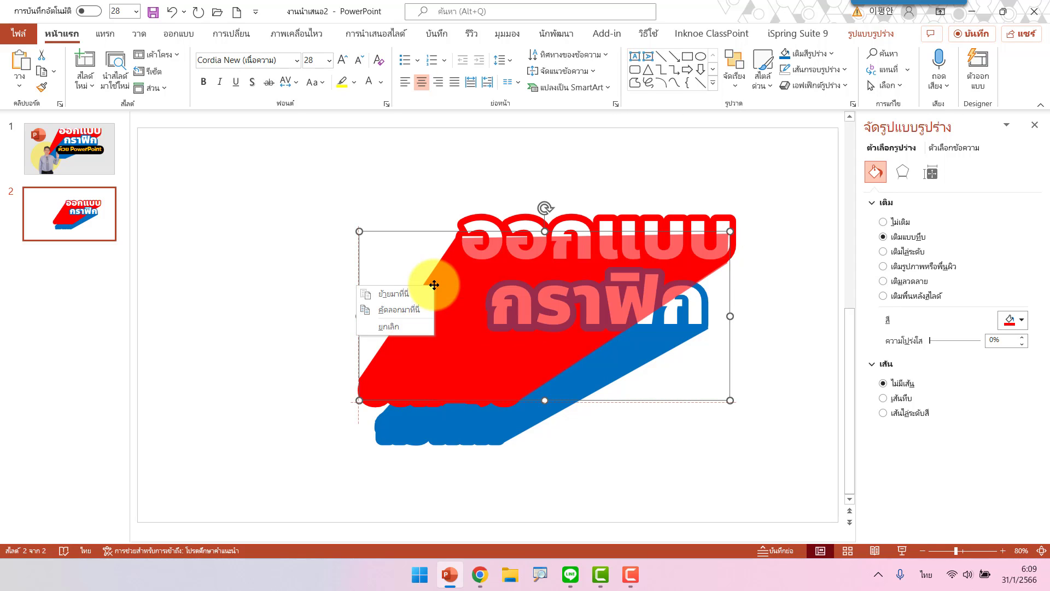
pyautogui.rightClick(436, 281)
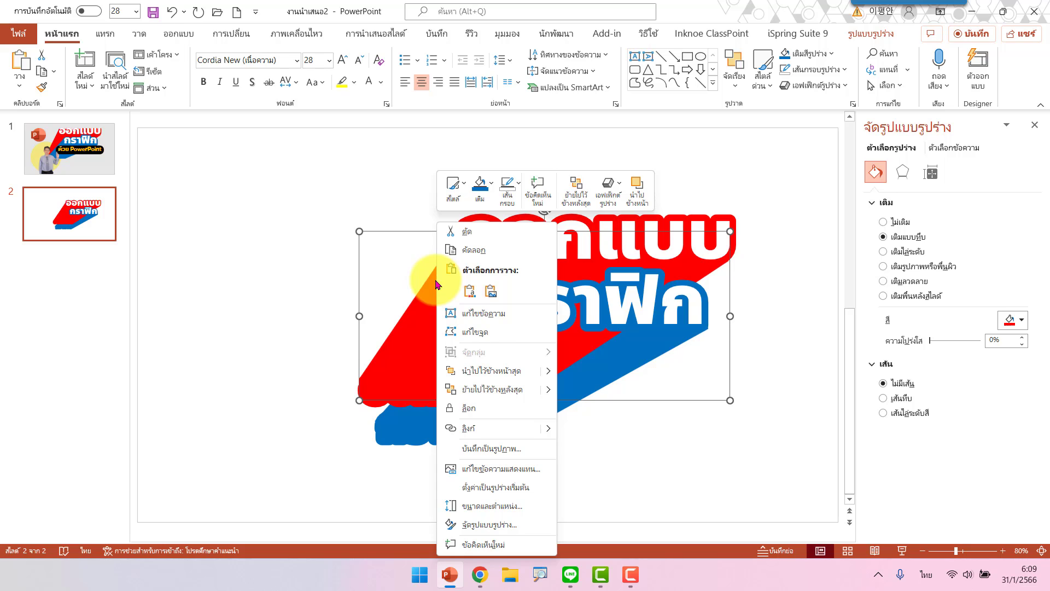
pyautogui.click(454, 371)
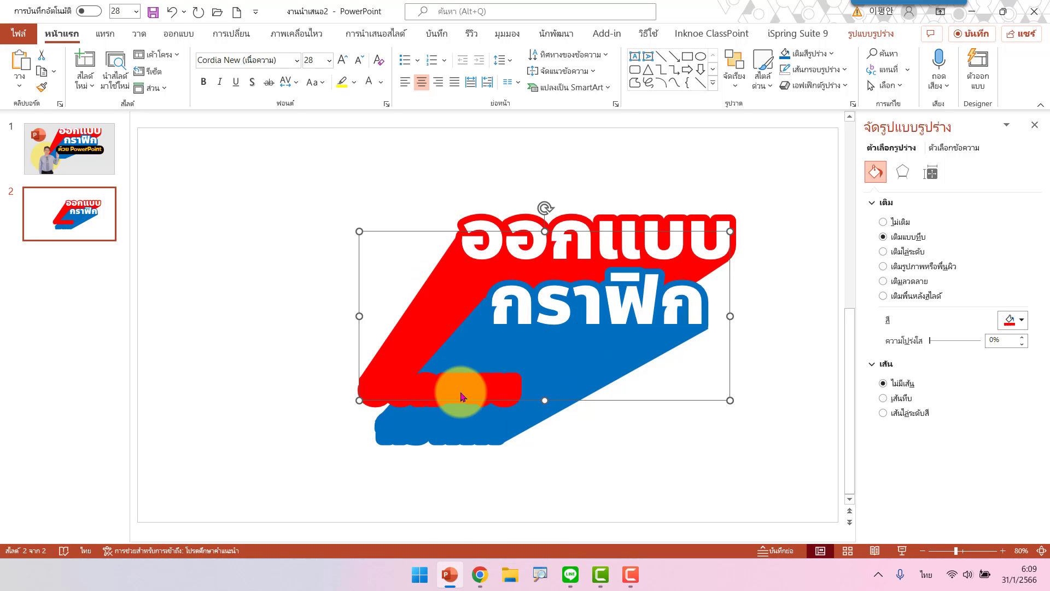
pyautogui.click(511, 395)
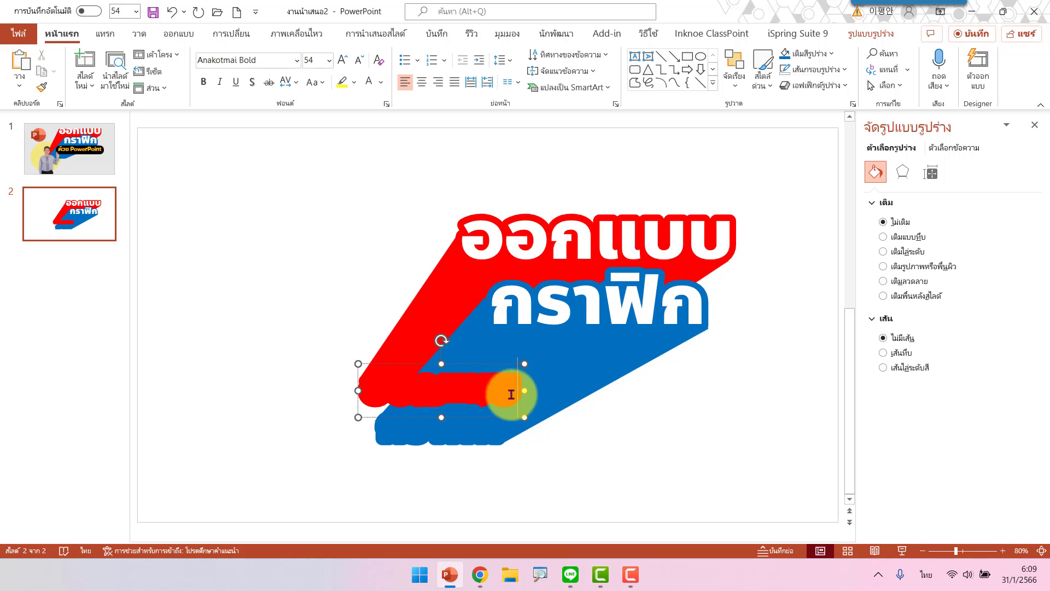
pyautogui.rightClick(494, 418)
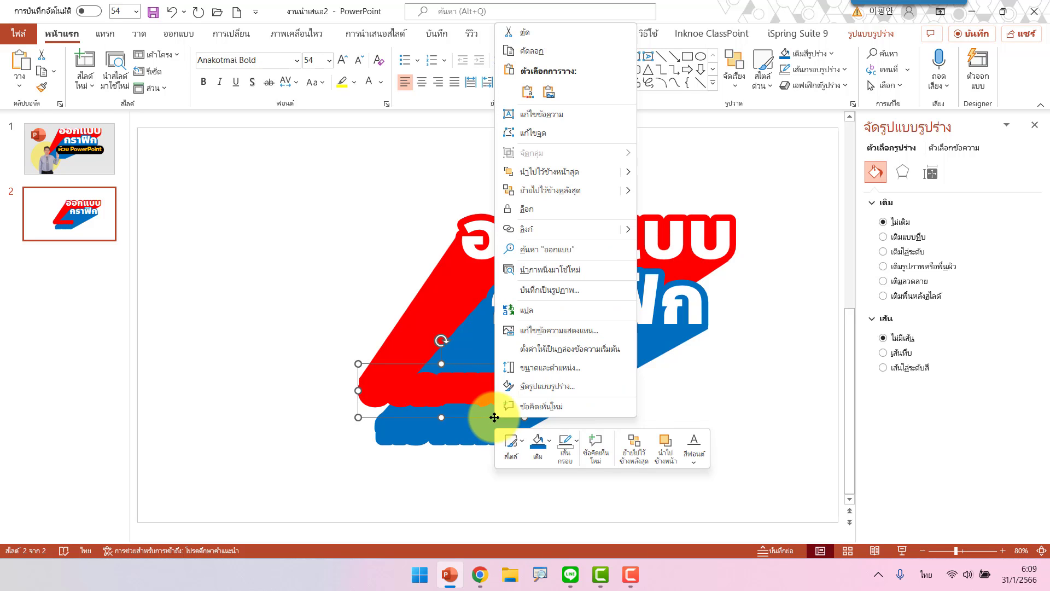
pyautogui.click(569, 194)
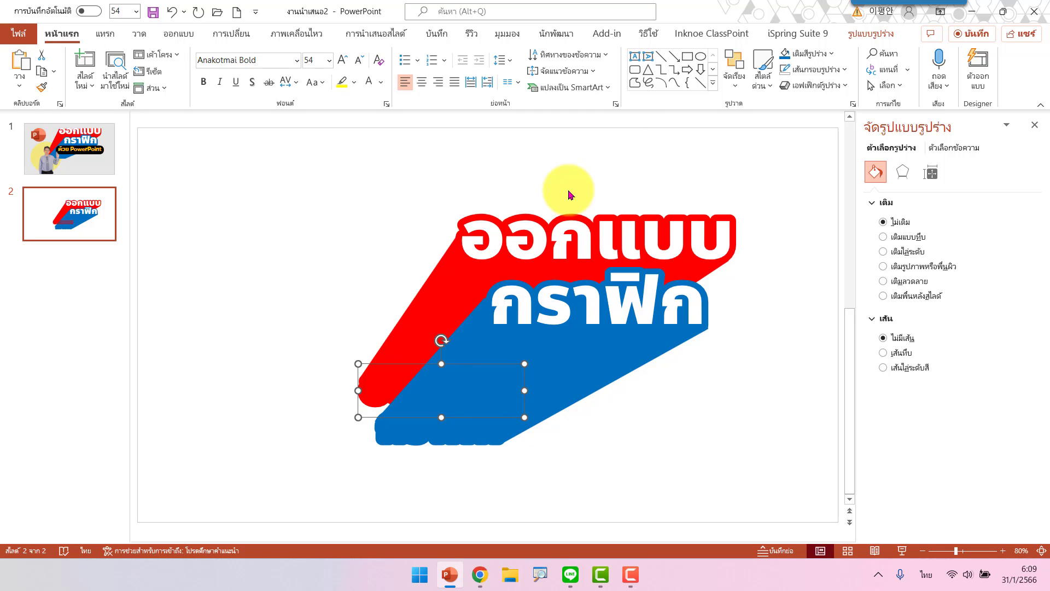
pyautogui.click(736, 415)
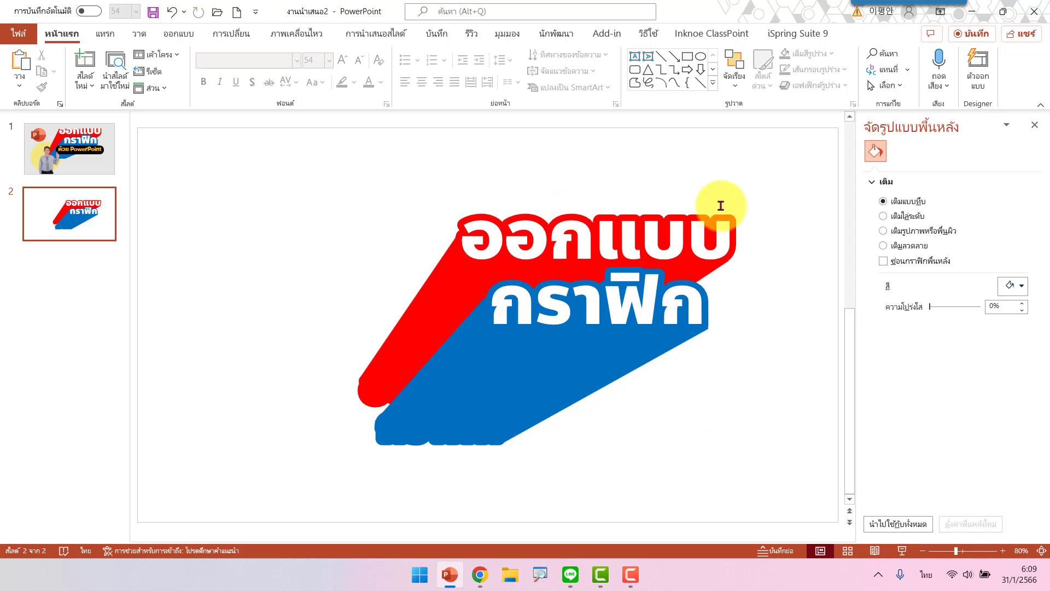
# Draw a wide pill-shaped rounded rectangle below กราฟิก, filled black with no outline
pyautogui.click(634, 70)
pyautogui.moveTo(405, 342); pyautogui.dragTo(742, 413)
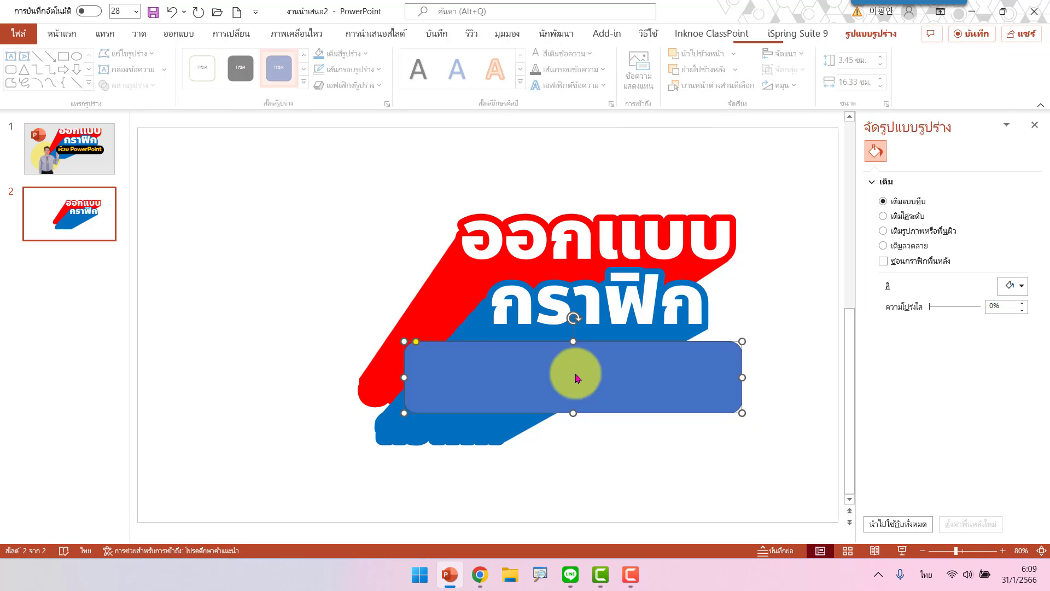
pyautogui.moveTo(417, 342); pyautogui.dragTo(440, 348)
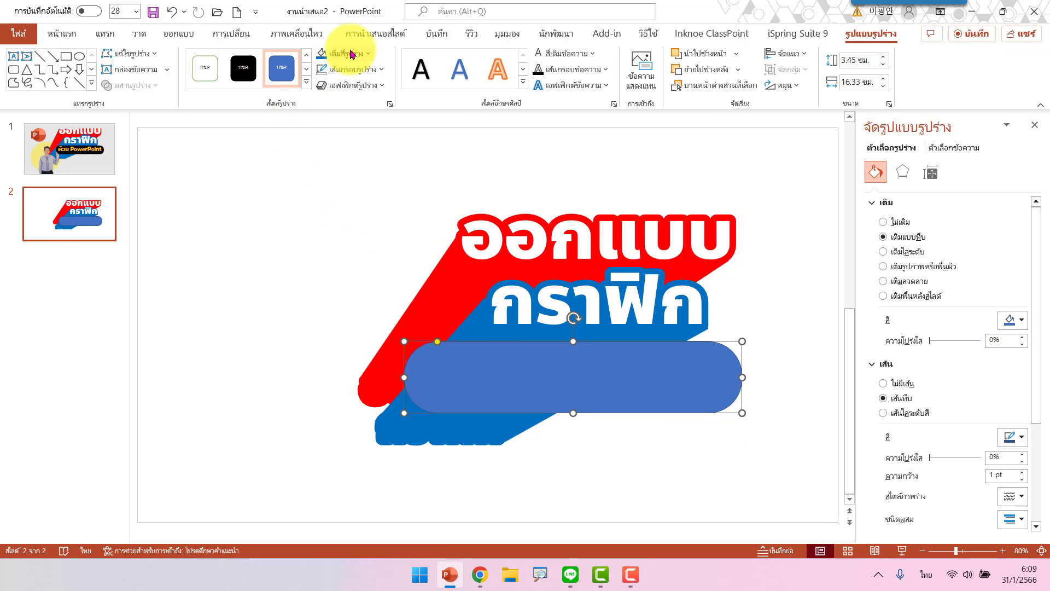
pyautogui.click(347, 54)
pyautogui.click(331, 89)
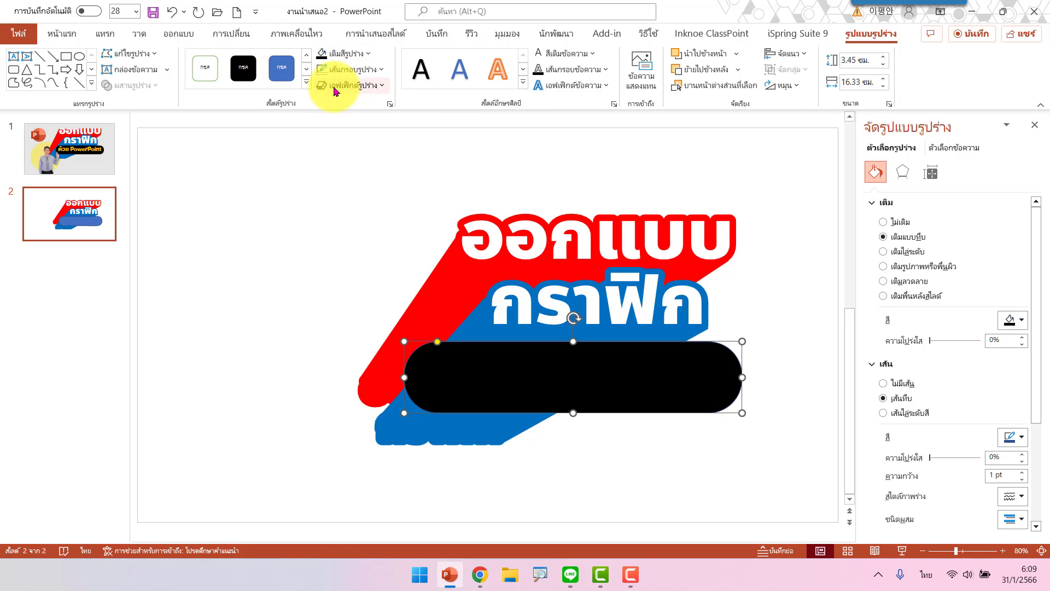
pyautogui.click(344, 69)
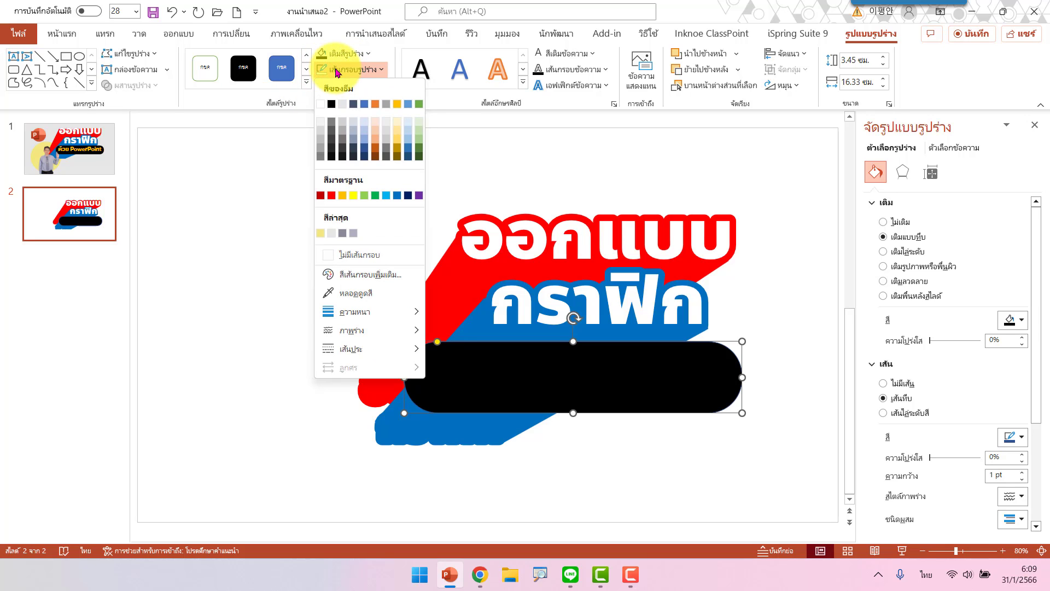
pyautogui.click(362, 255)
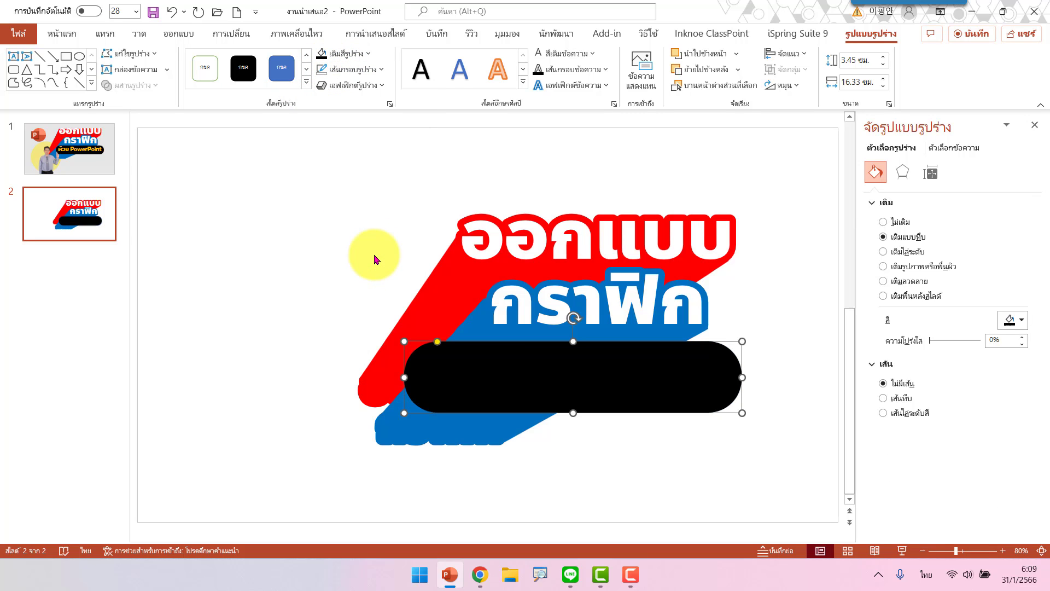
pyautogui.click(1034, 125)
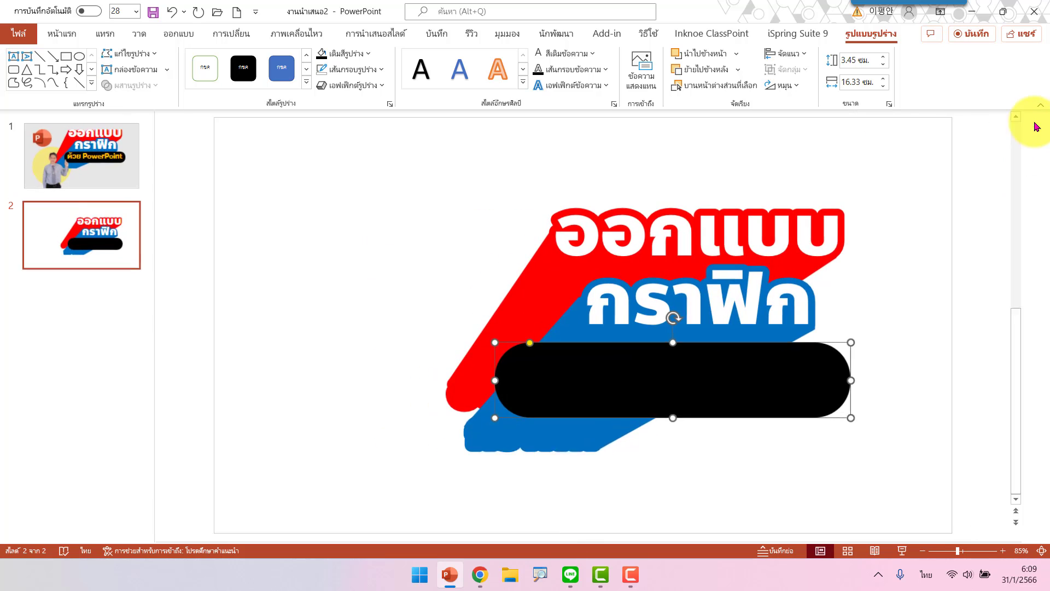
pyautogui.click(699, 158)
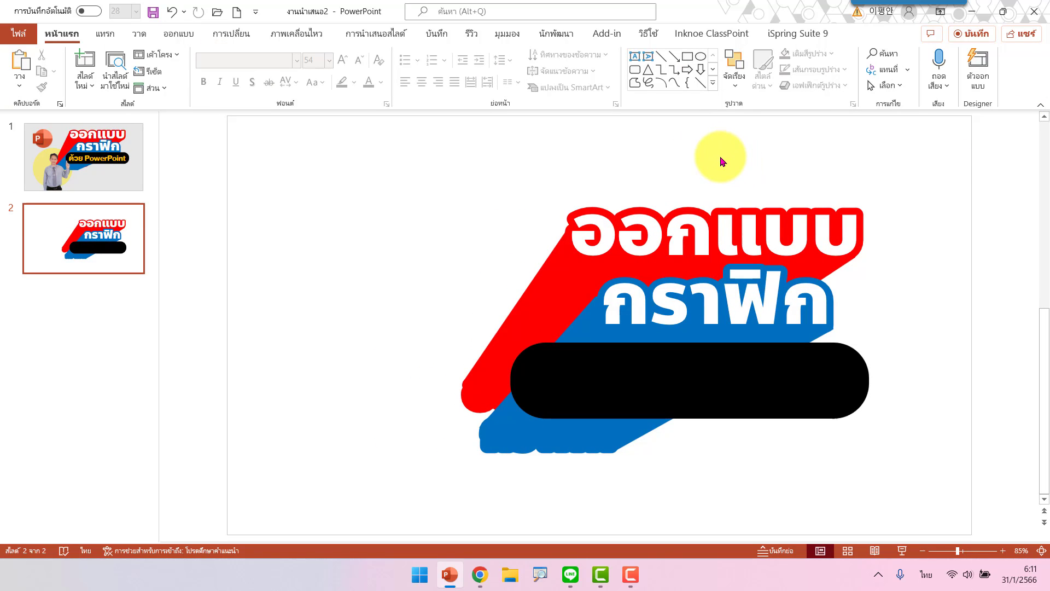
pyautogui.click(635, 60)
# Add a text box near the slide top reading 'ด้วย PowerPoint'
pyautogui.moveTo(462, 129); pyautogui.dragTo(830, 179)
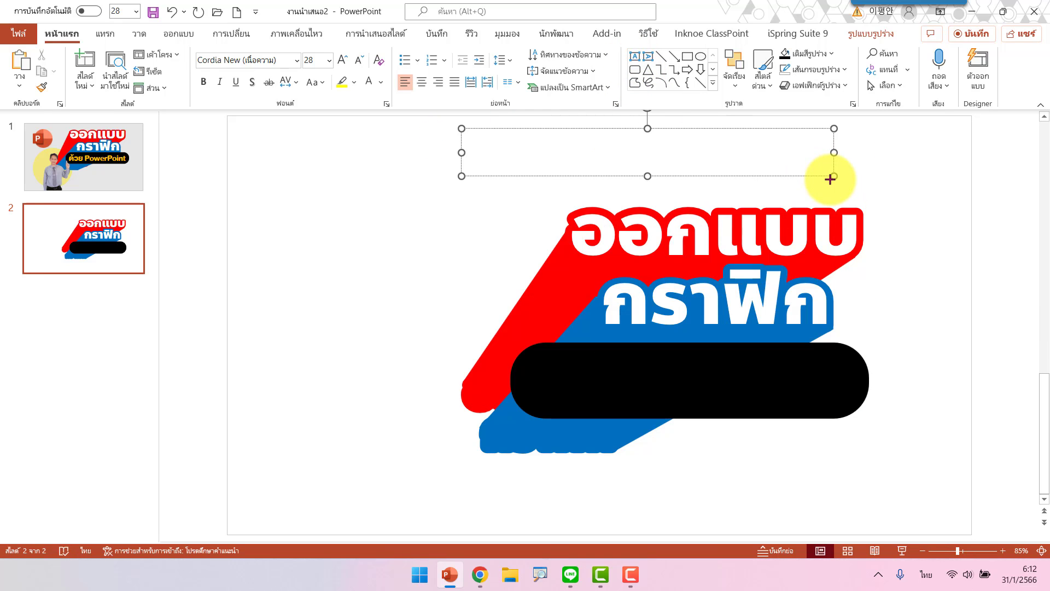
pyautogui.write('ด้วย')
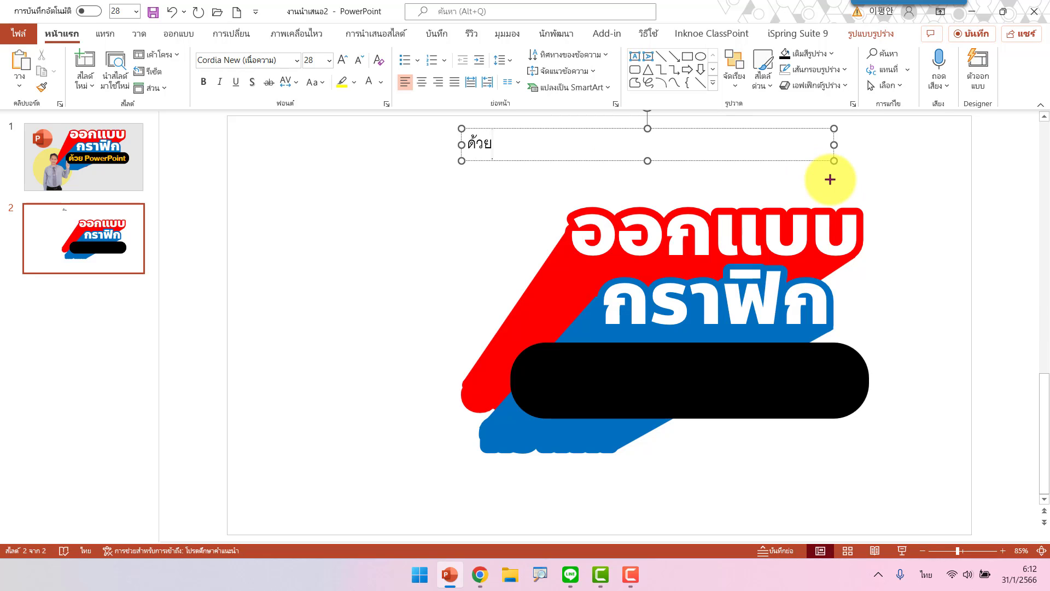
pyautogui.press('`')
pyautogui.write(' PowerPoint')
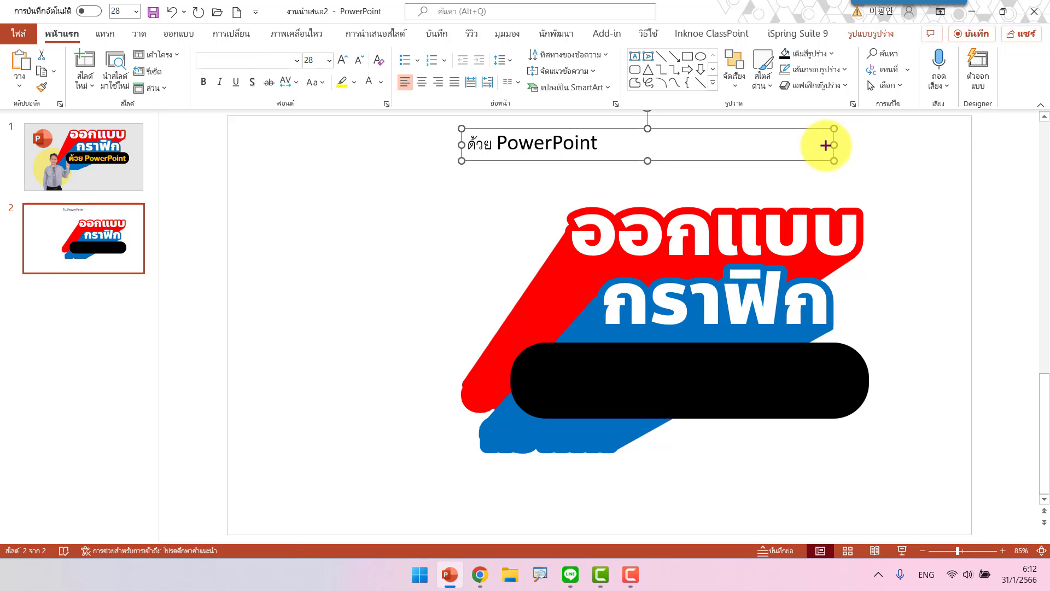
pyautogui.moveTo(833, 145); pyautogui.dragTo(771, 158)
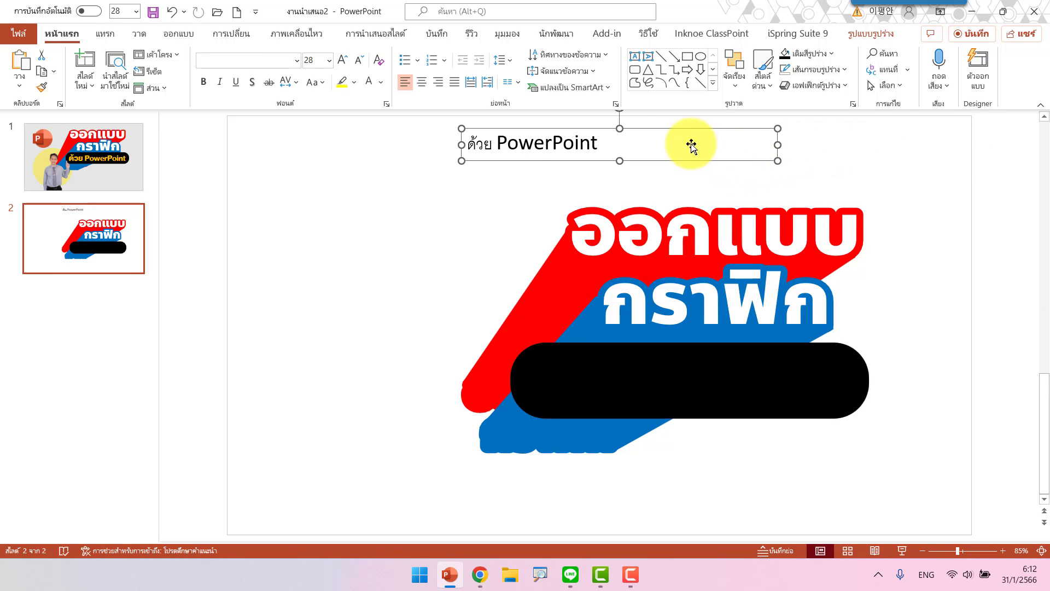
# Set the text to DB HelvethaicaMon X Blk at 60 pt and move it onto the black bar
pyautogui.click(296, 64)
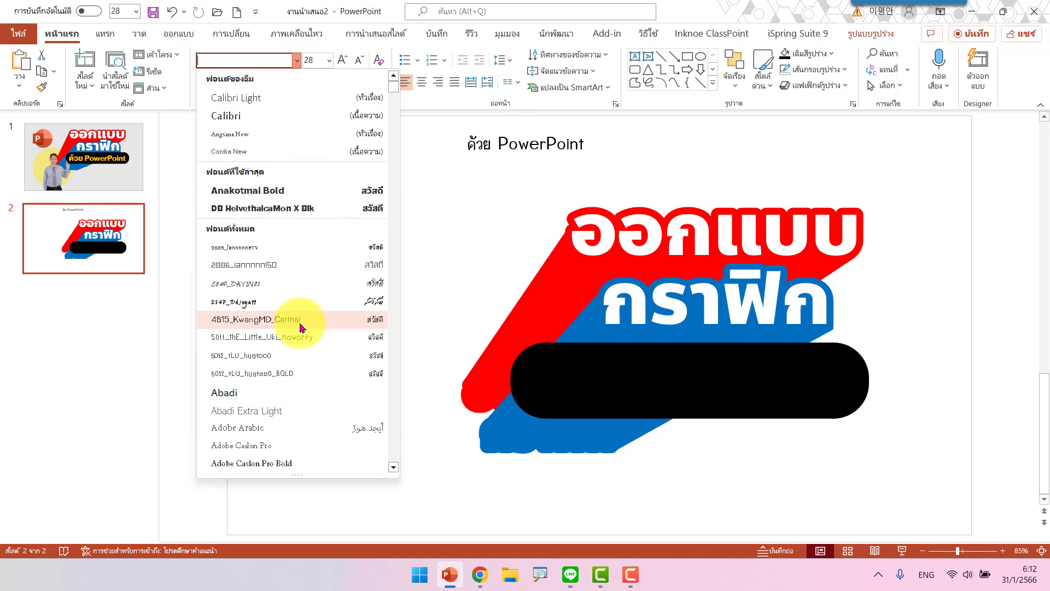
pyautogui.click(304, 213)
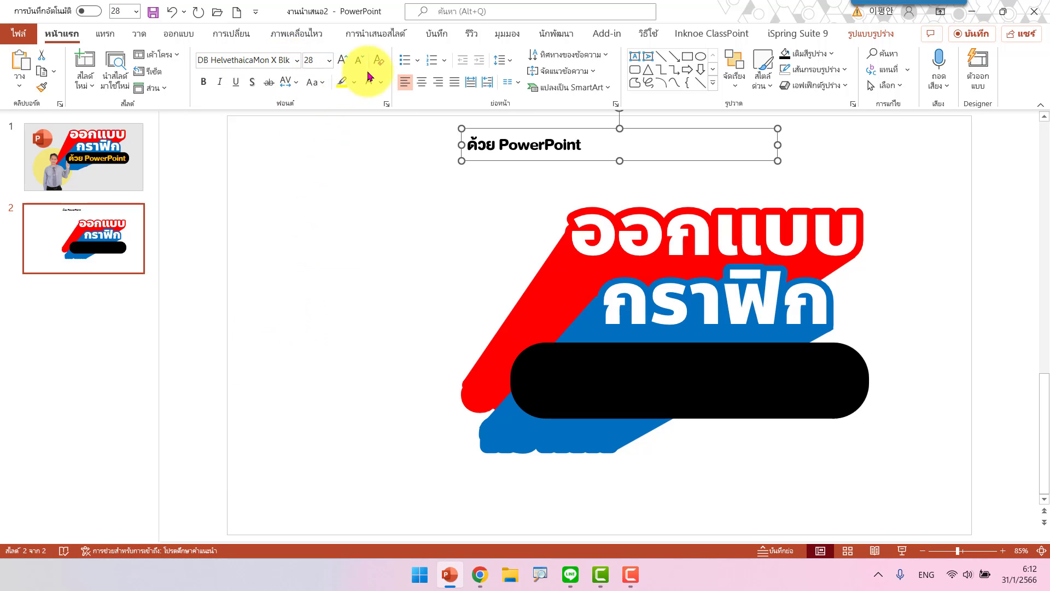
pyautogui.doubleClick(343, 66)
pyautogui.doubleClick(344, 66)
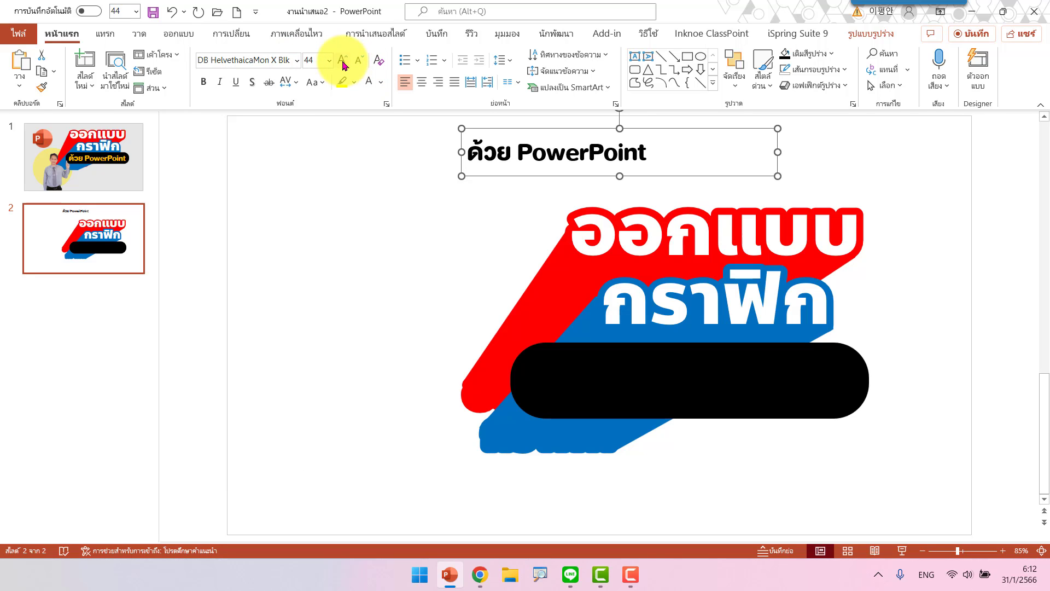
pyautogui.doubleClick(344, 66)
pyautogui.click(343, 65)
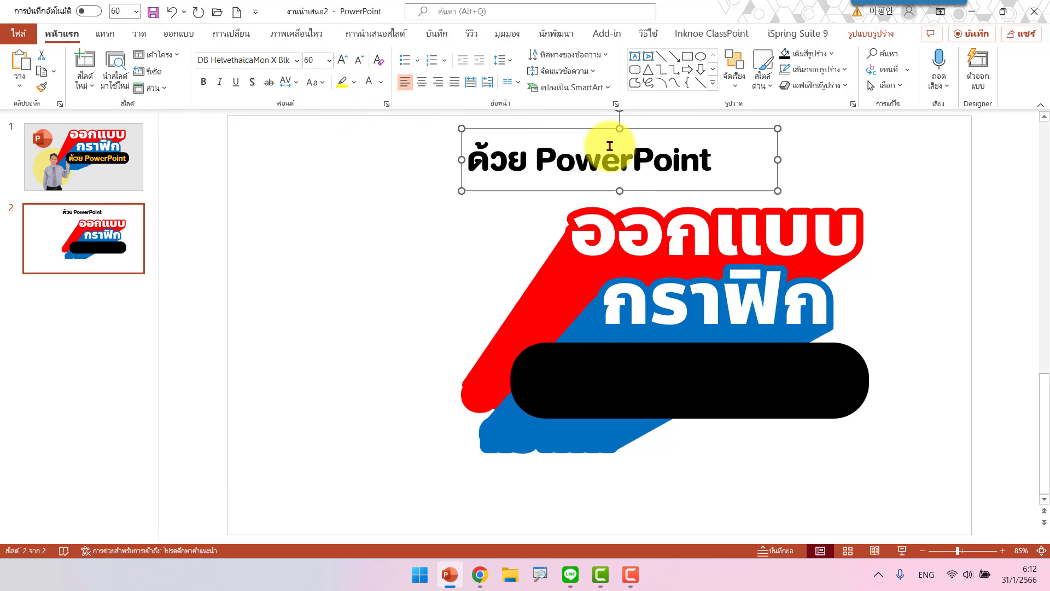
pyautogui.moveTo(696, 132); pyautogui.dragTo(811, 354)
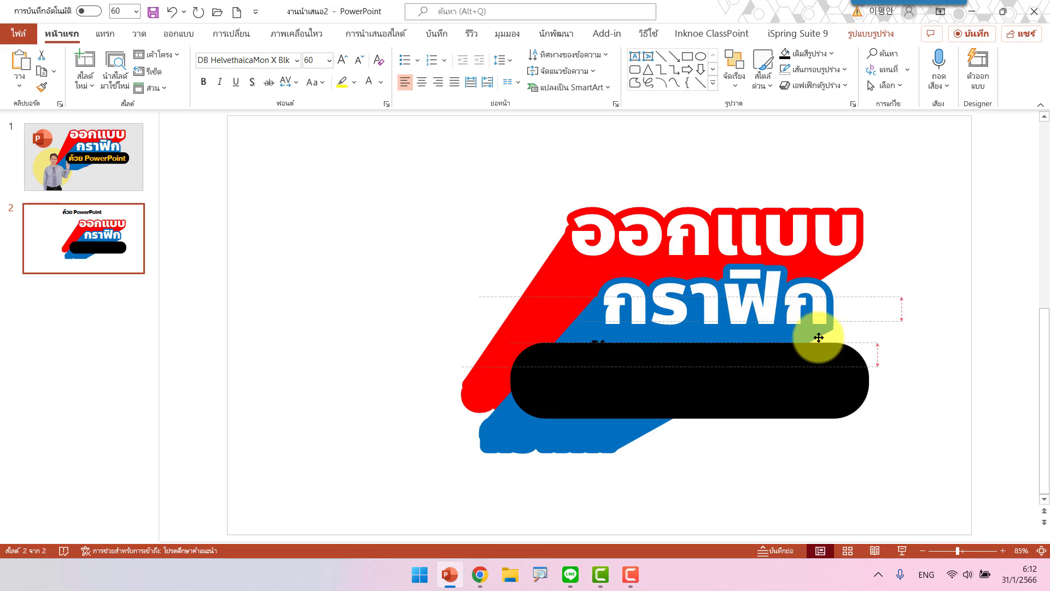
# Colour 'ด้วย PowerPoint' golden yellow, enlarge it to 72 pt and centre it on the bar
pyautogui.click(381, 82)
pyautogui.click(389, 207)
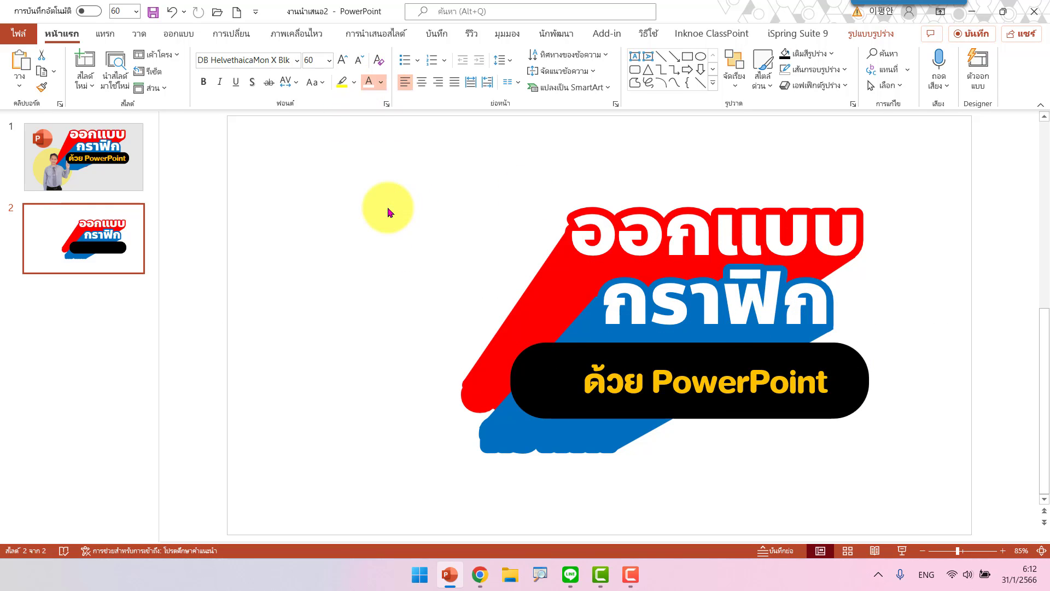
pyautogui.moveTo(880, 353); pyautogui.dragTo(866, 351)
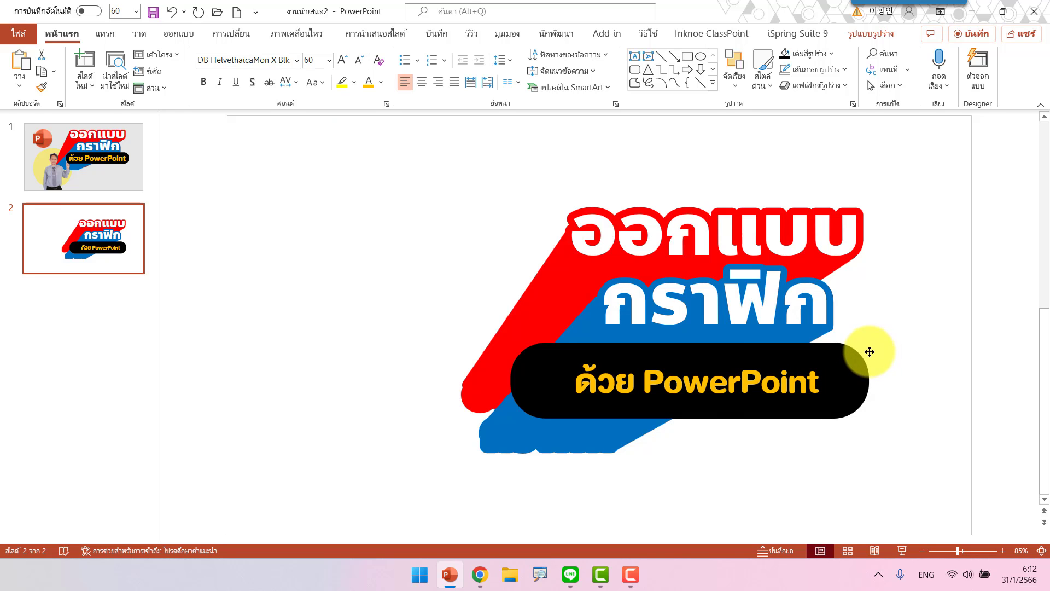
pyautogui.click(343, 62)
pyautogui.click(343, 61)
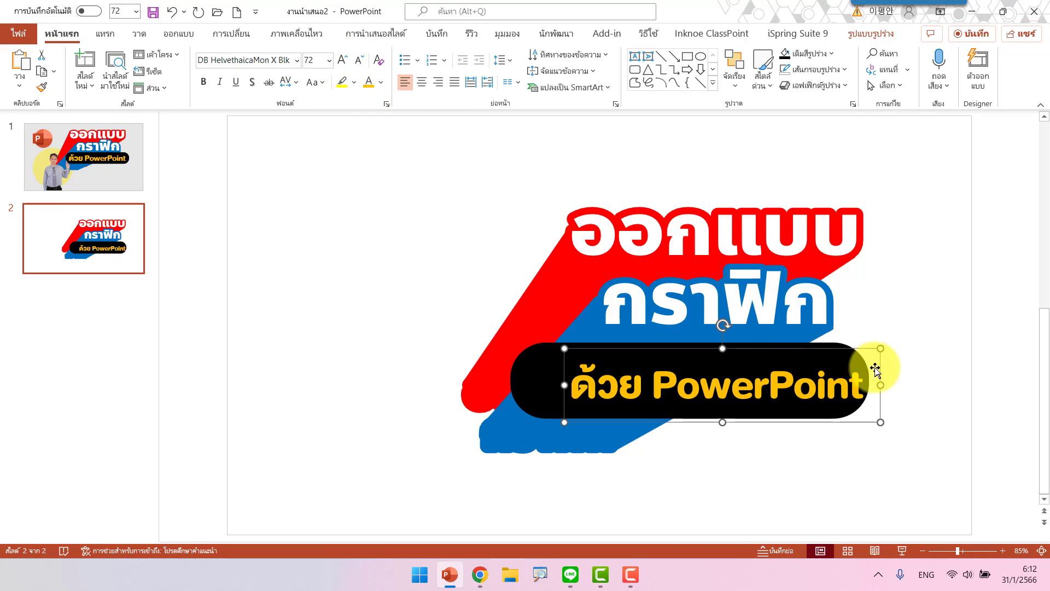
pyautogui.moveTo(872, 351); pyautogui.dragTo(847, 345)
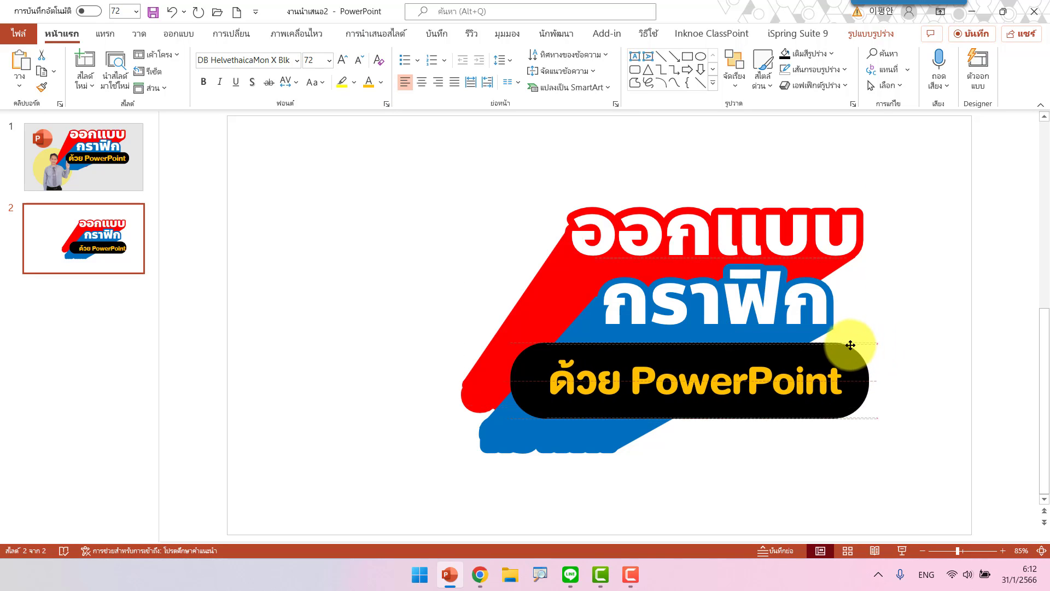
pyautogui.click(908, 302)
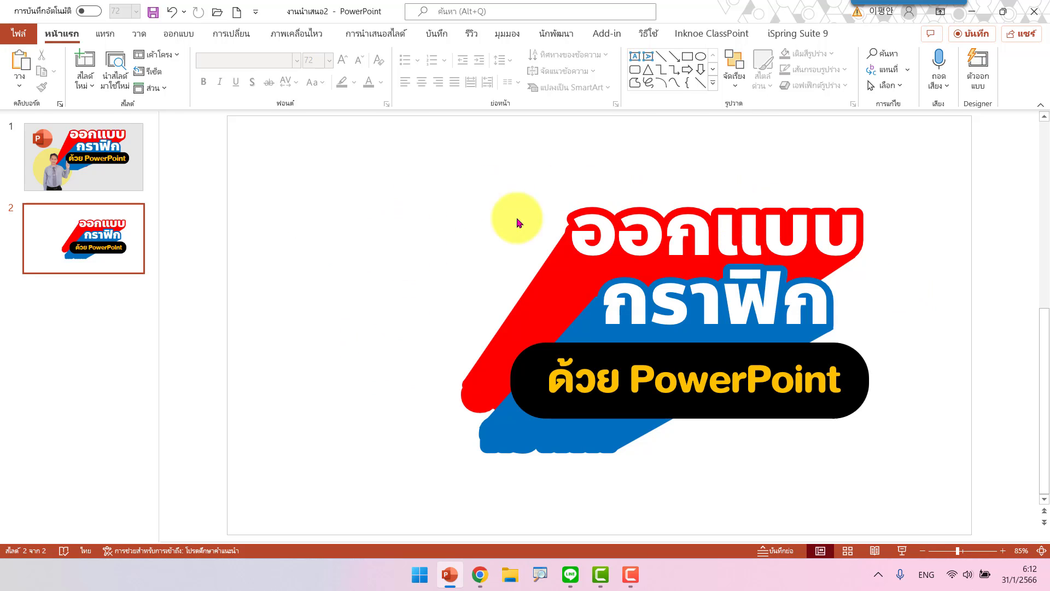
# Draw a large circle at the left of the title, send it to the back and fill it pale yellow
pyautogui.click(701, 57)
pyautogui.moveTo(338, 284); pyautogui.dragTo(461, 397)
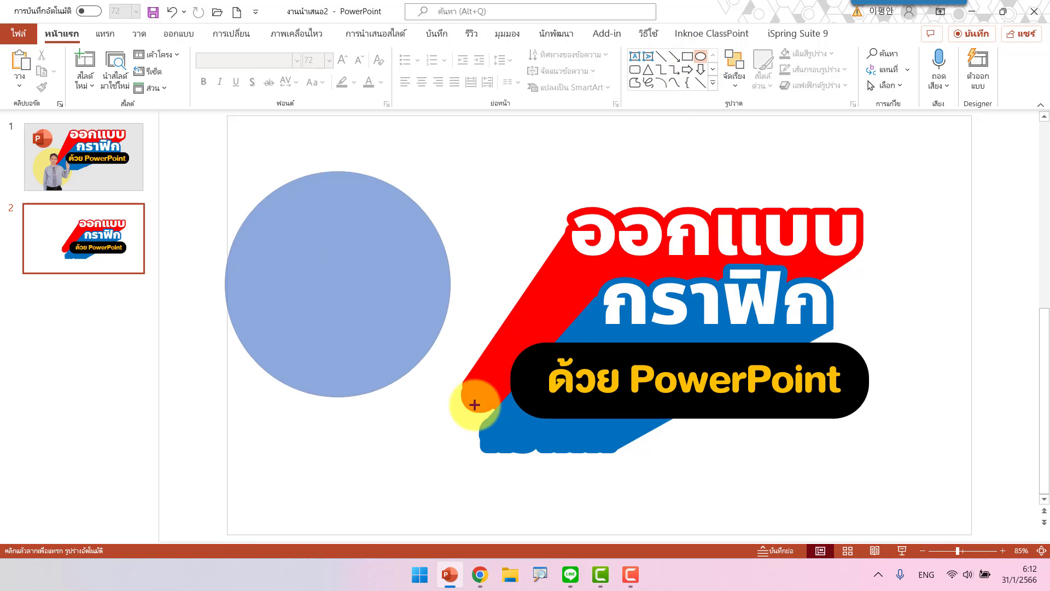
pyautogui.moveTo(410, 340); pyautogui.dragTo(421, 398)
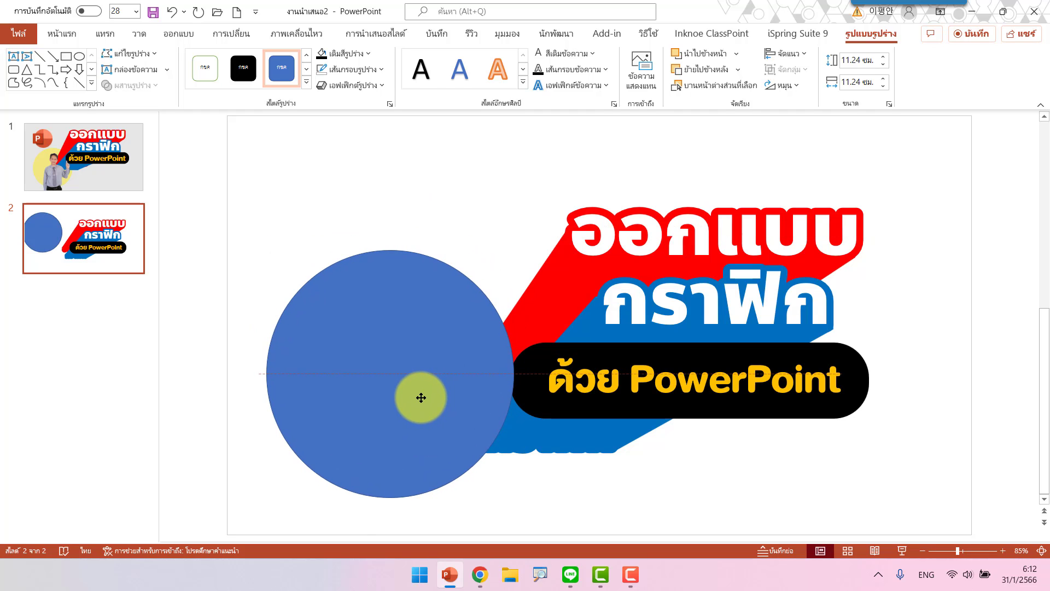
pyautogui.rightClick(378, 373)
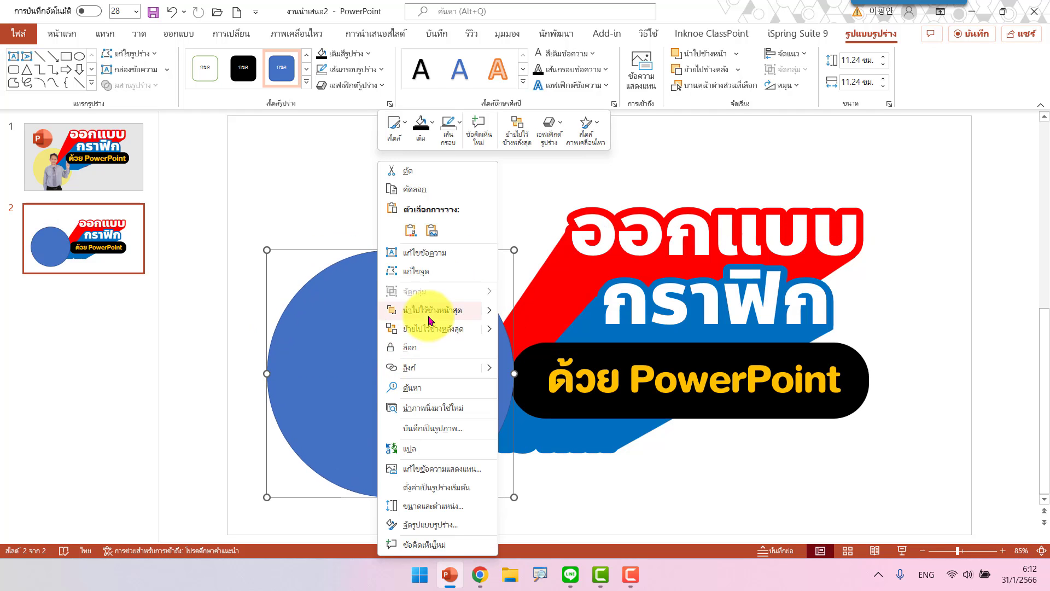
pyautogui.click(429, 328)
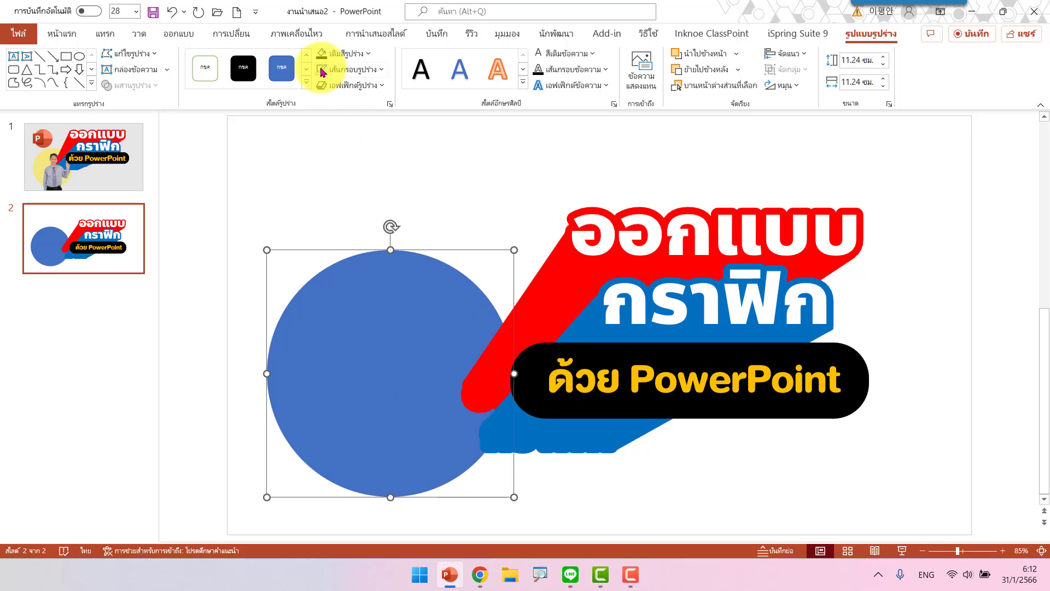
pyautogui.click(336, 54)
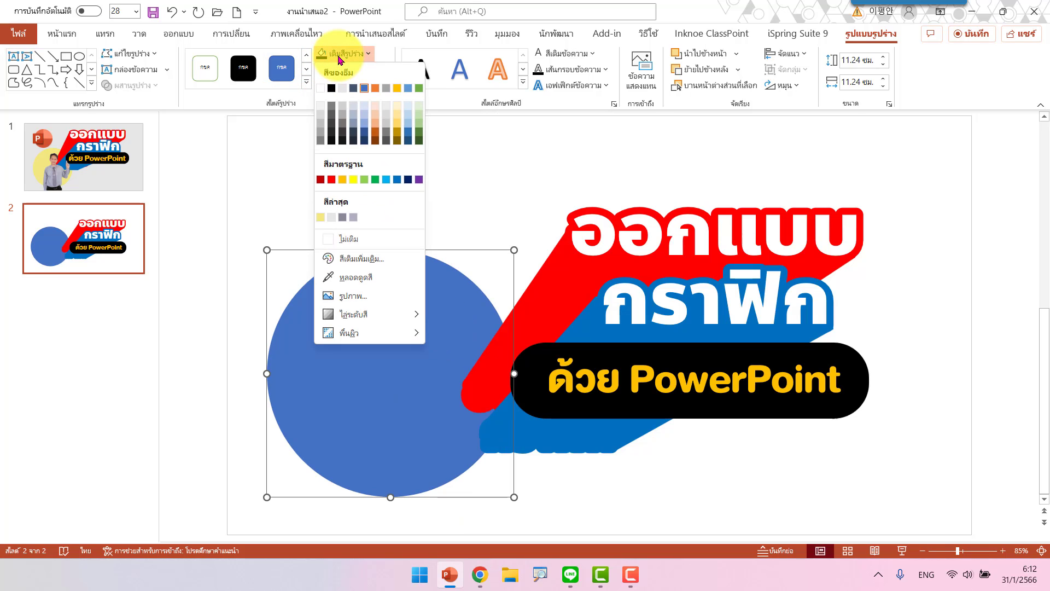
pyautogui.click(320, 218)
pyautogui.click(473, 211)
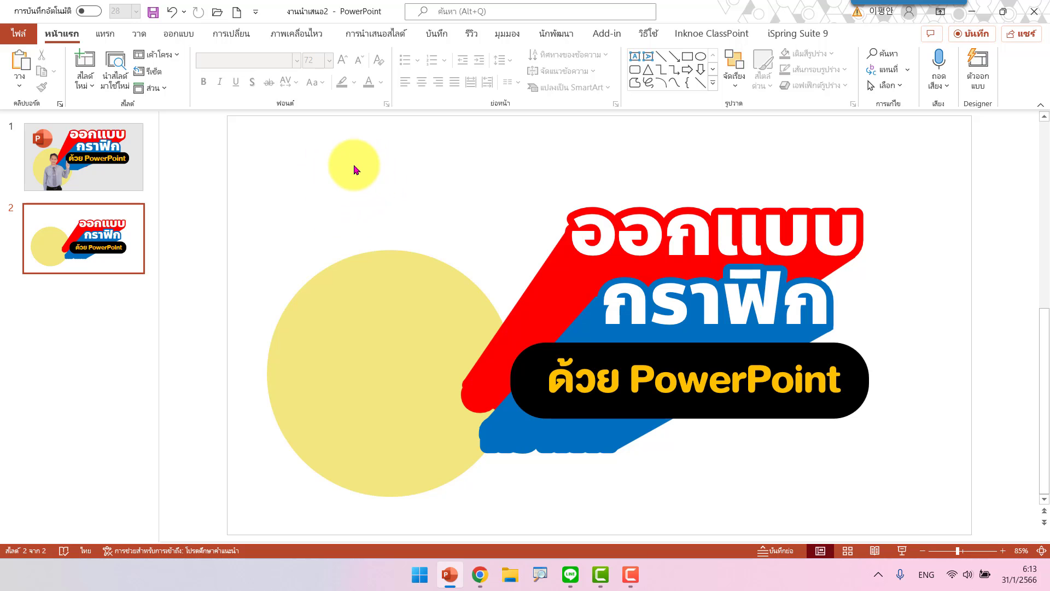
# In Chrome, open a new tab and search Google Images for 'powerpoint'
pyautogui.click(480, 574)
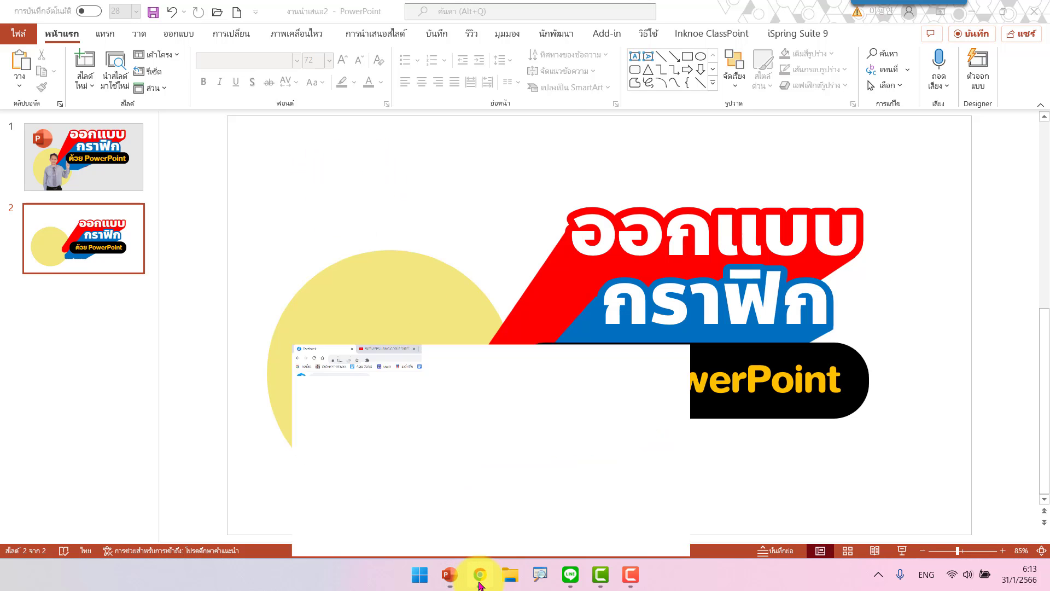
pyautogui.click(348, 12)
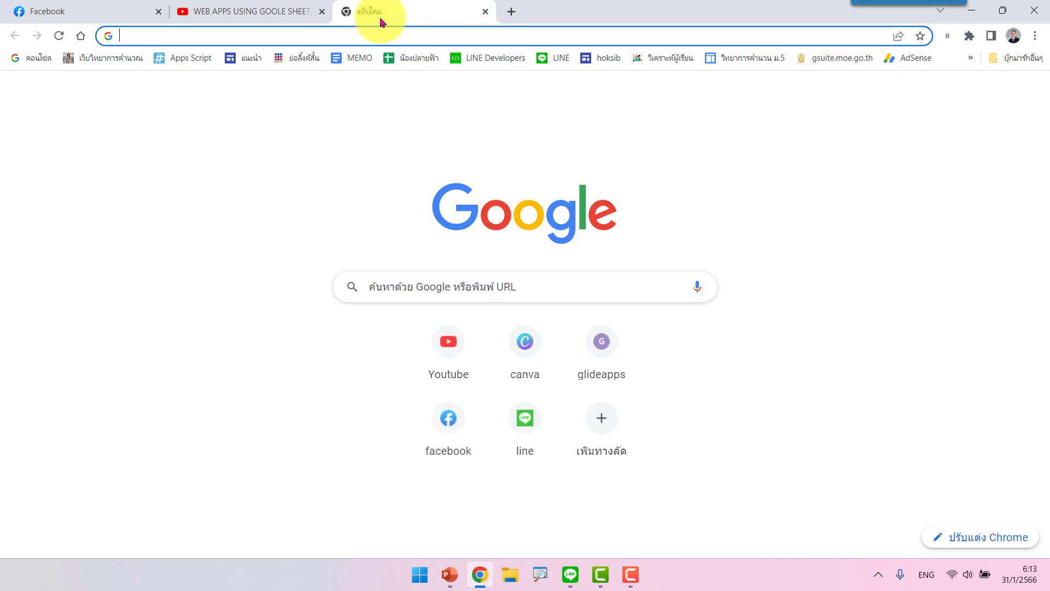
pyautogui.click(475, 278)
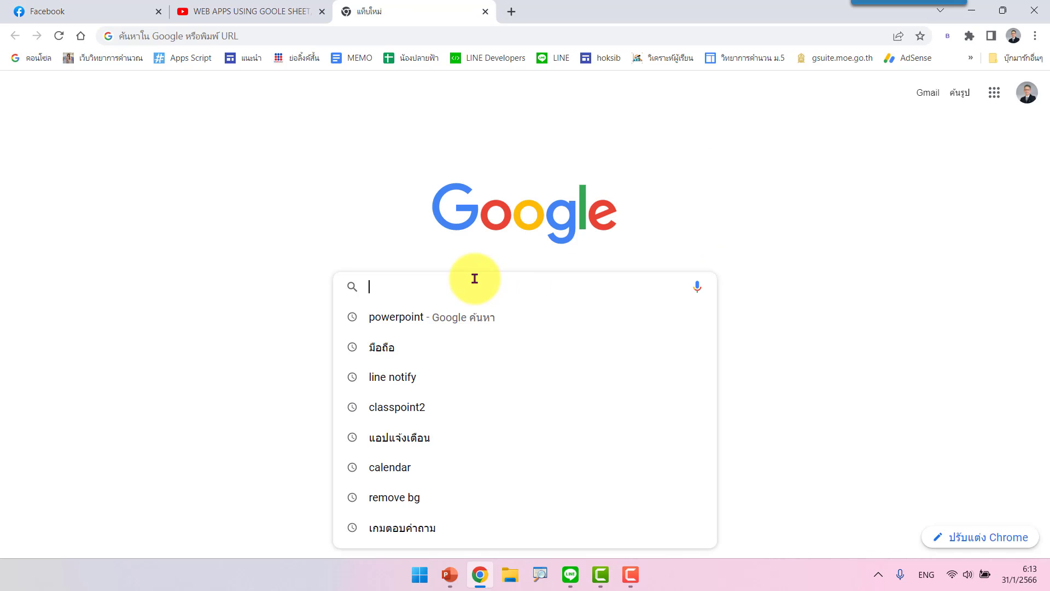
pyautogui.click(405, 325)
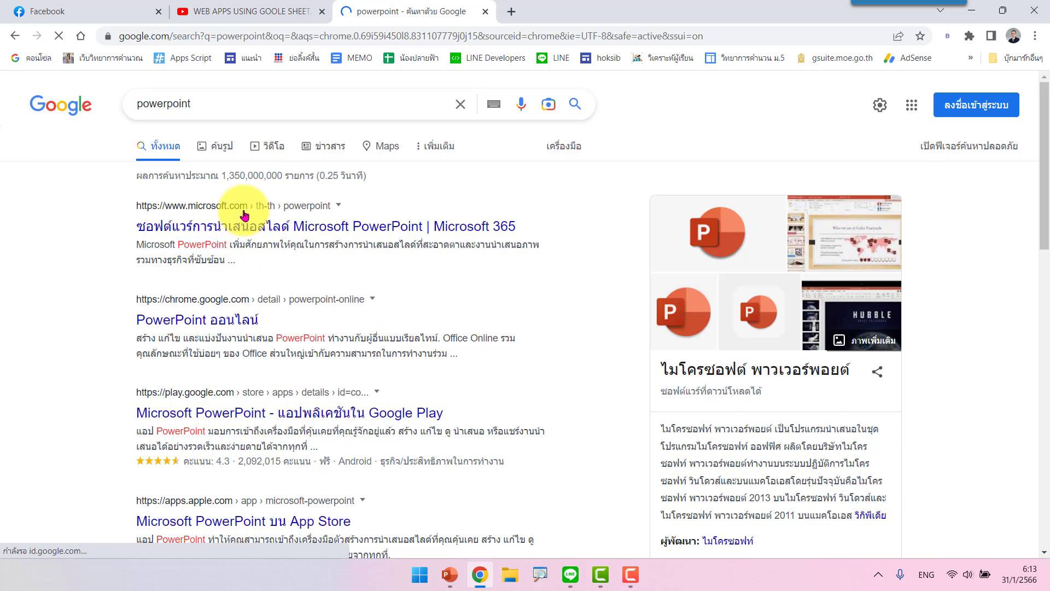
pyautogui.click(222, 145)
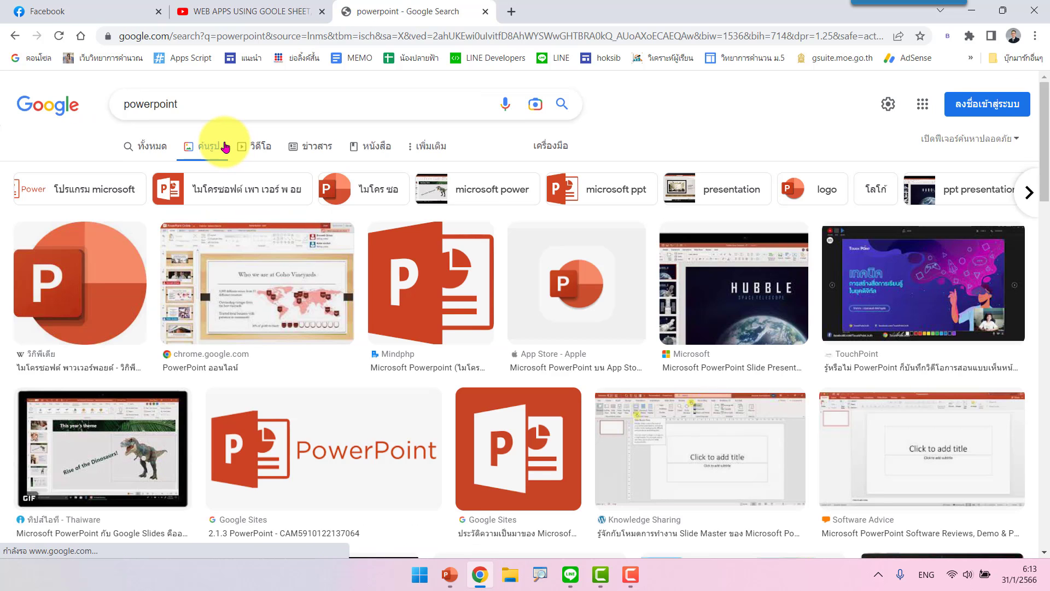
# Copy the large Wikipedia PowerPoint logo image and return to PowerPoint
pyautogui.click(104, 279)
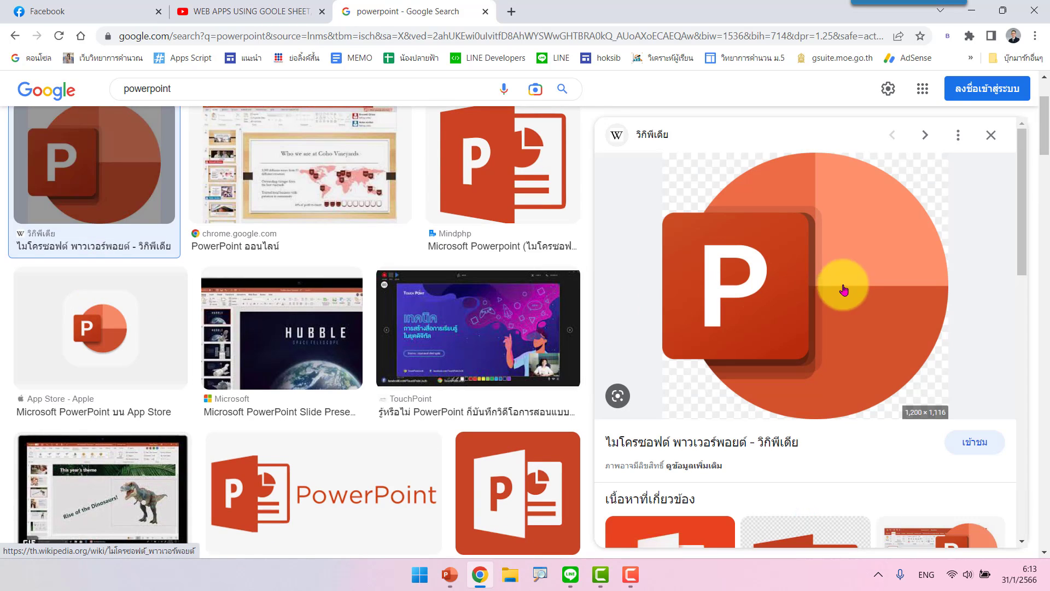
pyautogui.rightClick(801, 234)
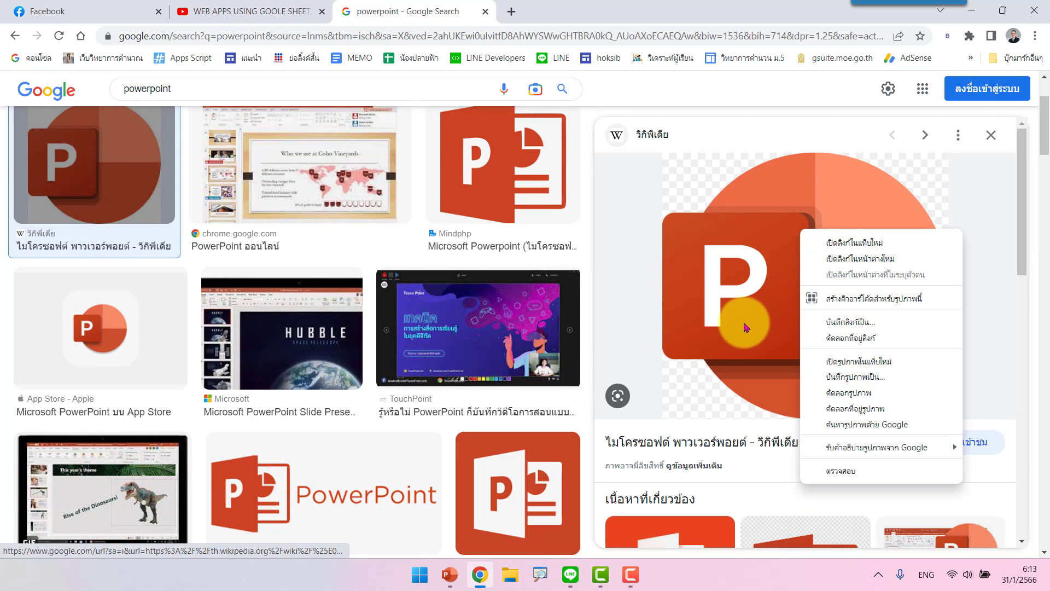
pyautogui.click(815, 392)
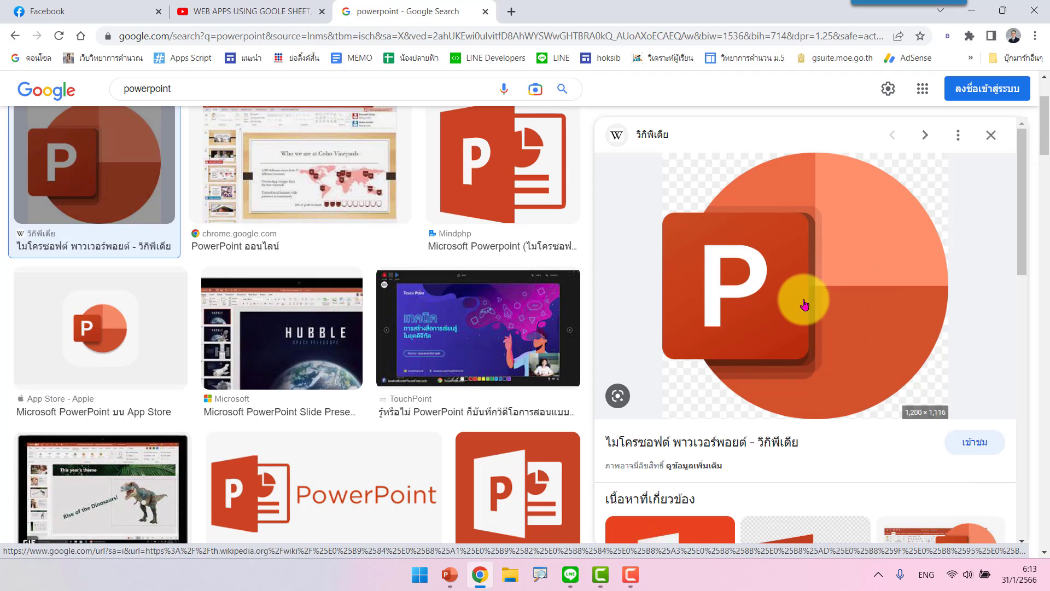
pyautogui.click(450, 574)
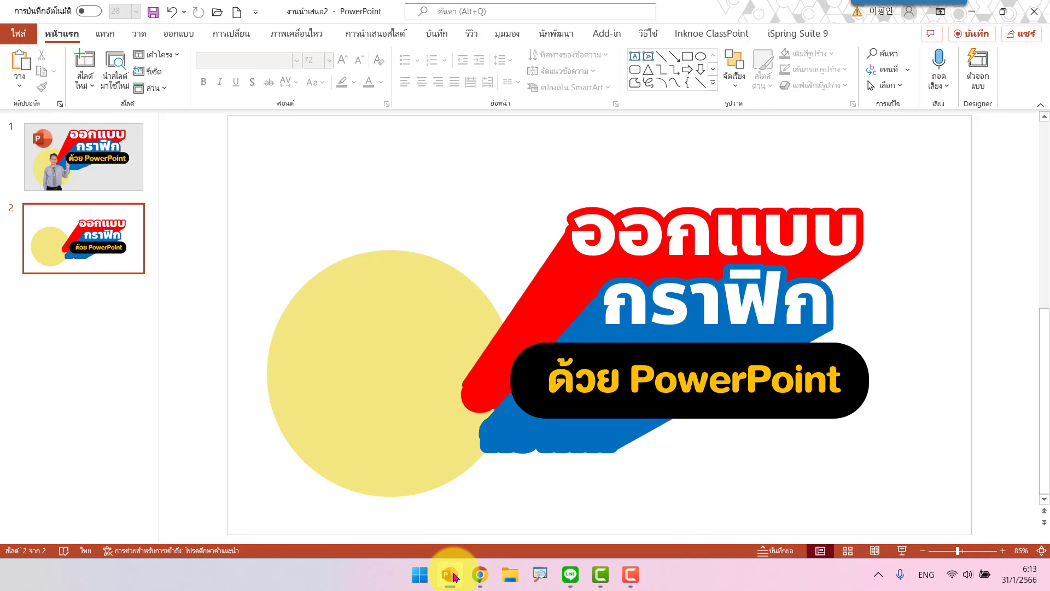
# Paste the PowerPoint logo as a picture on slide 2 and shrink it to a small icon above the title
pyautogui.rightClick(292, 140)
pyautogui.click(369, 175)
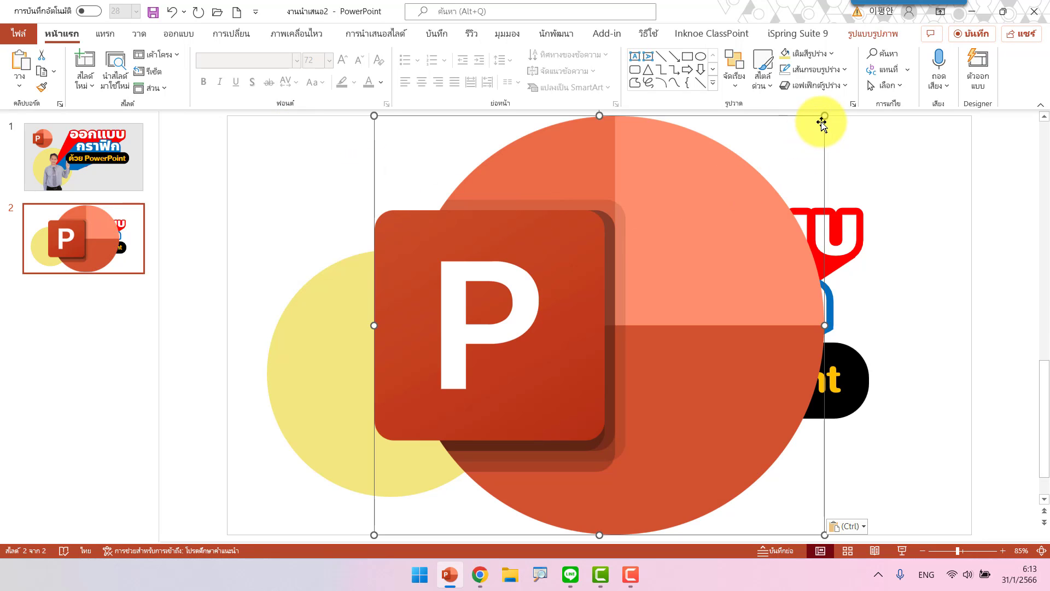
pyautogui.moveTo(823, 116)
pyautogui.mouseDown()
pyautogui.moveTo(475, 436)
pyautogui.moveTo(498, 185)
pyautogui.moveTo(493, 202)
pyautogui.mouseUp()
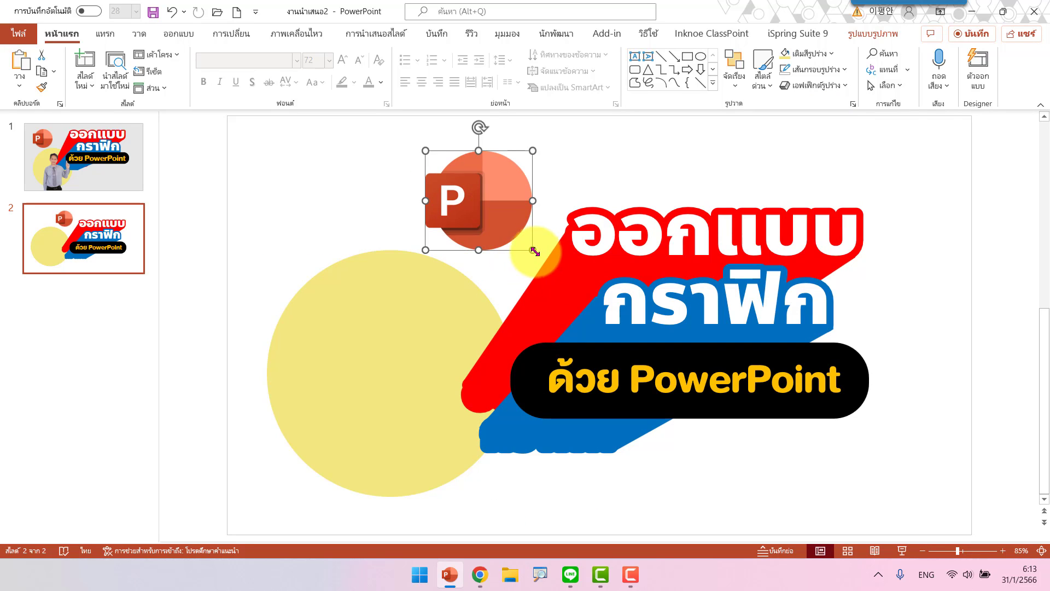
pyautogui.click(906, 278)
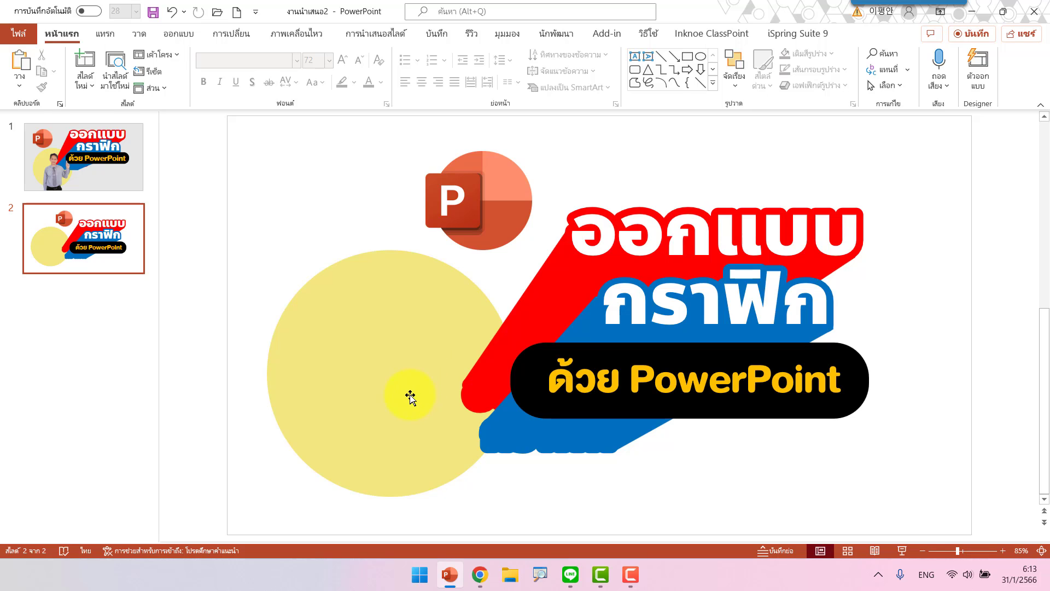
# Copy the presenter's cut-out photo from slide 1 and paste it in front of slide 2's yellow circle
pyautogui.click(101, 175)
pyautogui.click(430, 440)
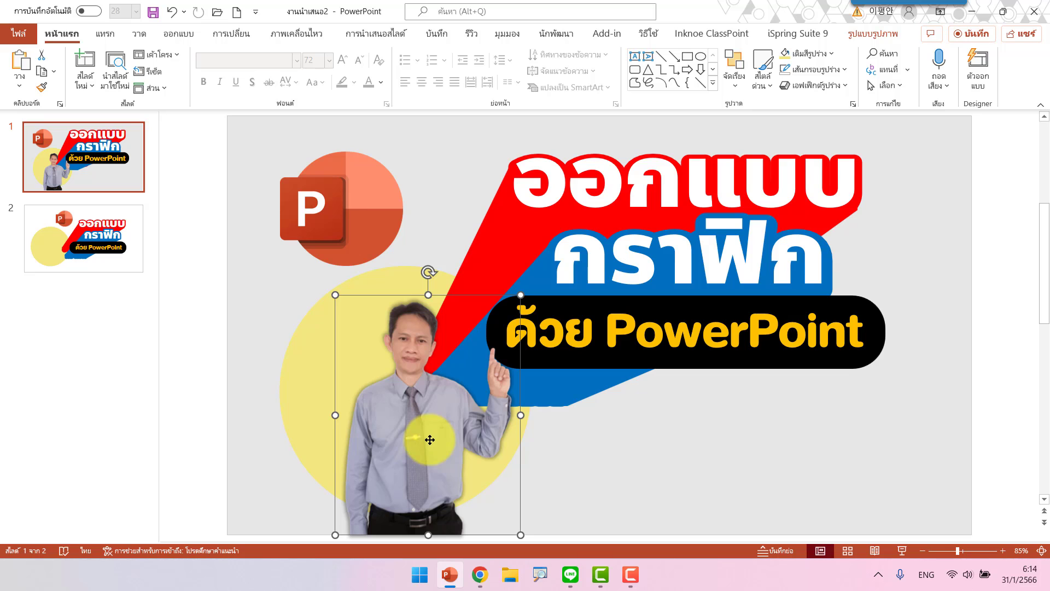
pyautogui.hotkey('ctrl', 'c')
pyautogui.click(140, 257)
pyautogui.hotkey('ctrl', 'v')
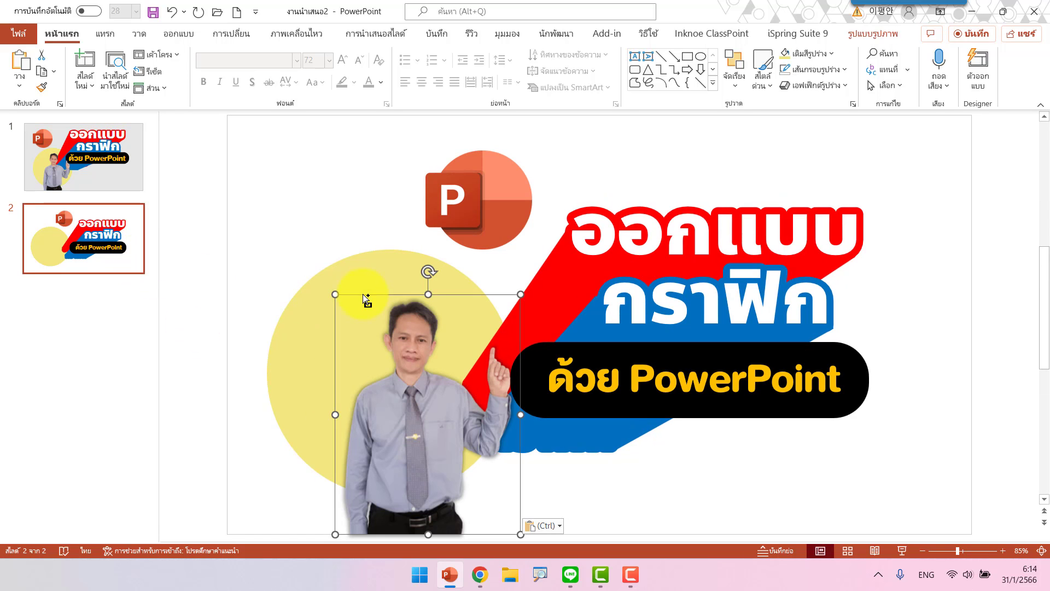
pyautogui.click(995, 325)
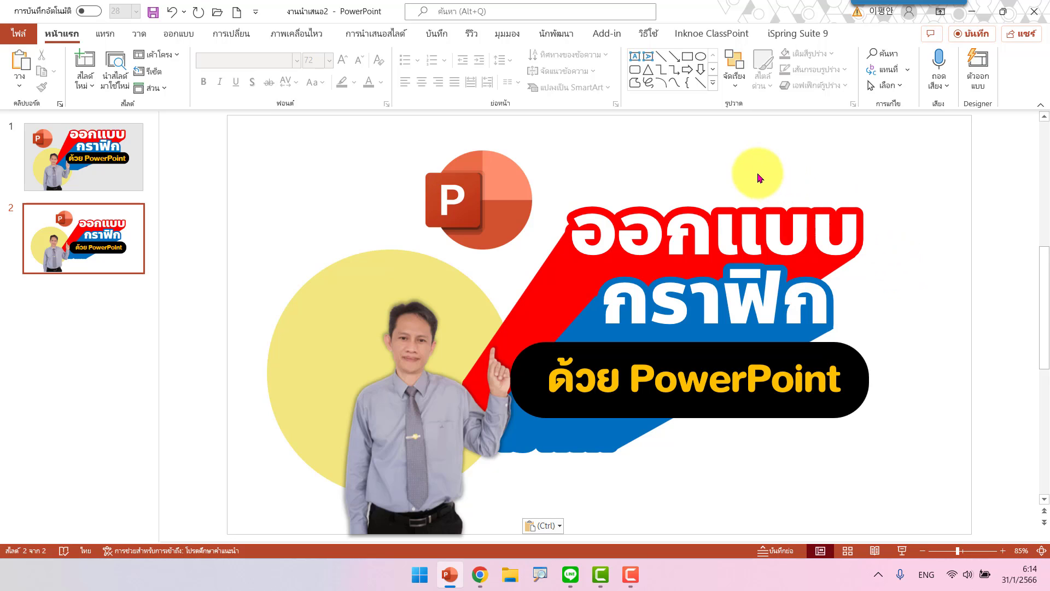
# Set slide 2's background to a light grey solid fill via Format Background
pyautogui.rightClick(692, 140)
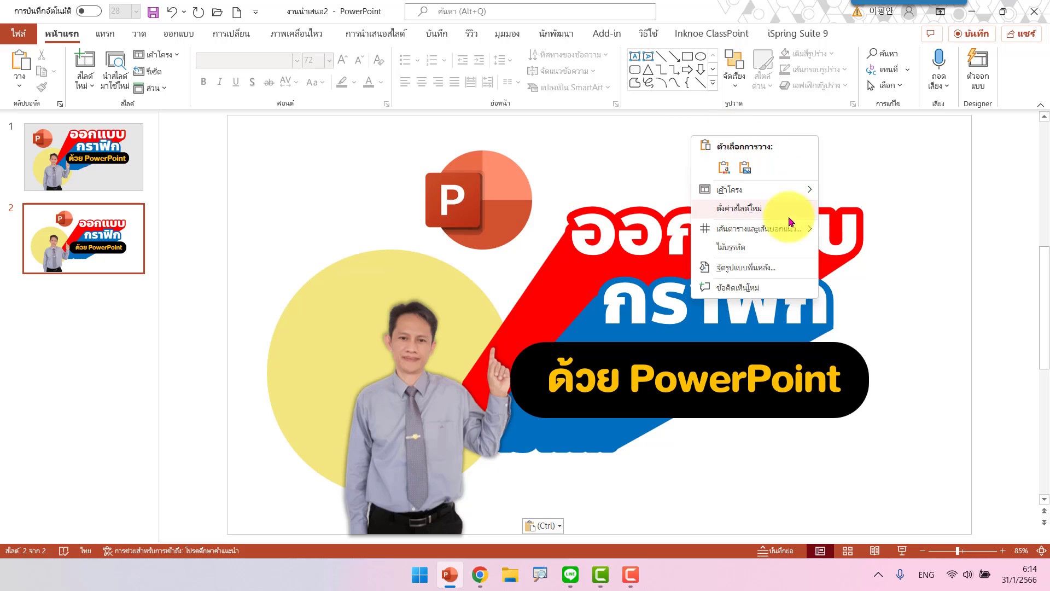
pyautogui.click(733, 247)
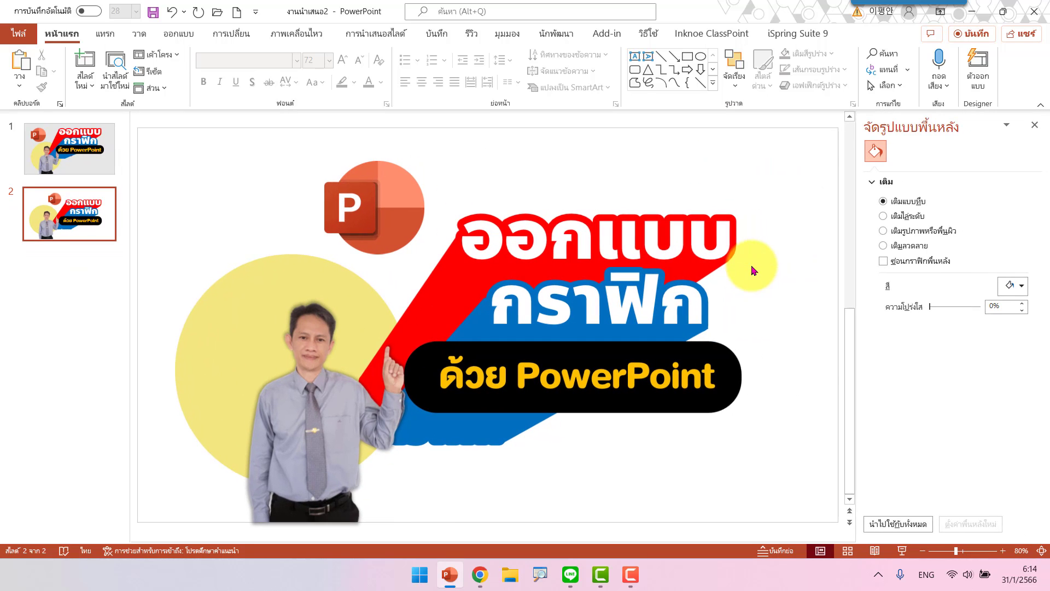
pyautogui.click(1022, 294)
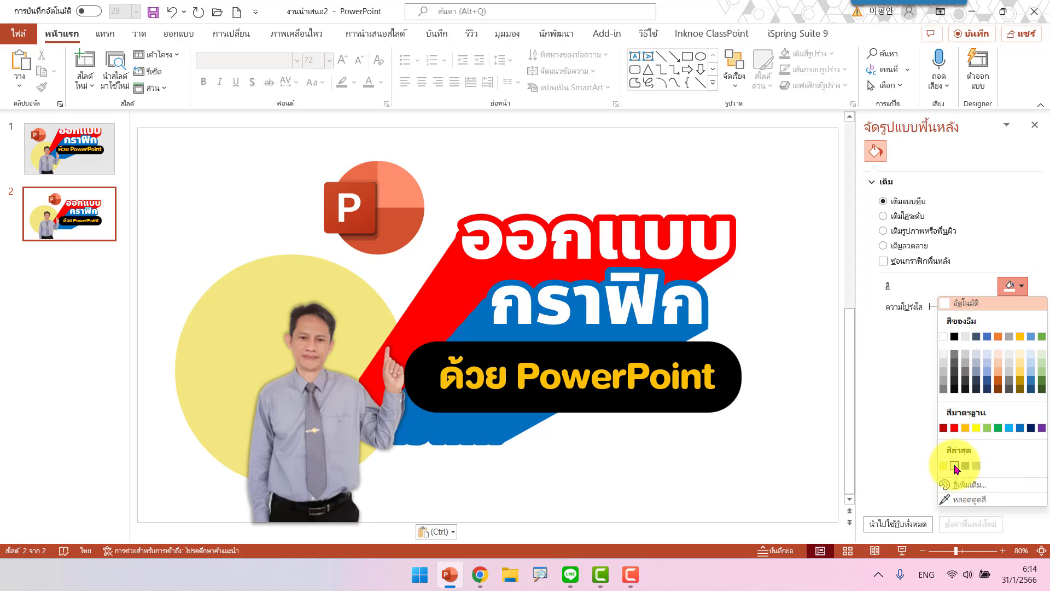
pyautogui.click(954, 466)
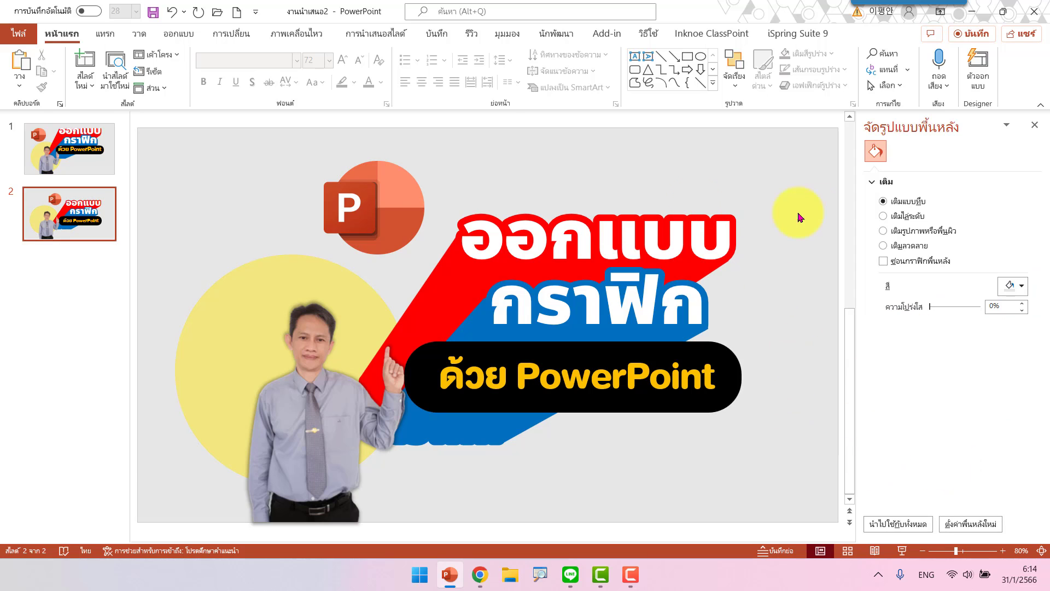
pyautogui.click(1034, 125)
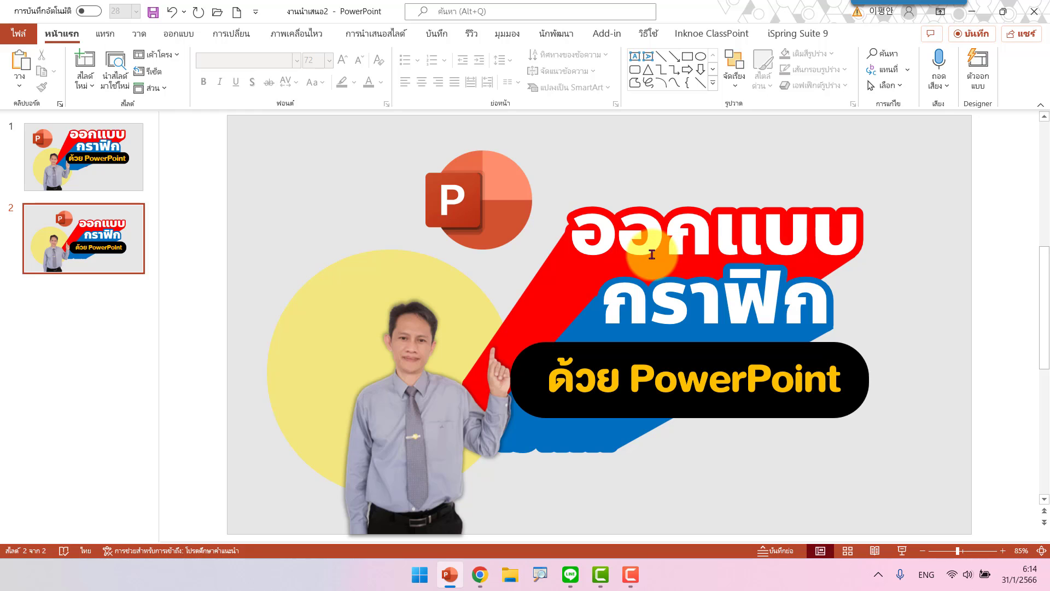
pyautogui.click(110, 154)
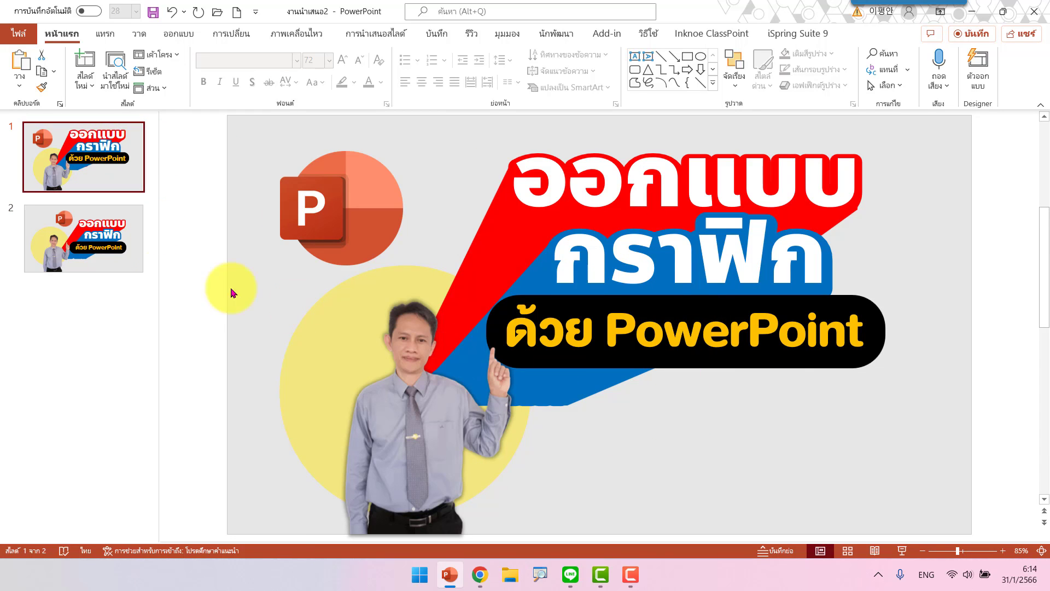
pyautogui.click(123, 253)
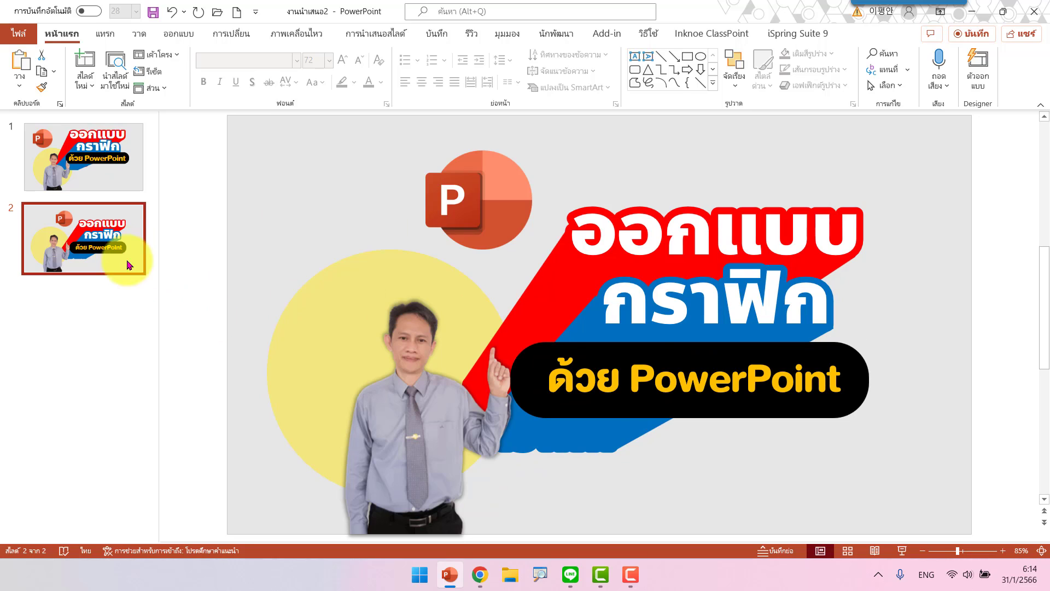